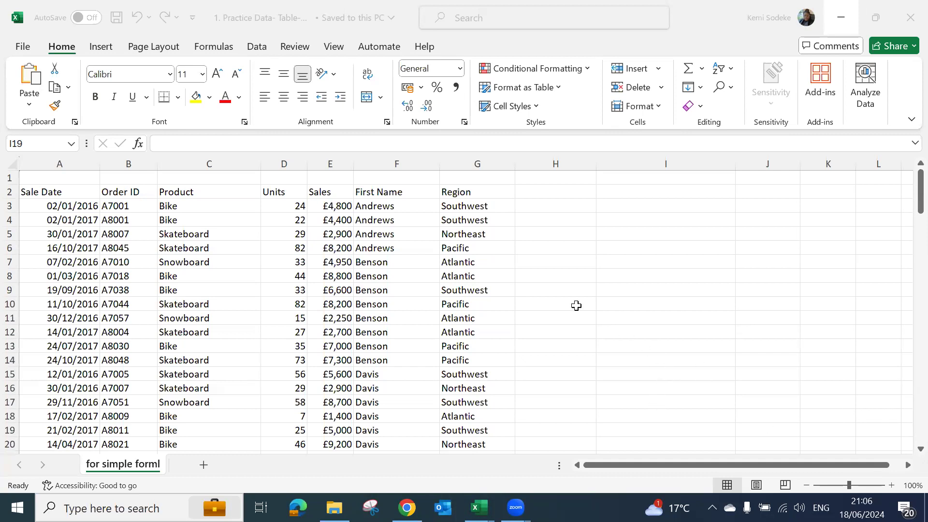
left_click(494, 317)
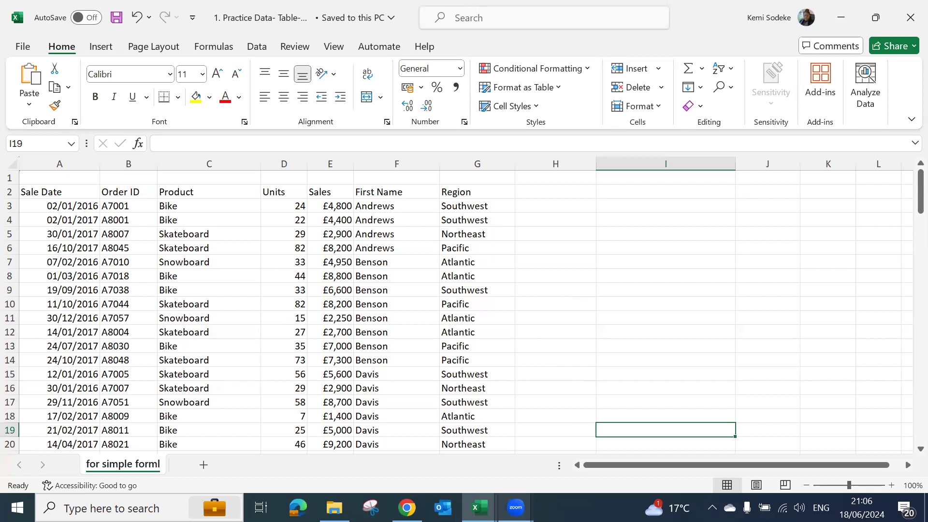
mouse_move(515, 507)
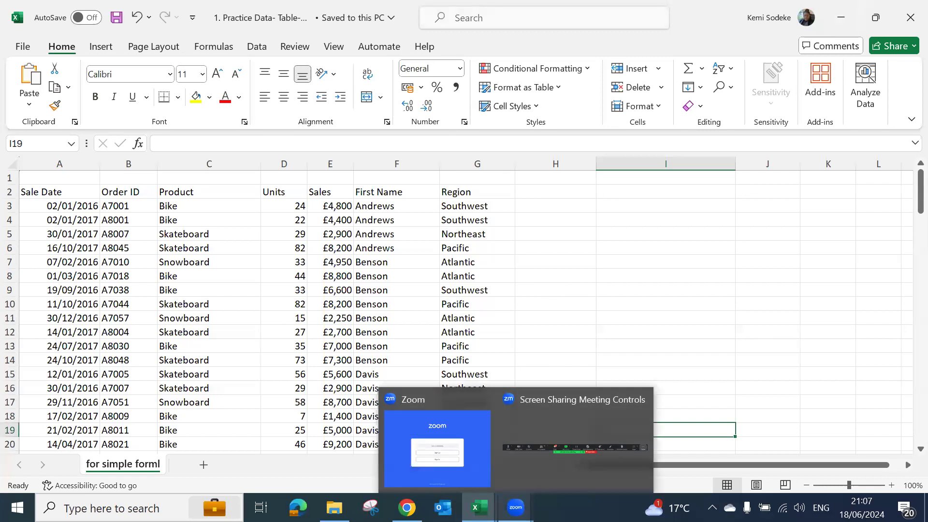
left_click(548, 280)
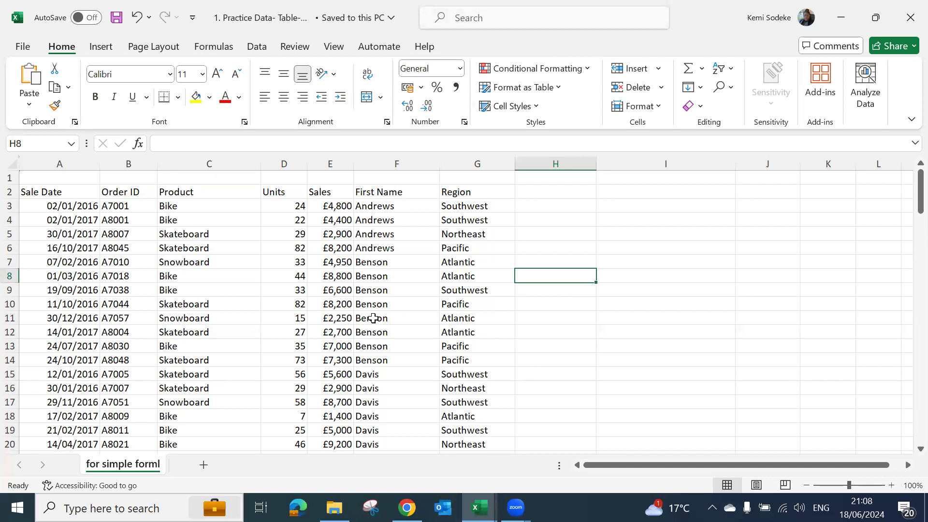
left_click(192, 318)
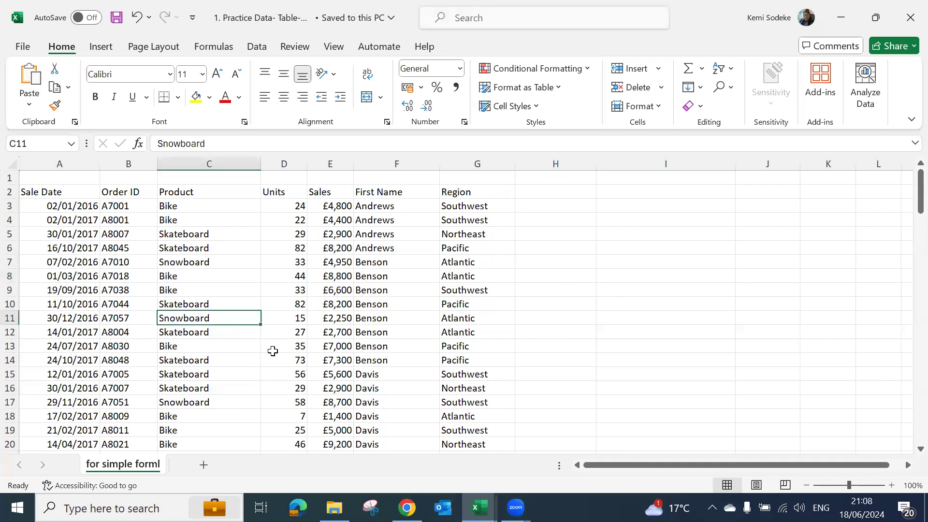
left_click(187, 177)
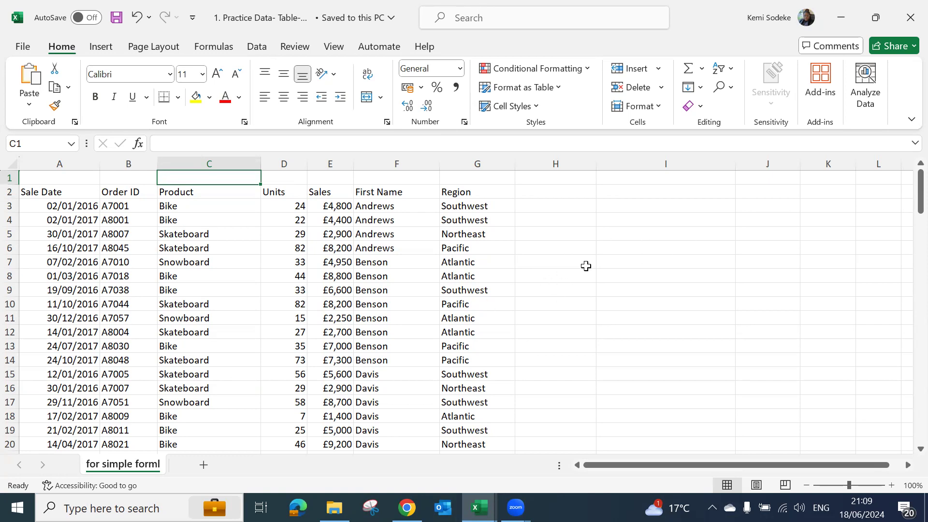
left_click(526, 288)
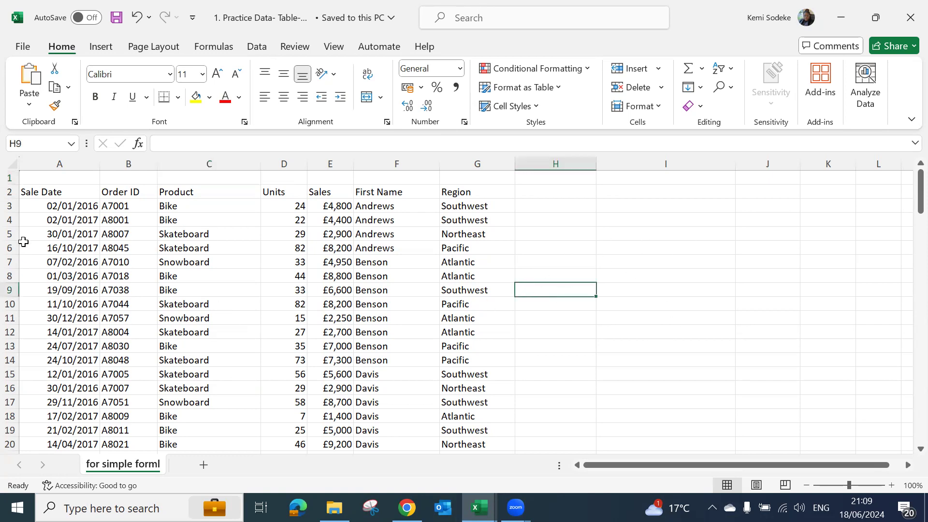
Look through the sales records from the header row down to the last entry and back.
scroll(313, 355, "down", 1)
scroll(312, 356, "down", 20)
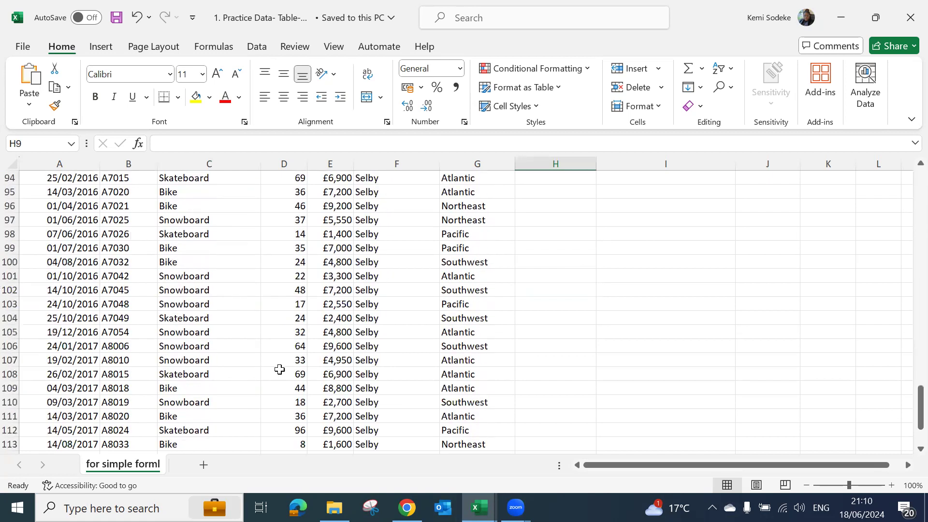
scroll(277, 358, "up", 4)
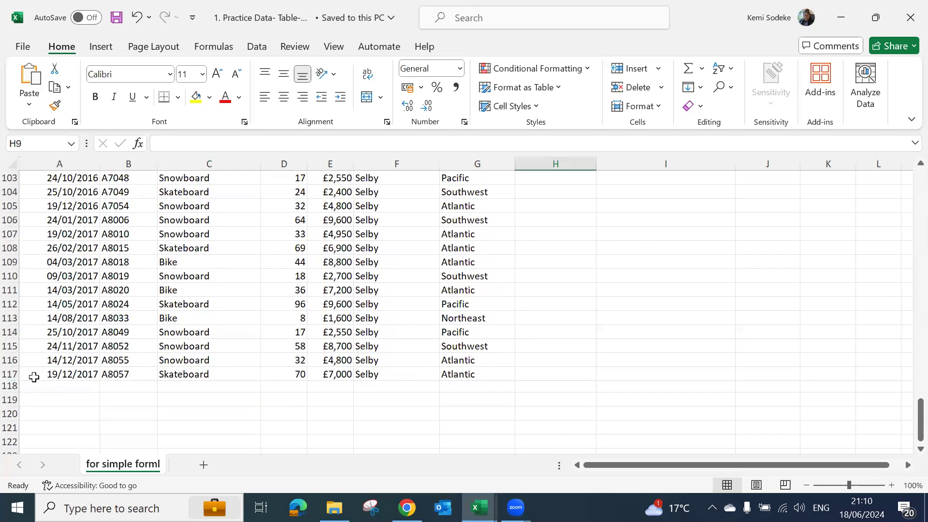
left_click(32, 376)
scroll(178, 370, "up", 18)
scroll(177, 370, "up", 16)
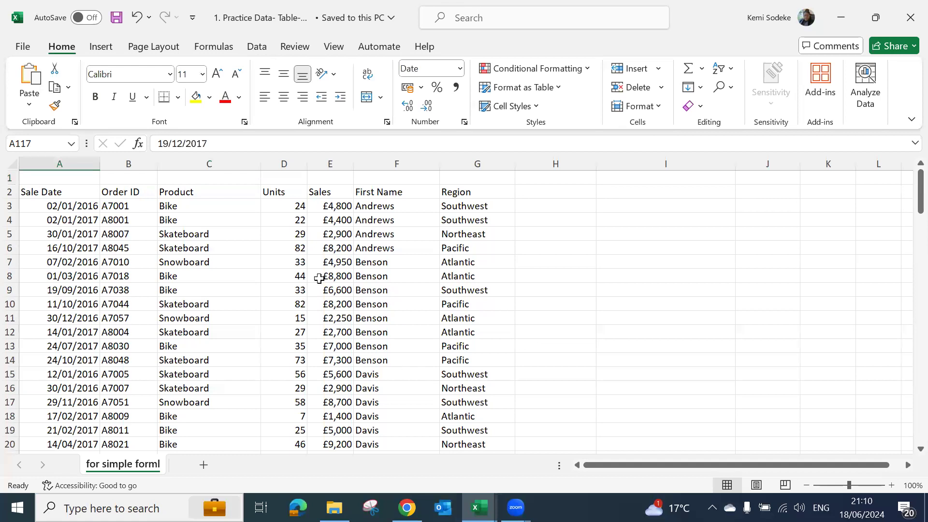
scroll(392, 284, "down", 4)
scroll(393, 284, "down", 7)
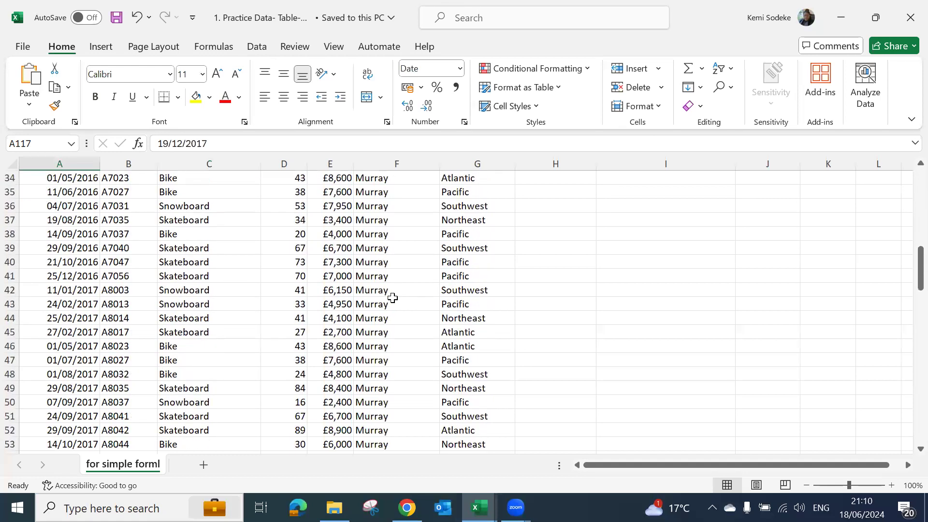
scroll(389, 295, "up", 11)
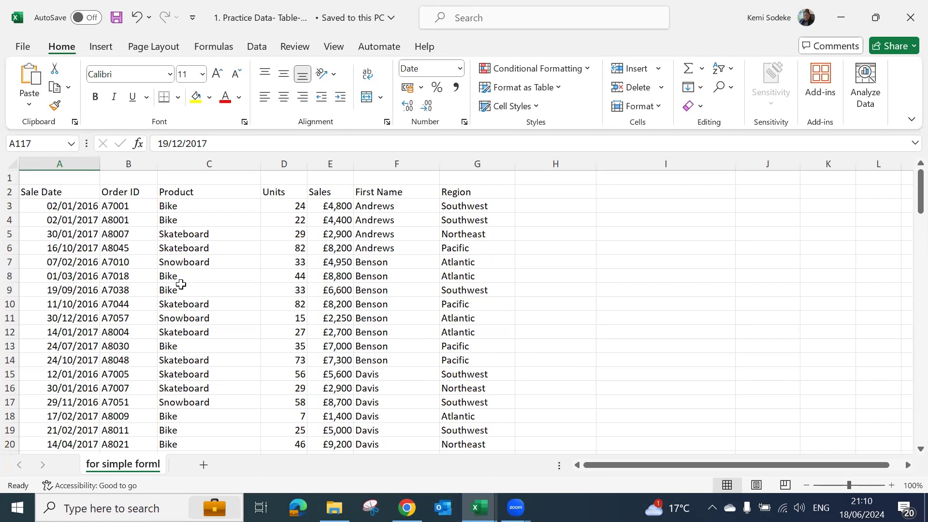
Select the sales data A2:G117 and turn on filtering for its header row.
left_click(40, 194)
left_click_drag(39, 193, 479, 354)
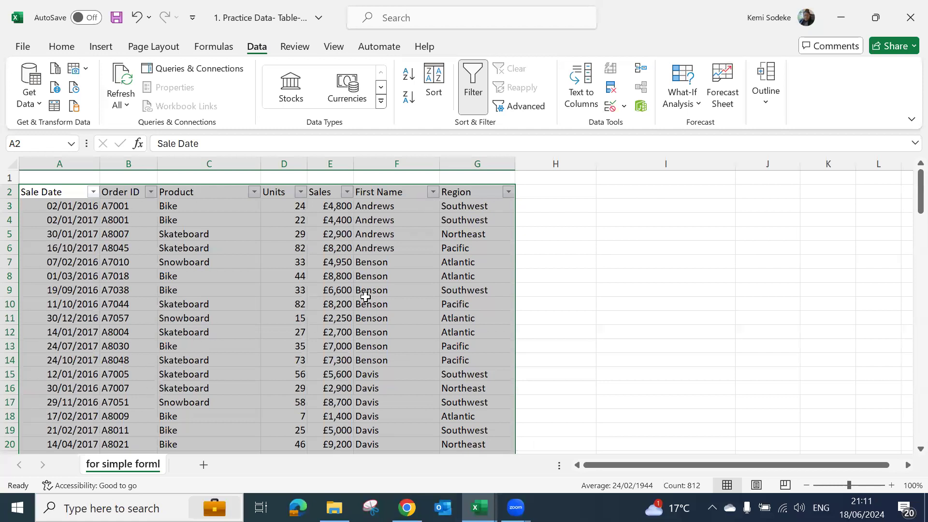
left_click(400, 303)
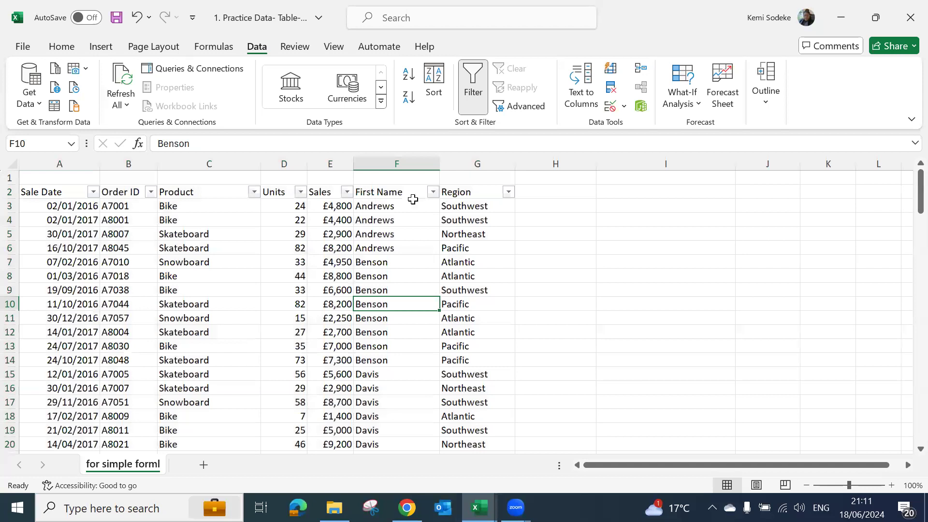
Examine the filter lists of the First Name, Region and Product columns.
left_click(433, 193)
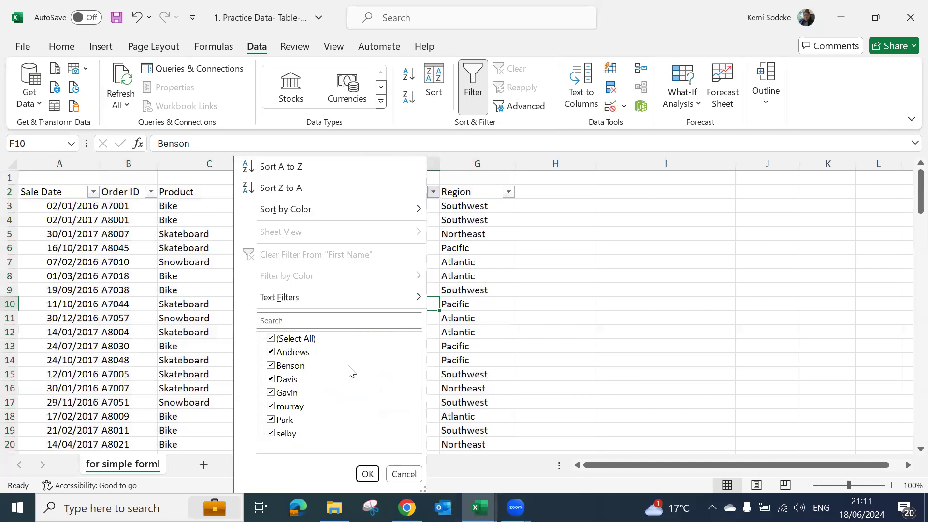
left_click(471, 241)
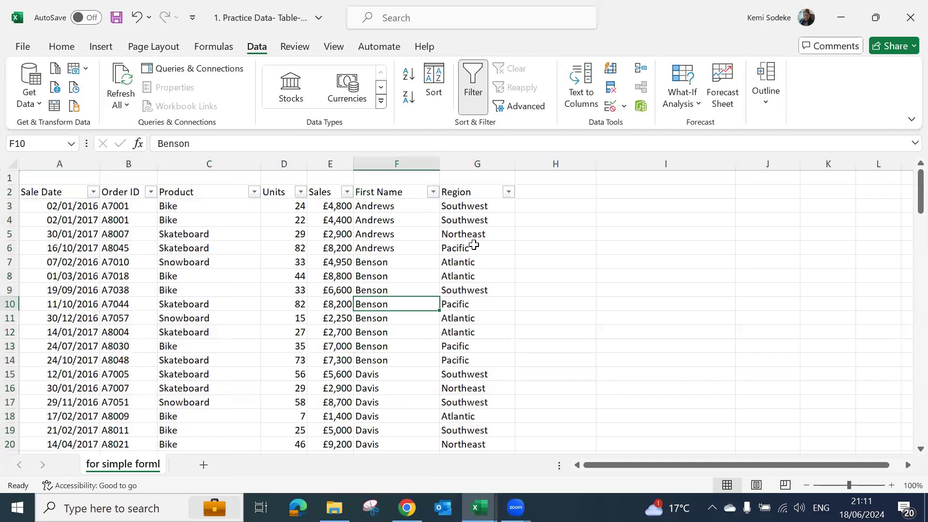
left_click(508, 193)
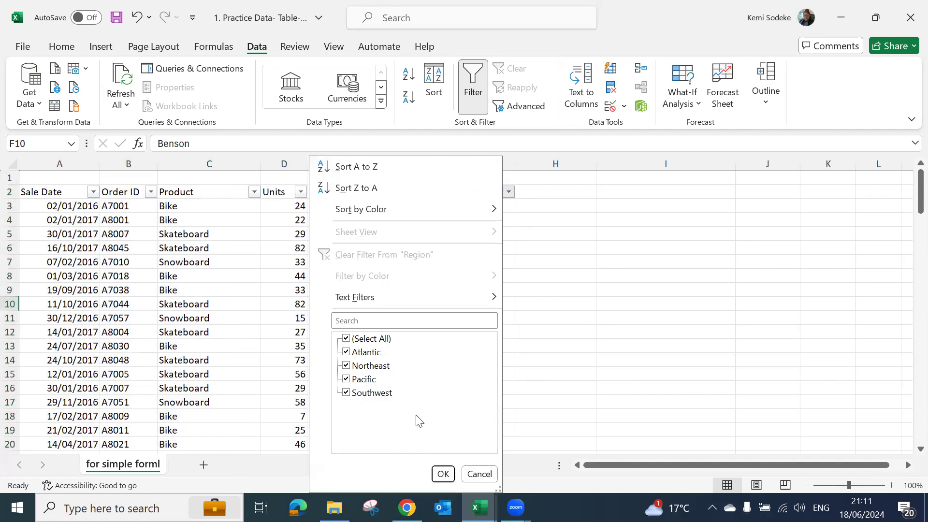
left_click(254, 192)
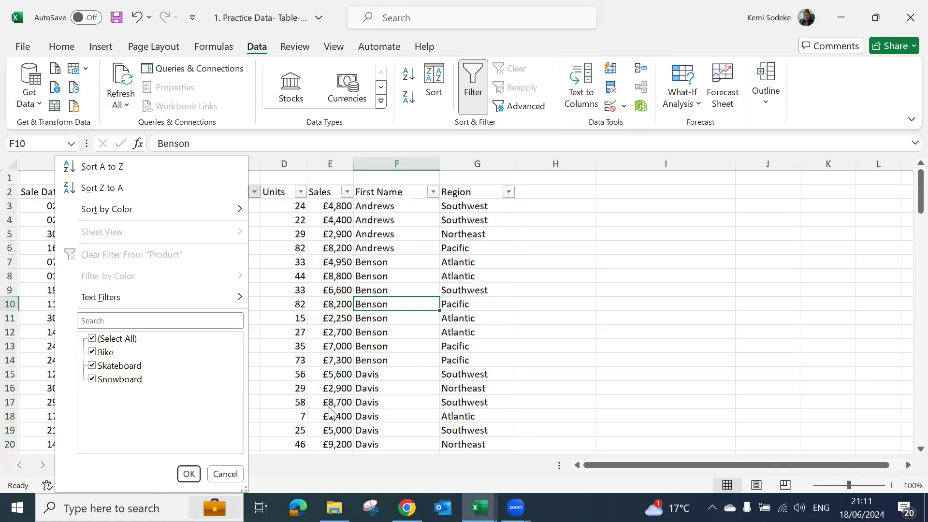
left_click(362, 396)
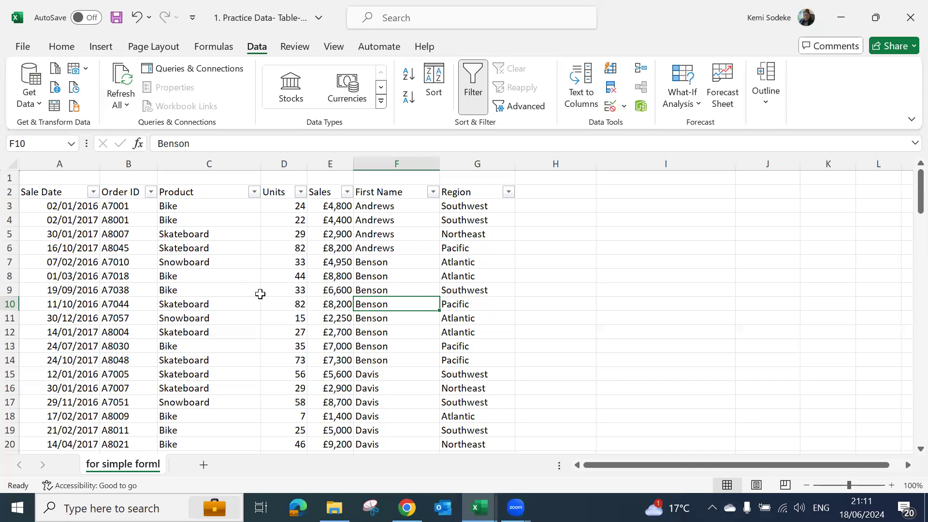
left_click(245, 280)
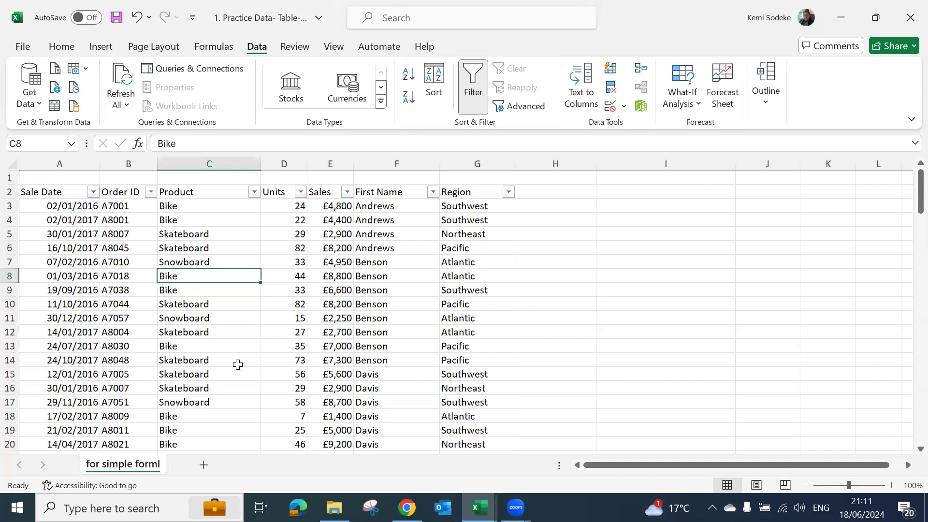
left_click(331, 321)
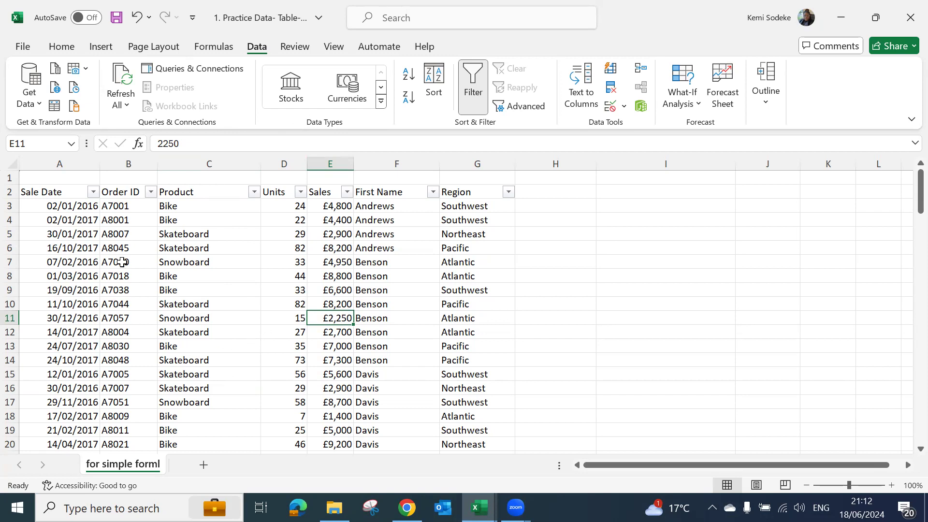
Select the whole sales table from the Sale Date header to its last row, and clear the selection.
left_click_drag(46, 194, 458, 307)
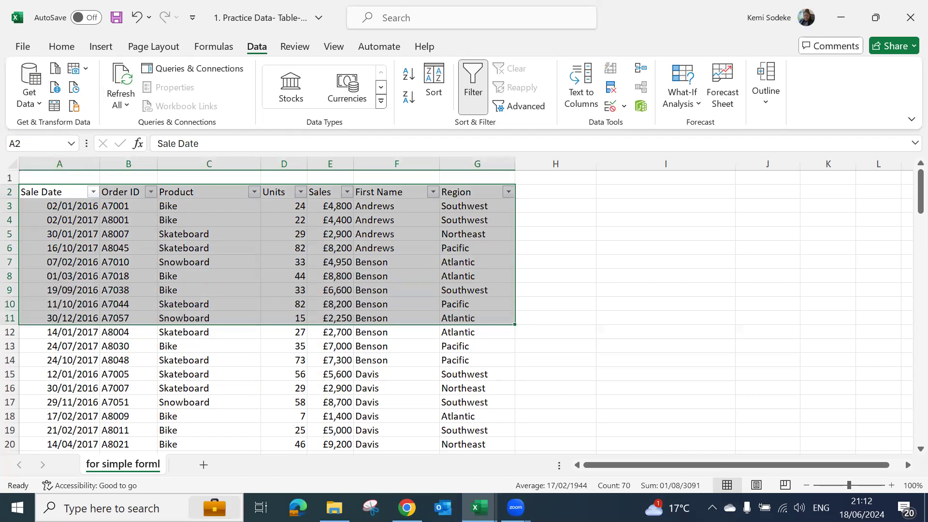
left_click_drag(59, 192, 479, 426)
scroll(444, 392, "up", 14)
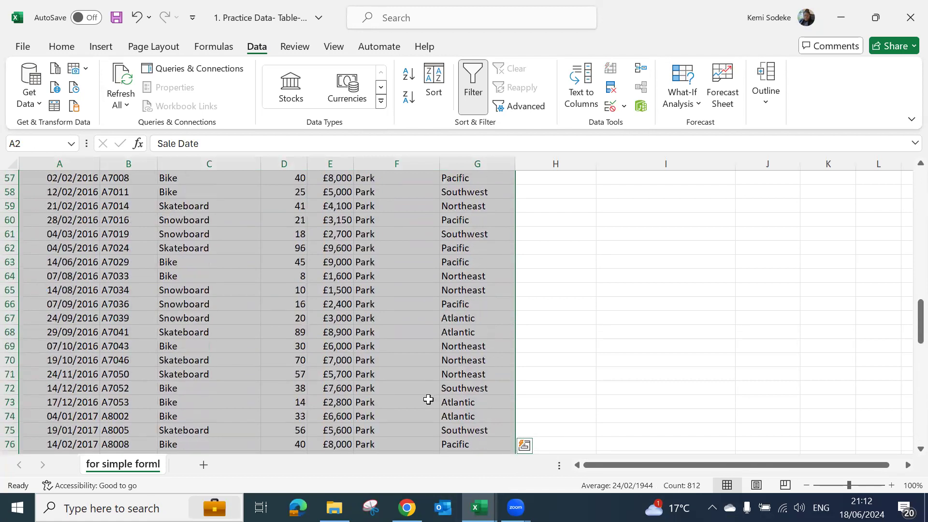
scroll(428, 399, "up", 19)
left_click(113, 235)
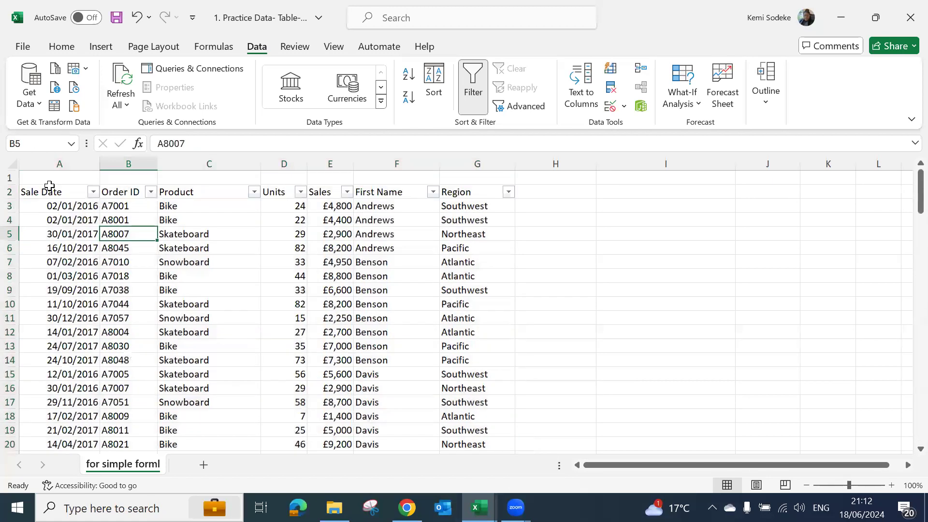
Start creating a PivotTable from the sales data range A2:G117.
left_click(52, 190)
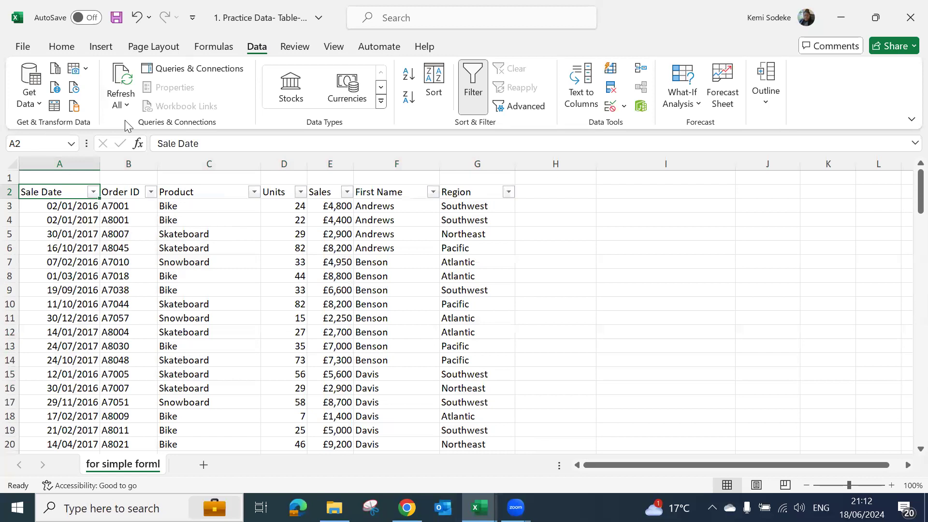
left_click(100, 48)
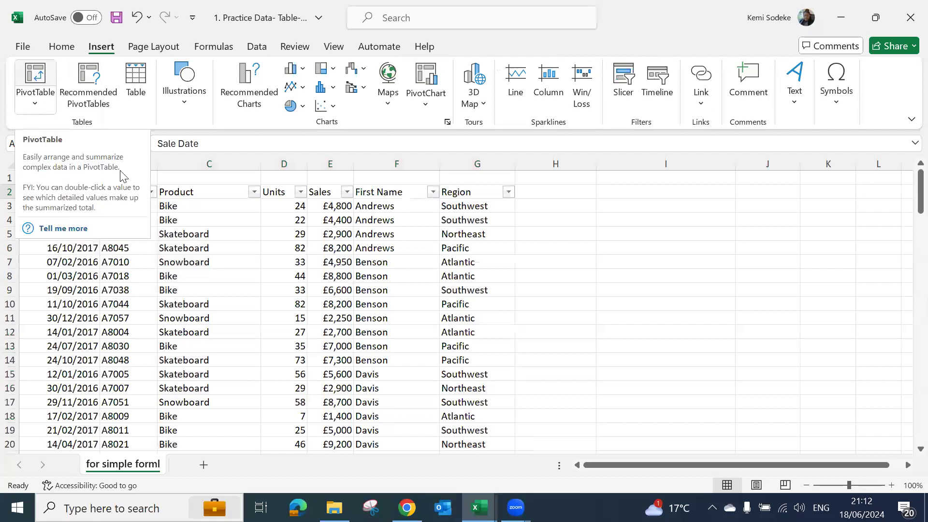
left_click(287, 335)
left_click_drag(47, 195, 470, 324)
scroll(470, 323, "down", 20)
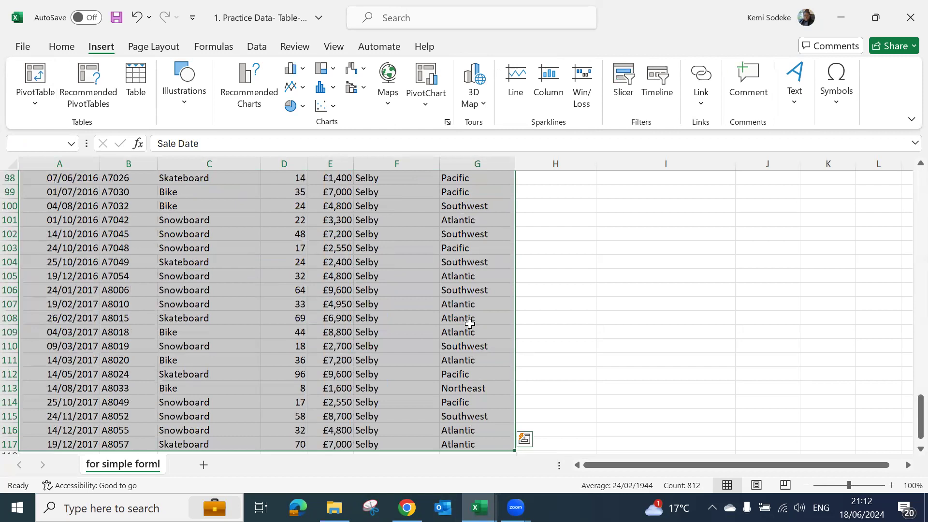
scroll(470, 323, "up", 20)
scroll(457, 329, "up", 1)
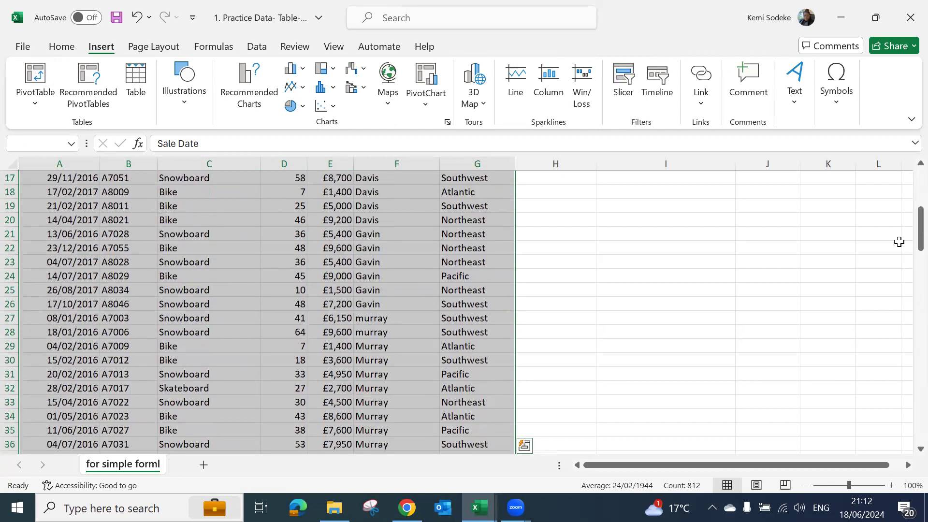
left_click_drag(918, 223, 889, 179)
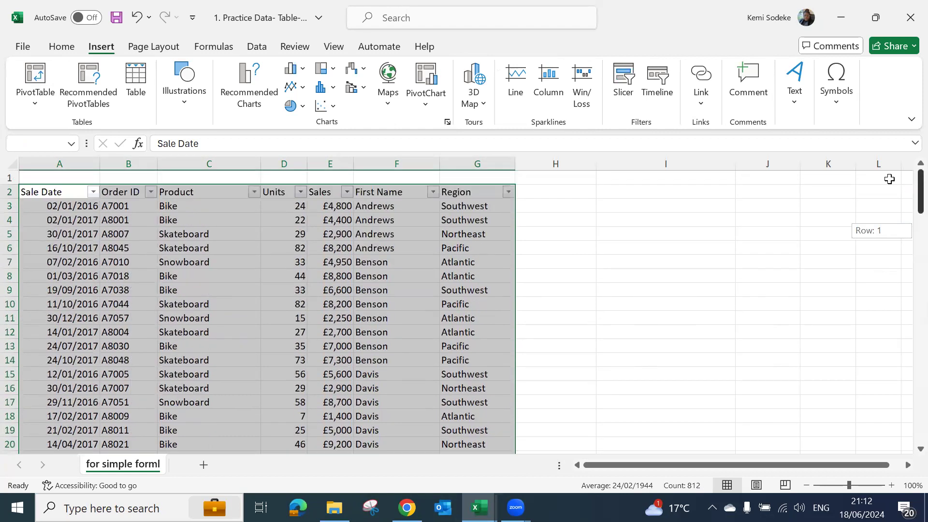
left_click(363, 249)
left_click(66, 190)
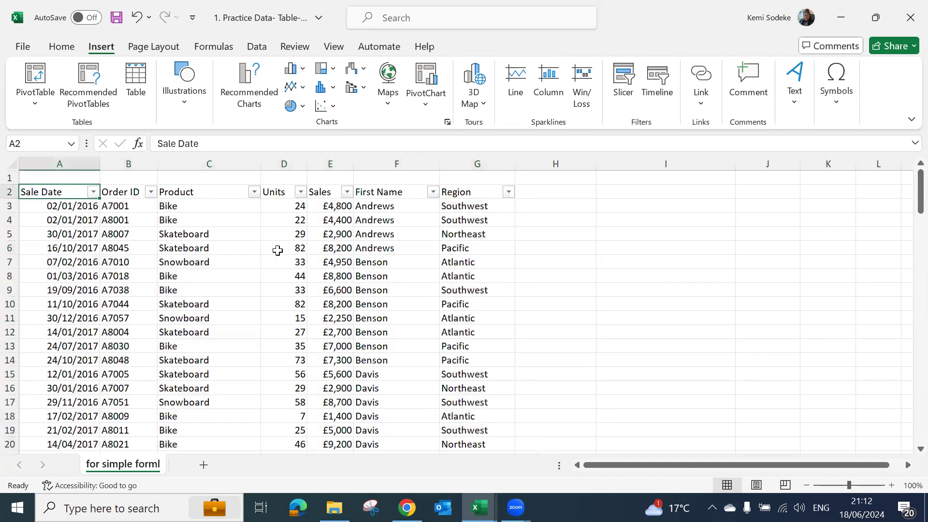
left_click(41, 80)
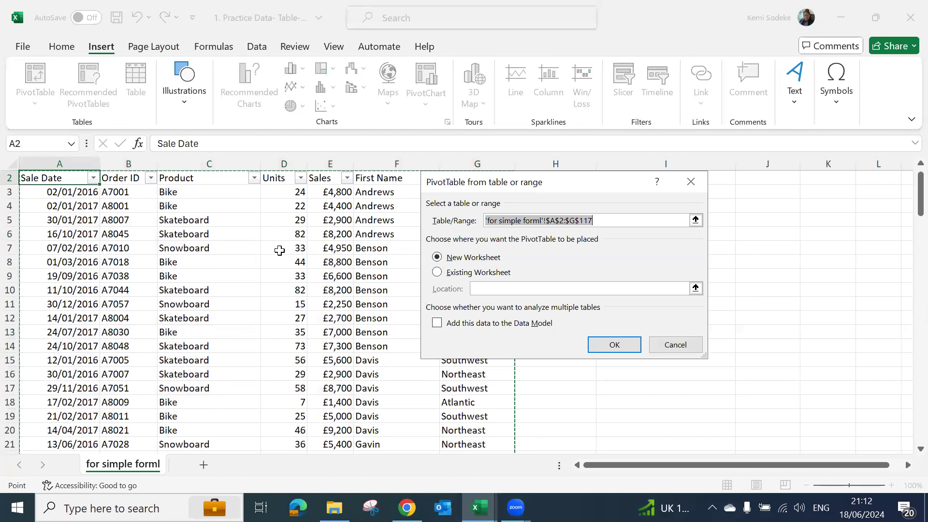
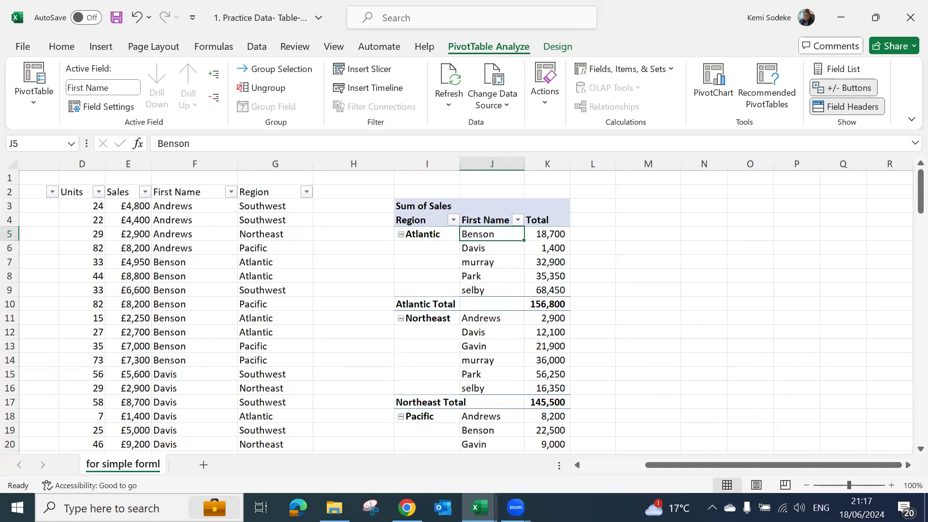
Undo and redo the pivot table's change to a tabular layout with separate Region and First Name columns.
left_click(136, 21)
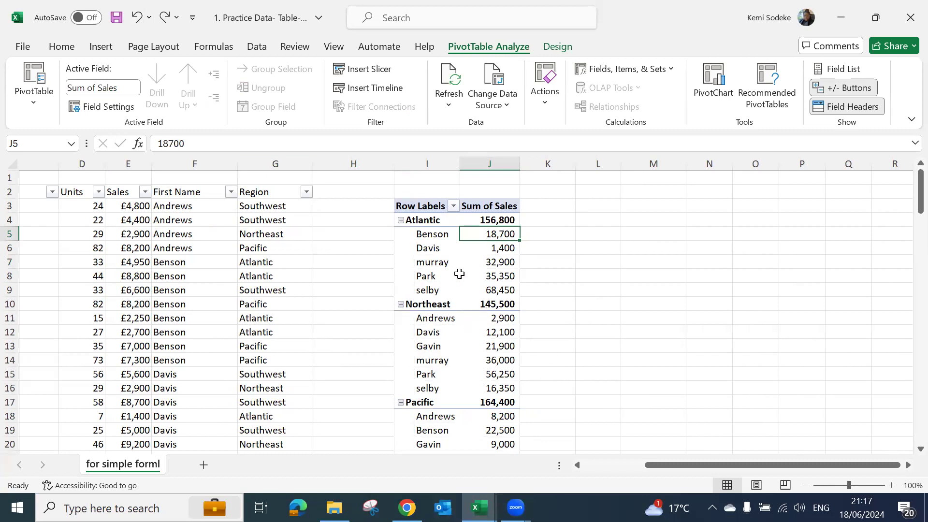
left_click(165, 21)
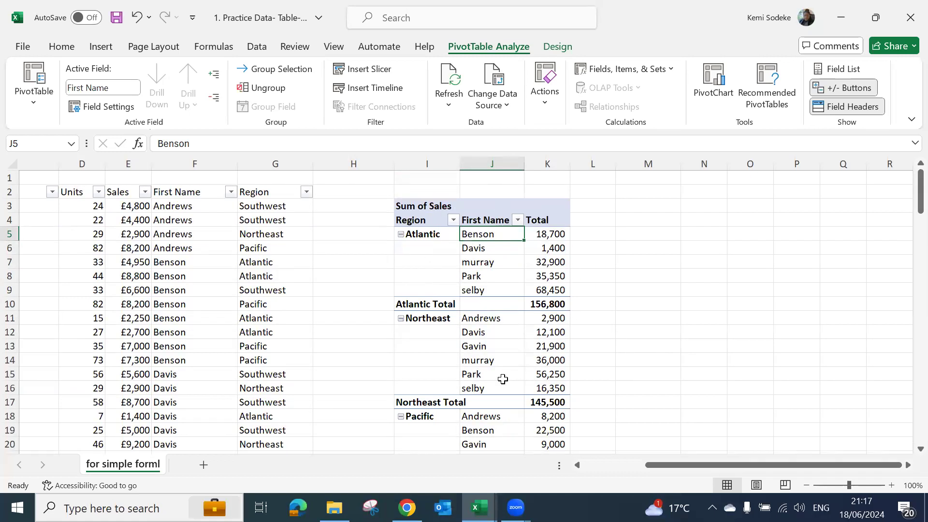
Move the First Name field ahead of Region in the pivot table's row layout.
left_click(488, 220)
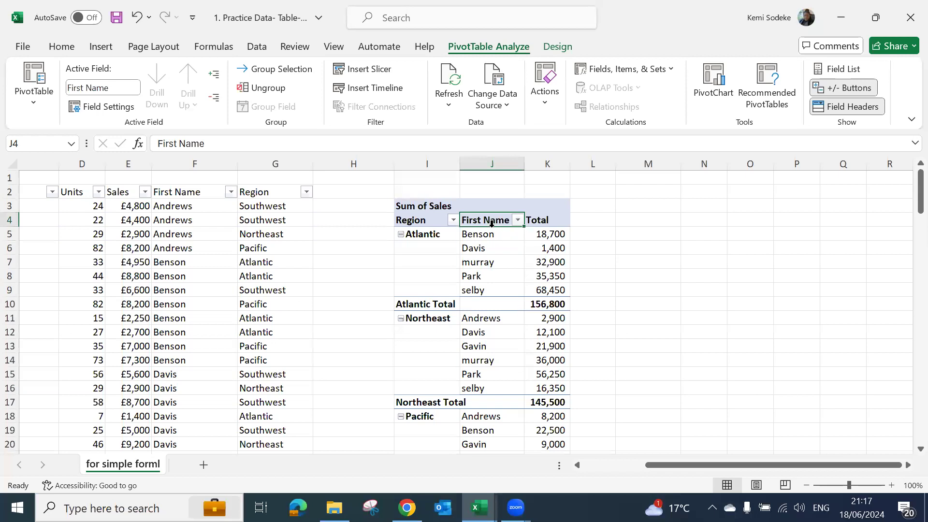
left_click_drag(488, 221, 425, 233)
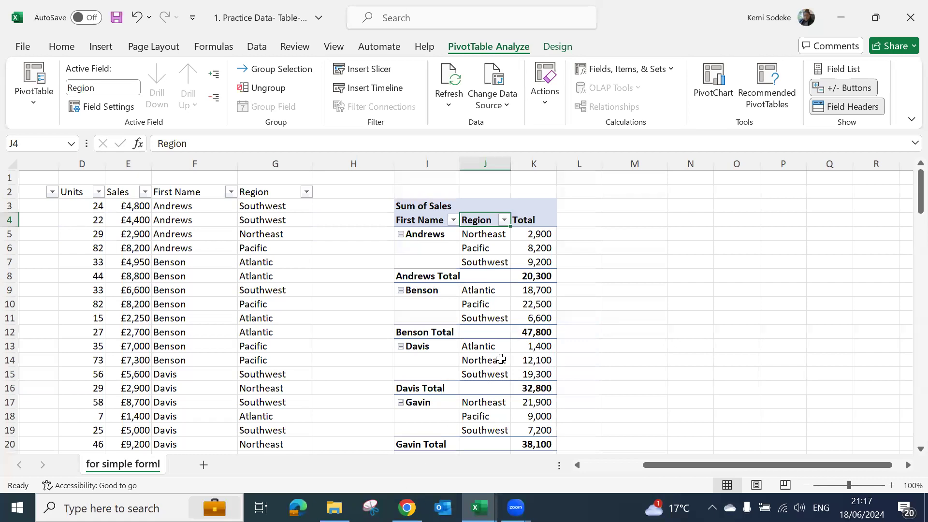
Add the Product field to the pivot table's columns and check the Bike, Skateboard and Snowboard headers.
scroll(494, 346, "down", 3)
scroll(498, 356, "up", 3)
left_click(435, 235)
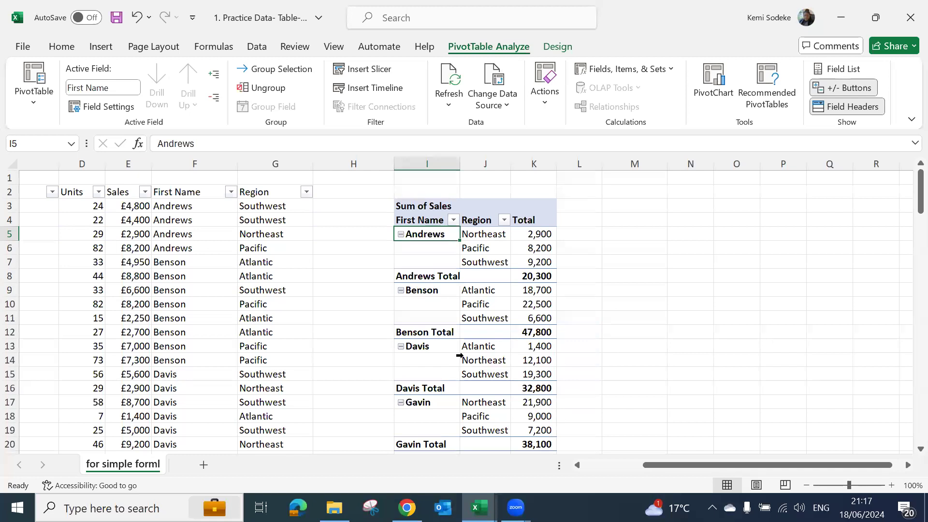
left_click(485, 264)
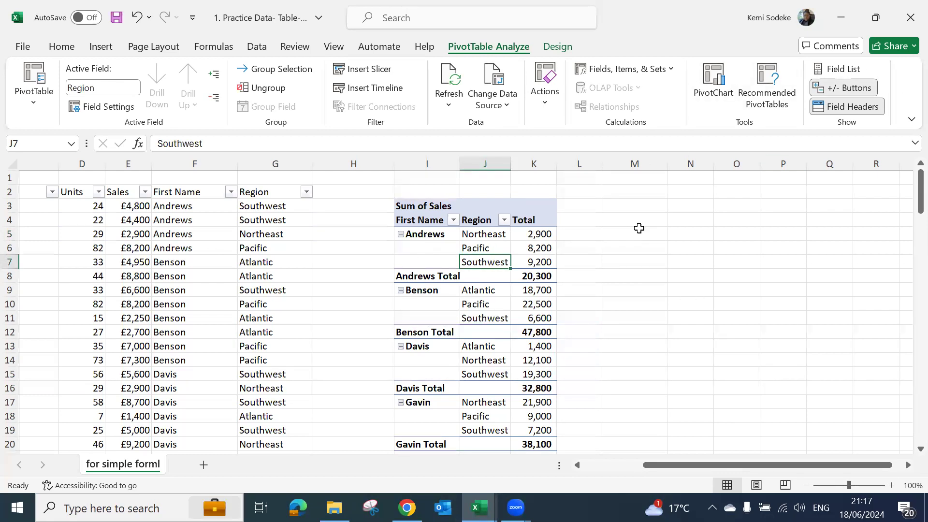
left_click(843, 69)
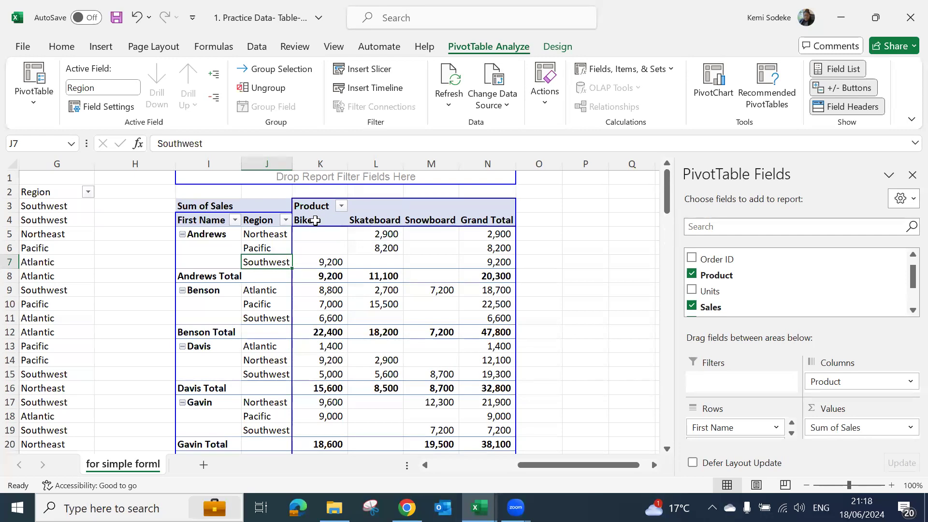
left_click(314, 218)
left_click(357, 220)
left_click(425, 220)
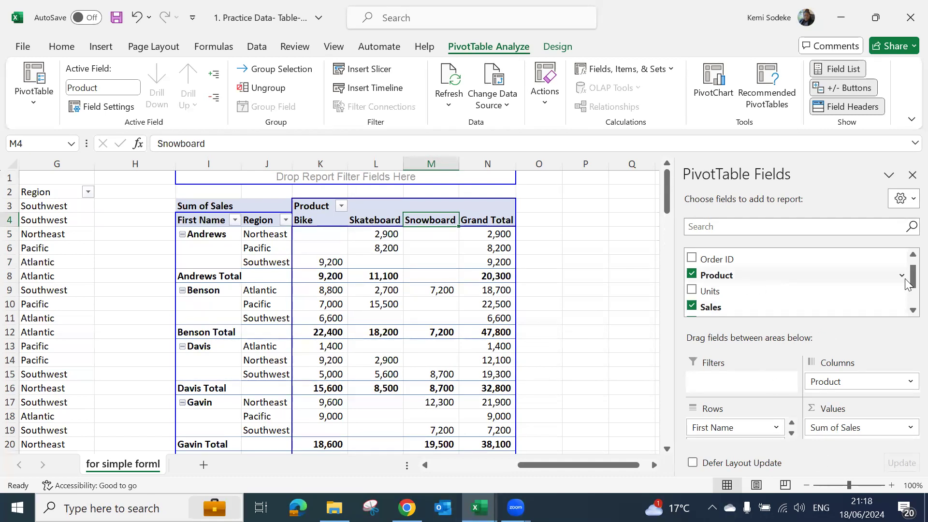
Remove the Region field from the pivot table, widen the Snowboard column slightly, and hide the field list.
scroll(906, 295, "down", 1)
left_click(692, 300)
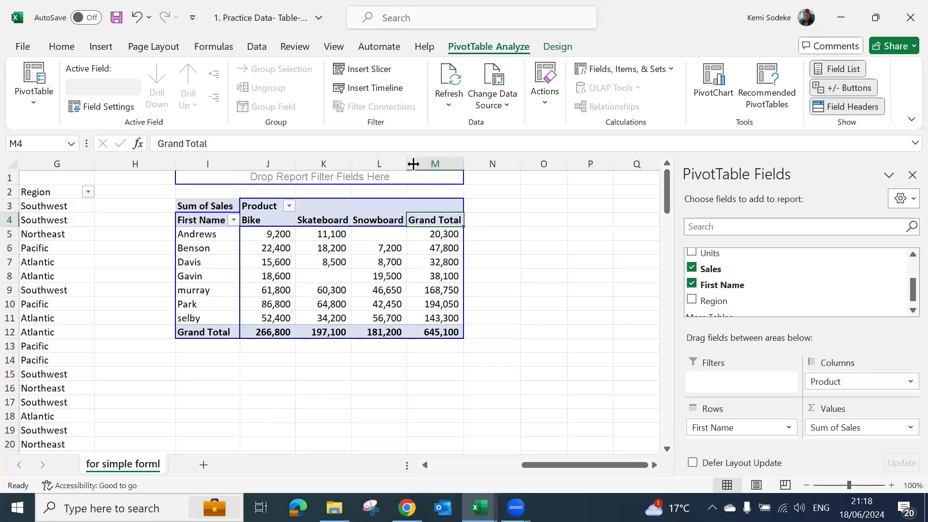
left_click_drag(406, 164, 420, 163)
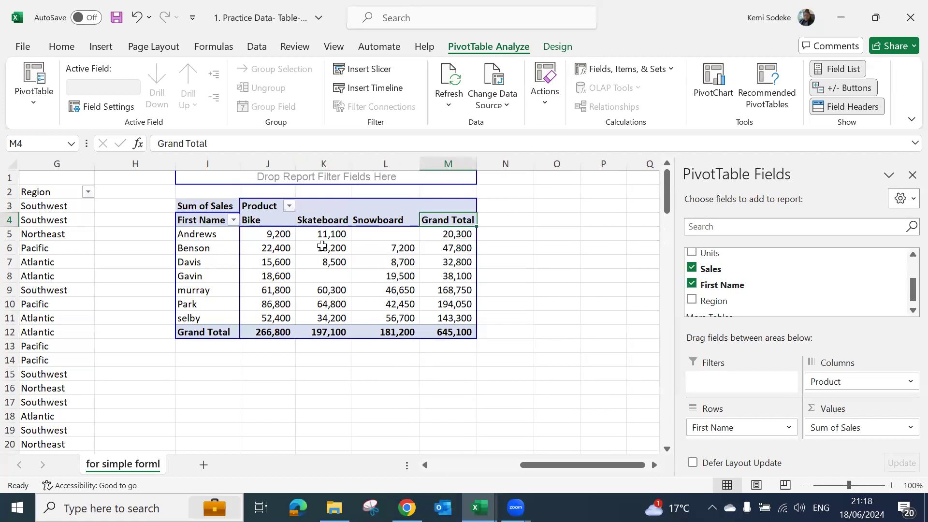
mouse_move(323, 239)
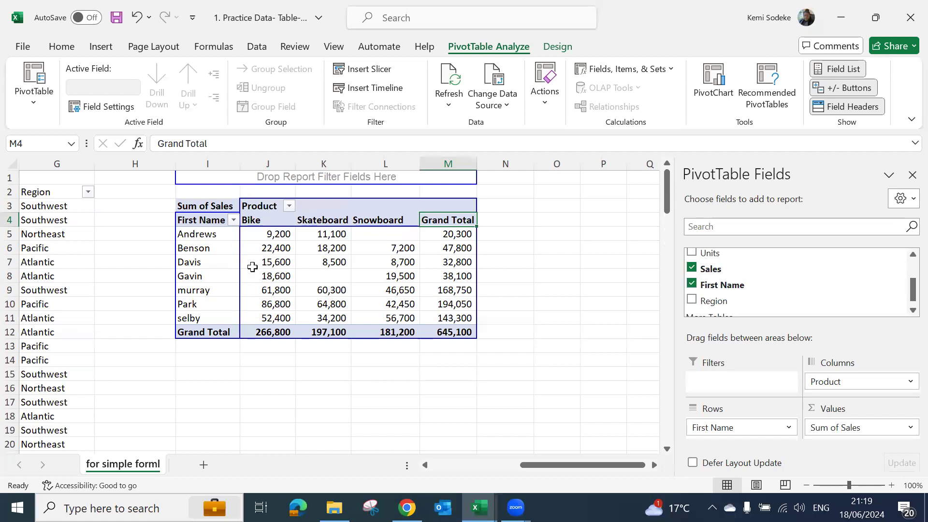
left_click(912, 175)
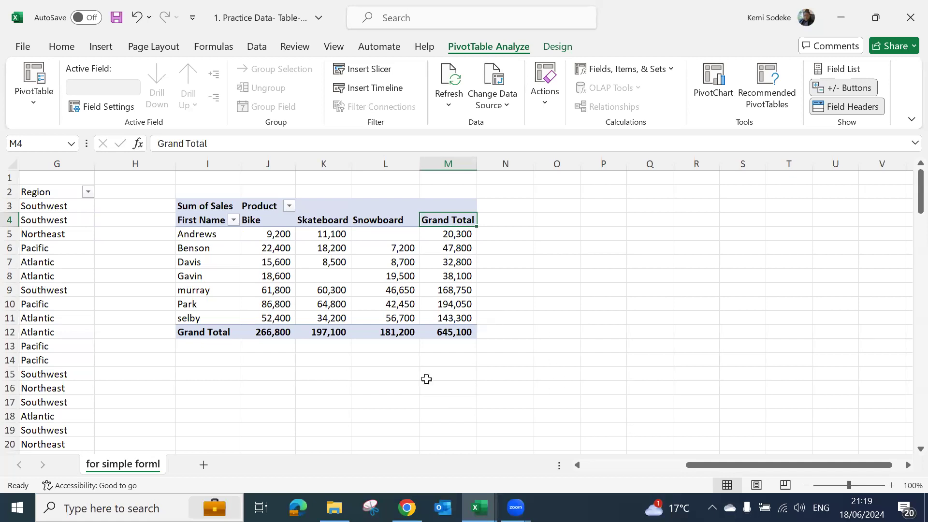
Bring Region back into the pivot table's rows, ahead of First Name.
scroll(426, 379, "left", 5)
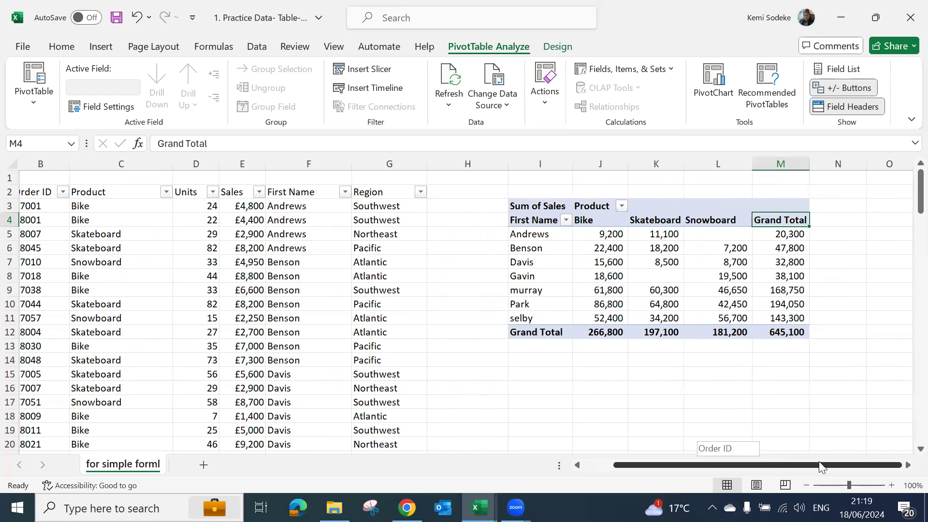
left_click(566, 277)
scroll(570, 396, "right", 4)
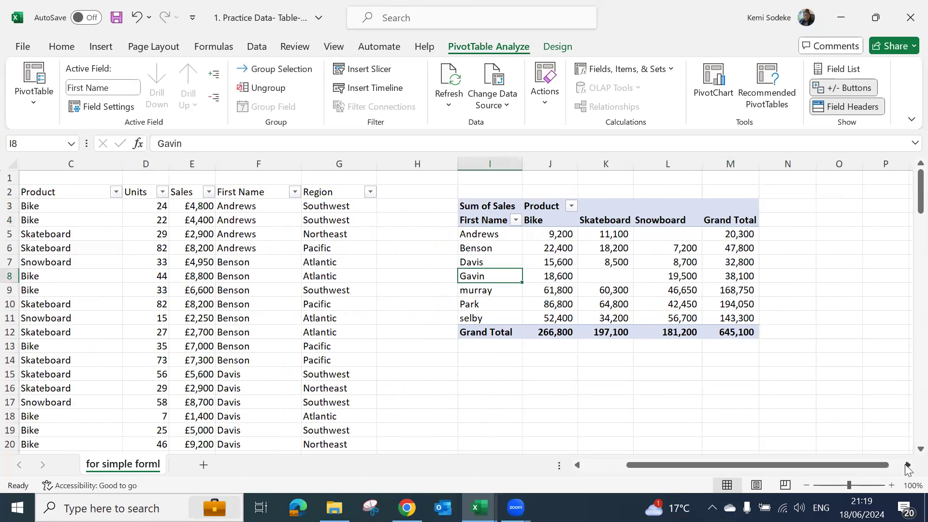
left_click(357, 261)
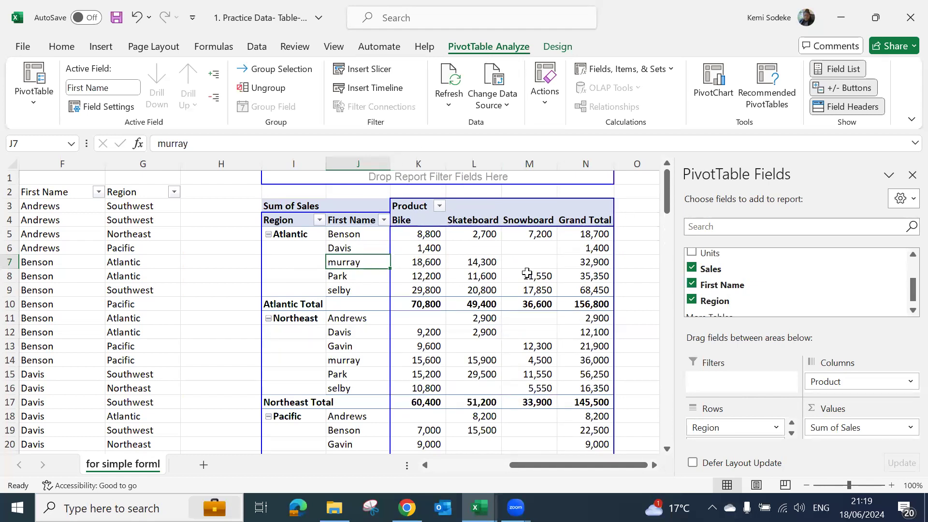
Move the Region field from the pivot table's rows to its report filter.
mouse_move(906, 295)
left_mouse_down()
mouse_move(906, 270)
mouse_move(906, 309)
left_mouse_up()
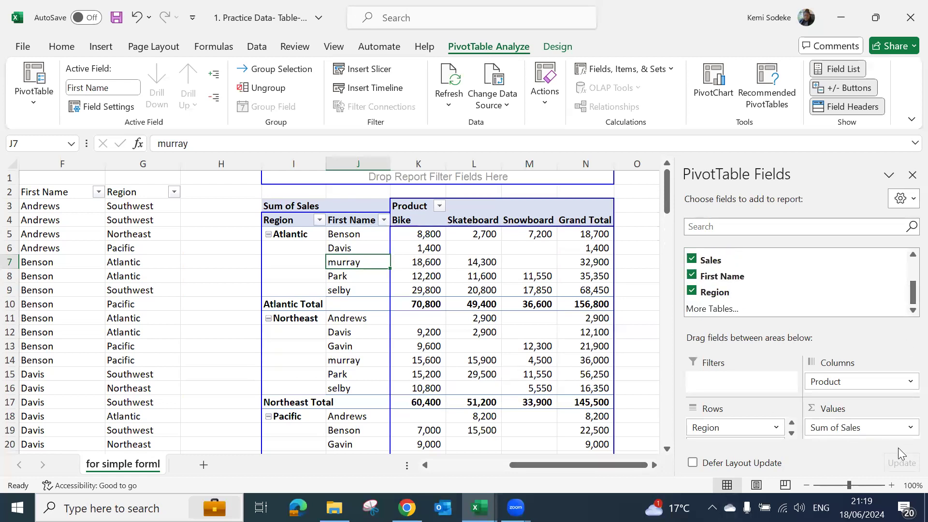
mouse_move(906, 297)
left_mouse_down()
mouse_move(909, 276)
mouse_move(908, 297)
left_mouse_up()
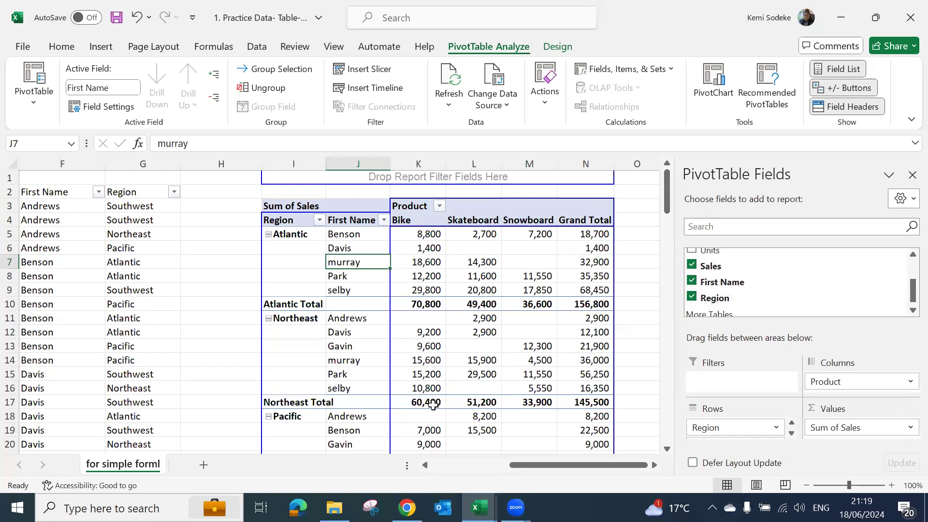
left_click_drag(714, 428, 725, 382)
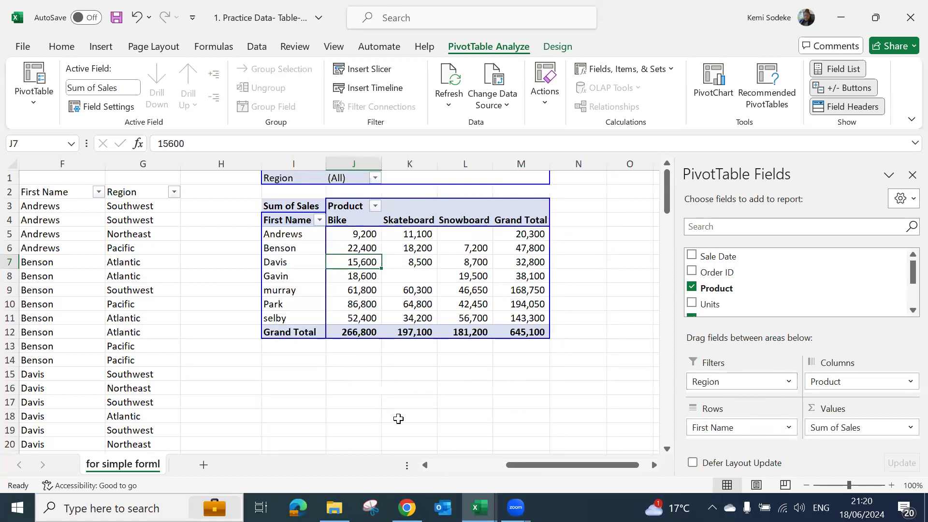
Allow multiple selections in the Region report filter and limit the pivot table to Atlantic.
left_click(375, 178)
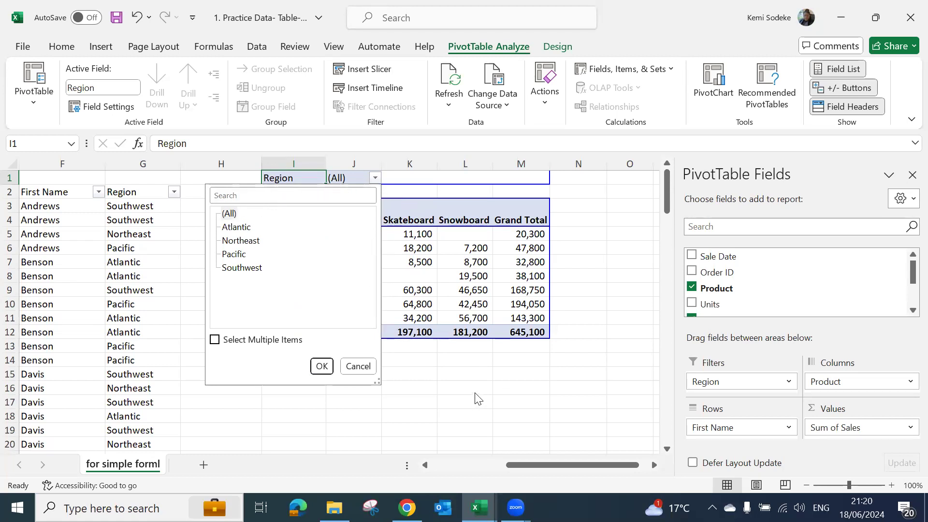
left_click(215, 340)
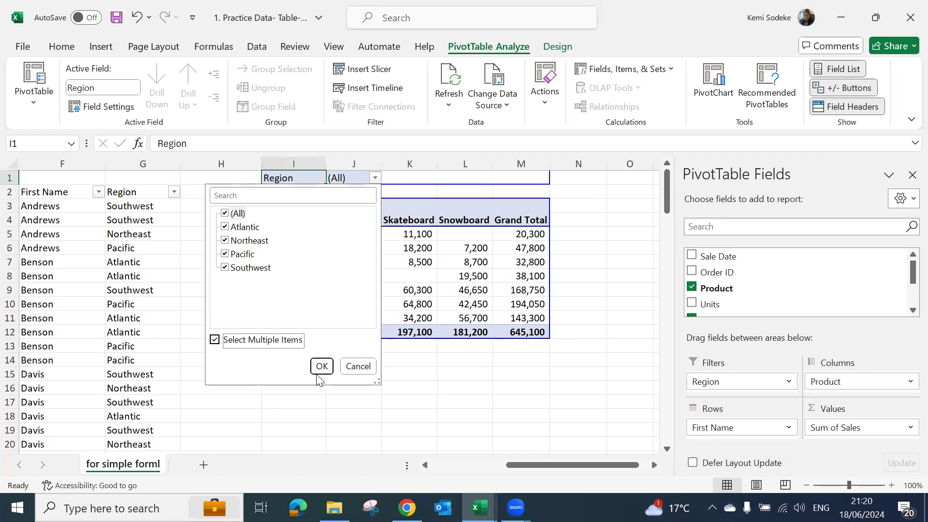
left_click(224, 214)
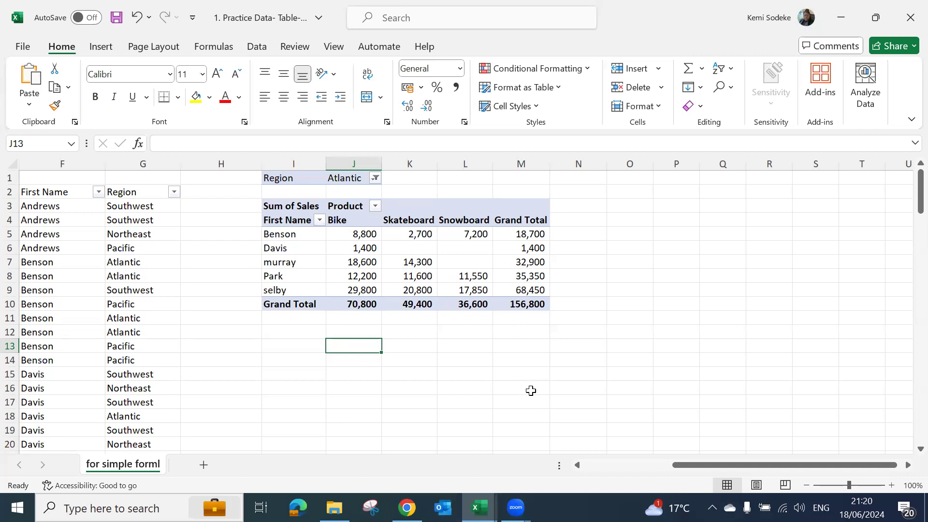
Switch the Region report filter to Pacific alone, and extend it to multiple regions.
left_click(375, 178)
left_click(225, 254)
left_click(237, 227)
left_click(321, 366)
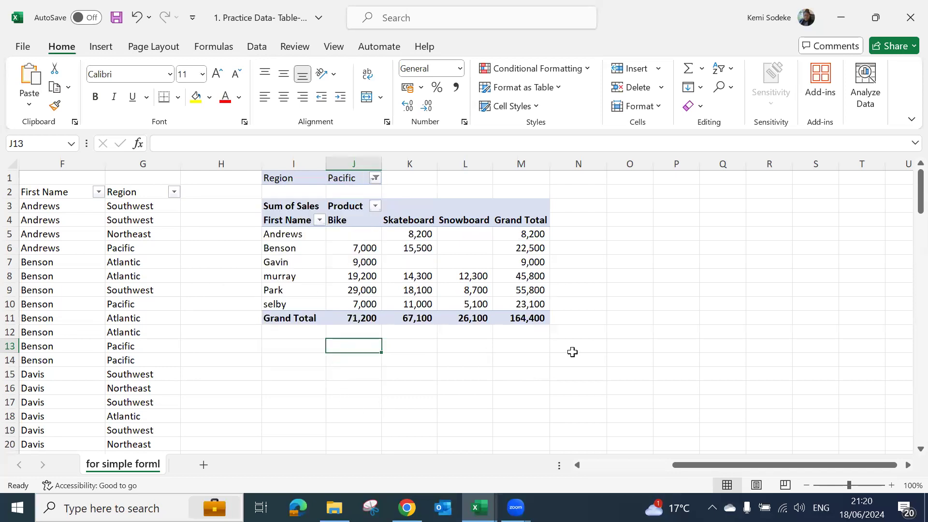
key("ctrl+z")
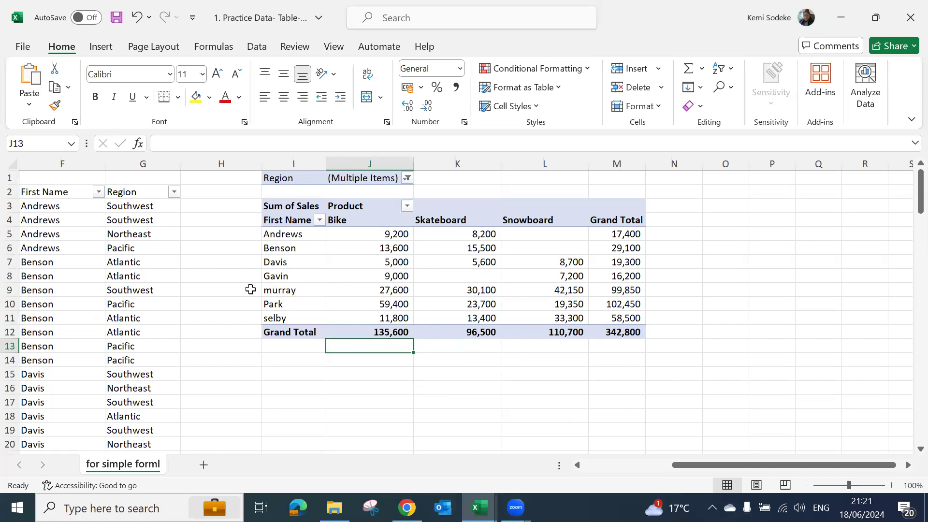
Delete the entire pivot table together with its Region report filter.
left_click(652, 467)
left_click_drag(652, 468, 716, 464)
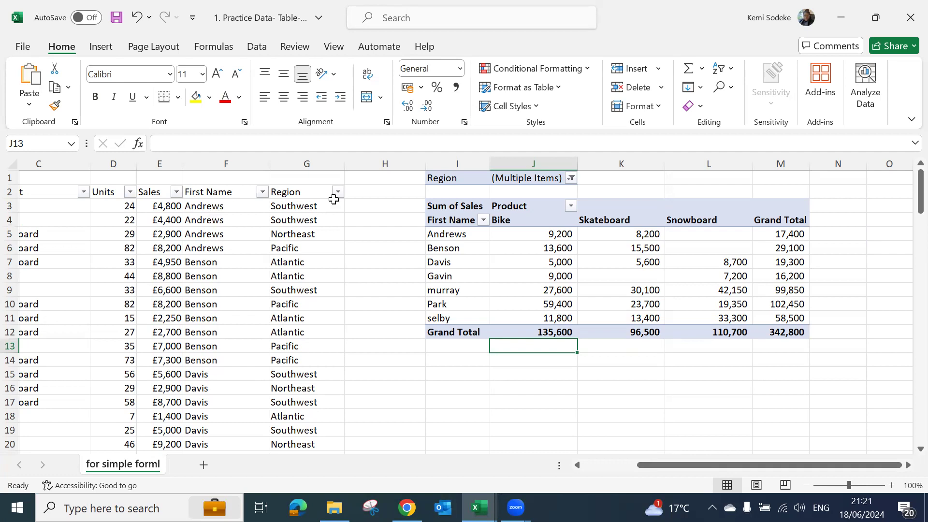
left_click_drag(416, 176, 797, 329)
key("Delete")
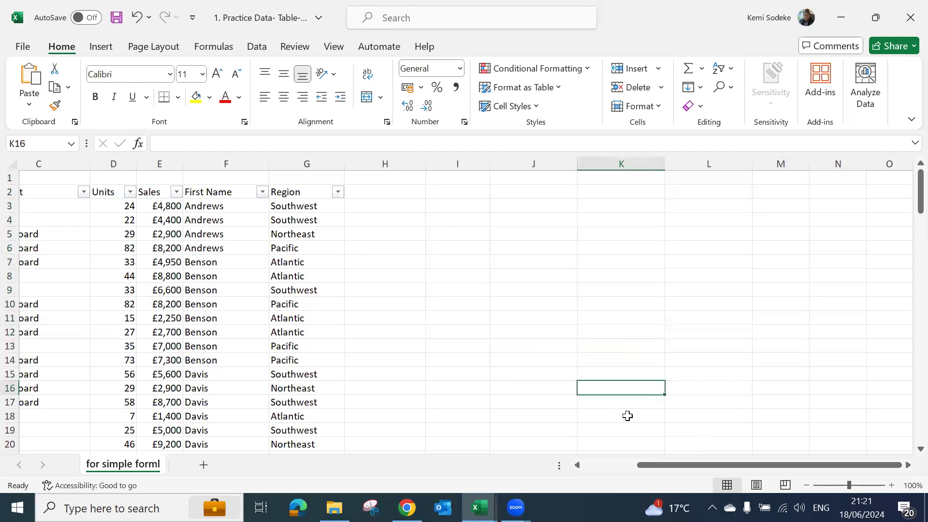
Go over the source table's header cells and move the Region heading out of G2 into J2.
left_click_drag(644, 464, 591, 465)
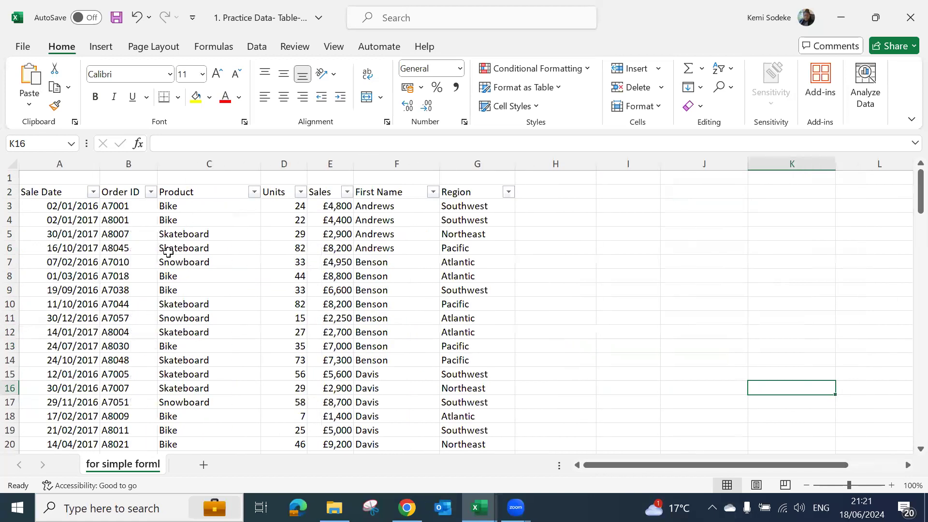
left_click(167, 250)
left_click(38, 192)
left_click(129, 192)
left_click(182, 192)
left_click(272, 192)
left_click(473, 187)
left_click_drag(474, 187, 669, 206)
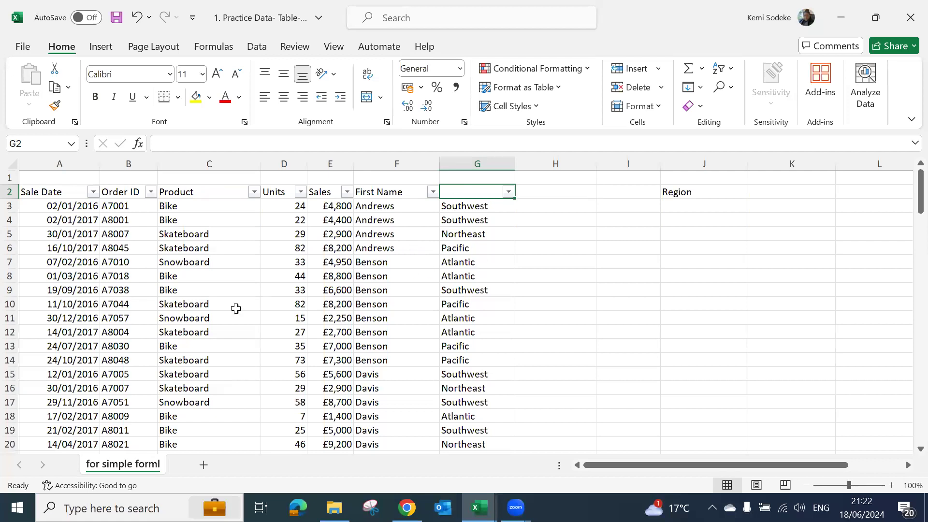
Select the source data A2:G117, including the column without a heading, and start creating a PivotTable.
left_click(74, 195)
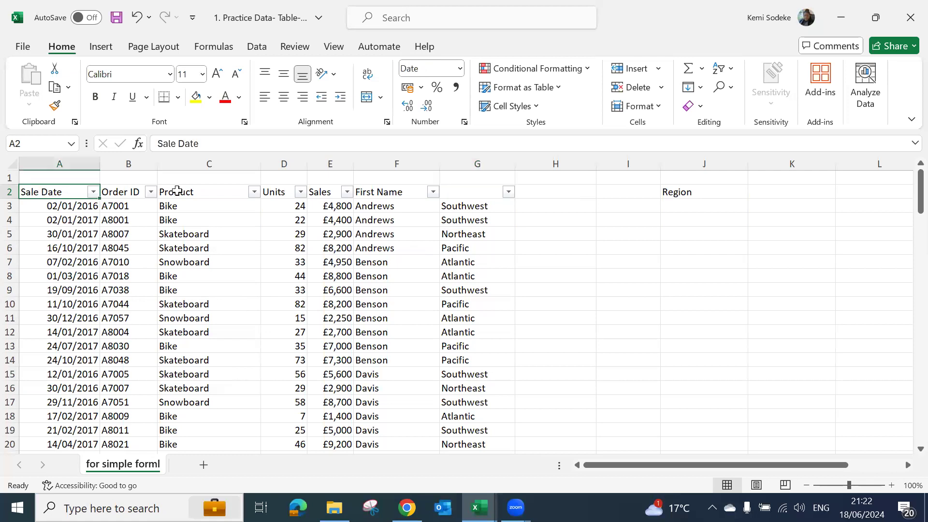
left_click(175, 191)
left_click_drag(59, 194, 473, 361)
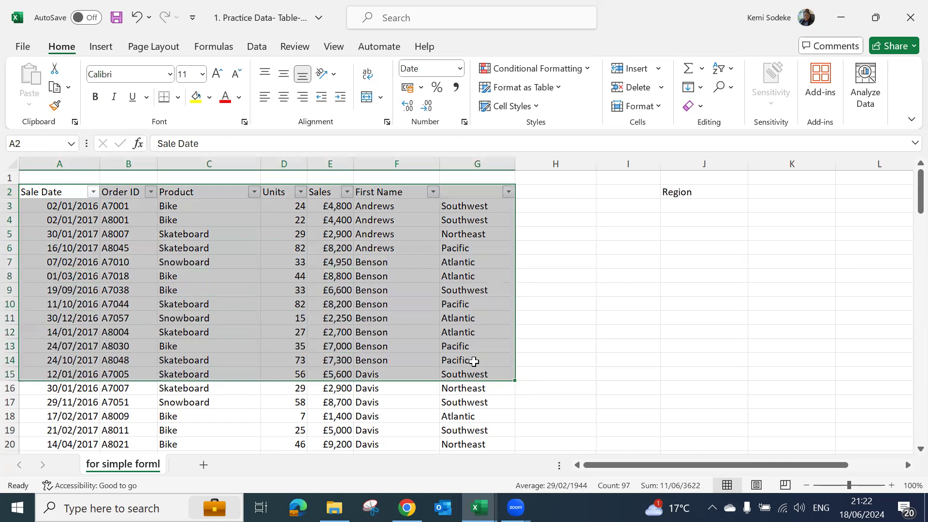
key("ctrl+shift+Down")
left_click(97, 46)
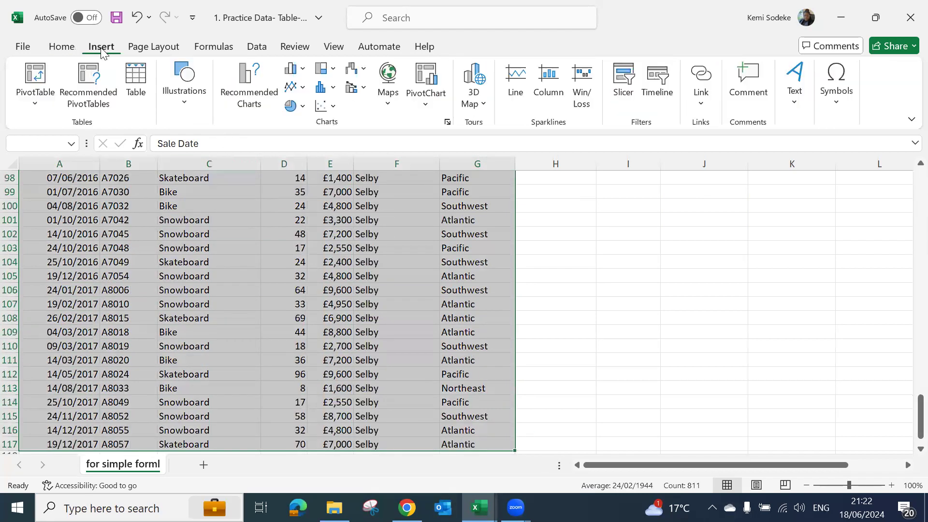
left_click(57, 90)
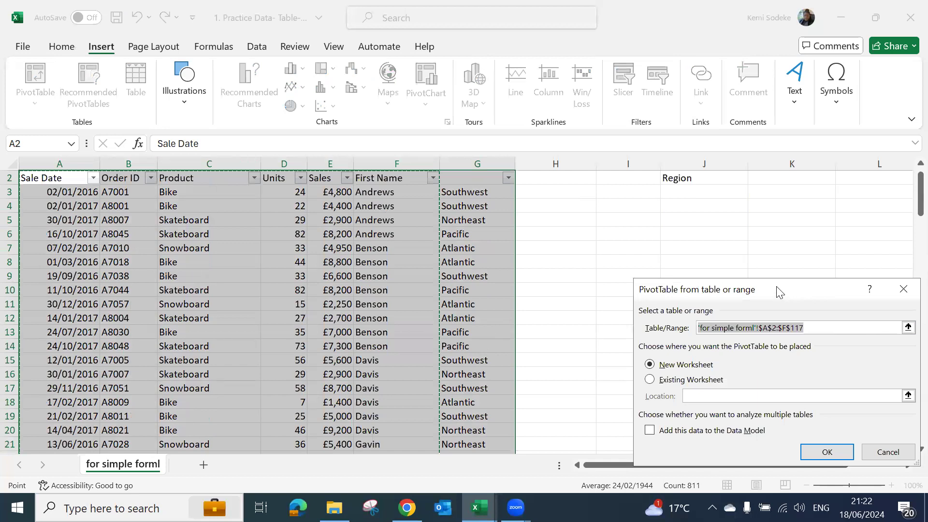
Create the PivotTable from range A2:F117 on the existing worksheet, placed at cell I5.
left_click(619, 311)
left_click(635, 213)
left_click(805, 513)
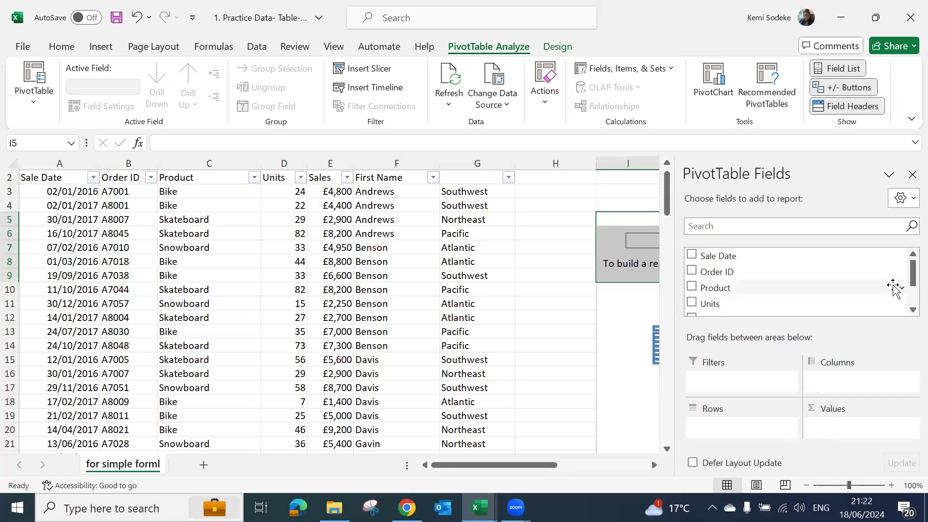
Compare the new pivot table's available fields with the source columns, including column G without a heading.
mouse_move(905, 279)
left_mouse_down()
mouse_move(905, 299)
mouse_move(905, 271)
left_mouse_up()
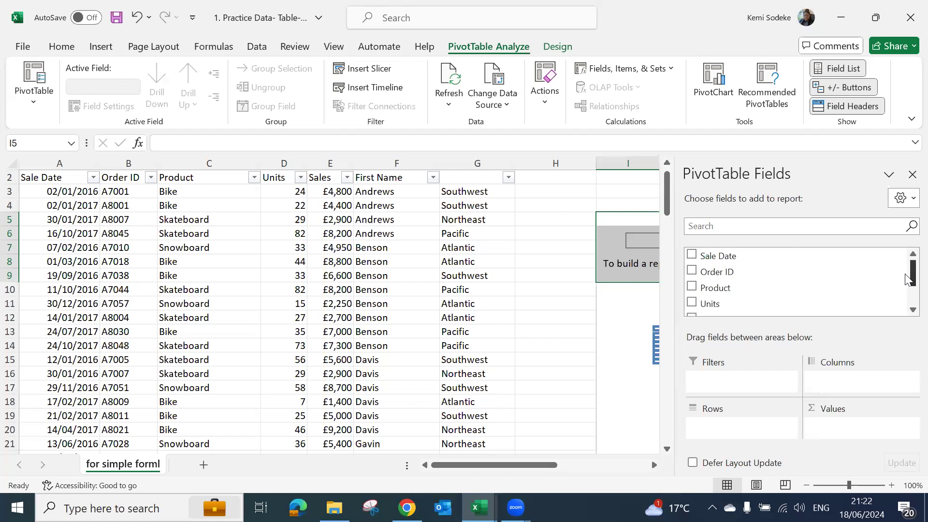
left_click(454, 263)
left_click(642, 289)
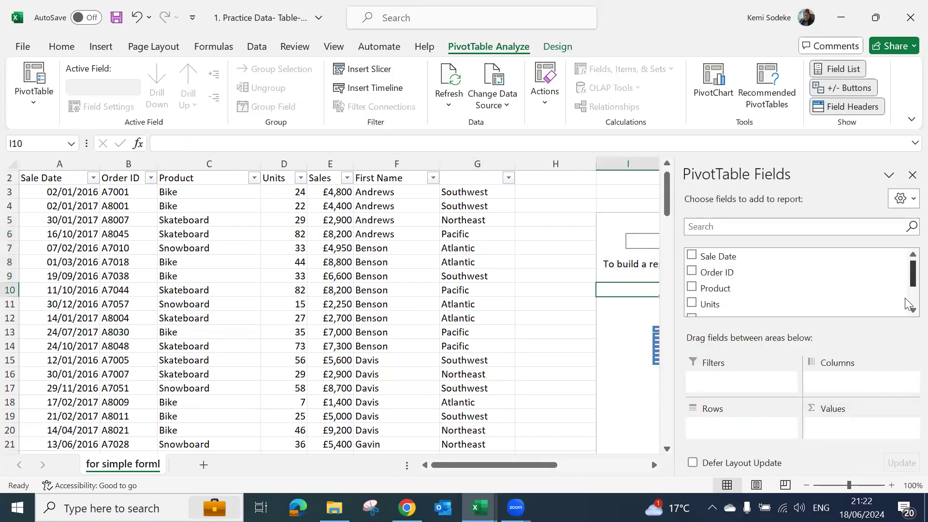
left_click_drag(905, 287, 906, 303)
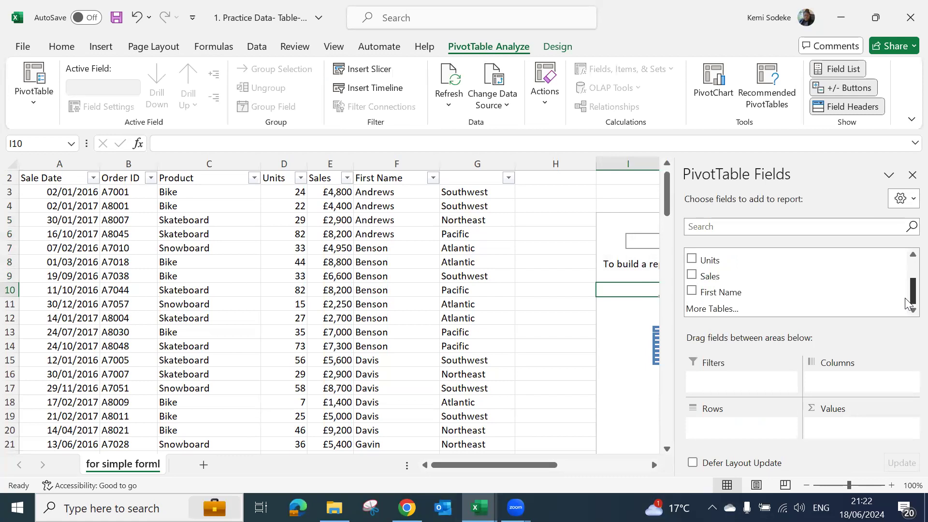
left_click(442, 247)
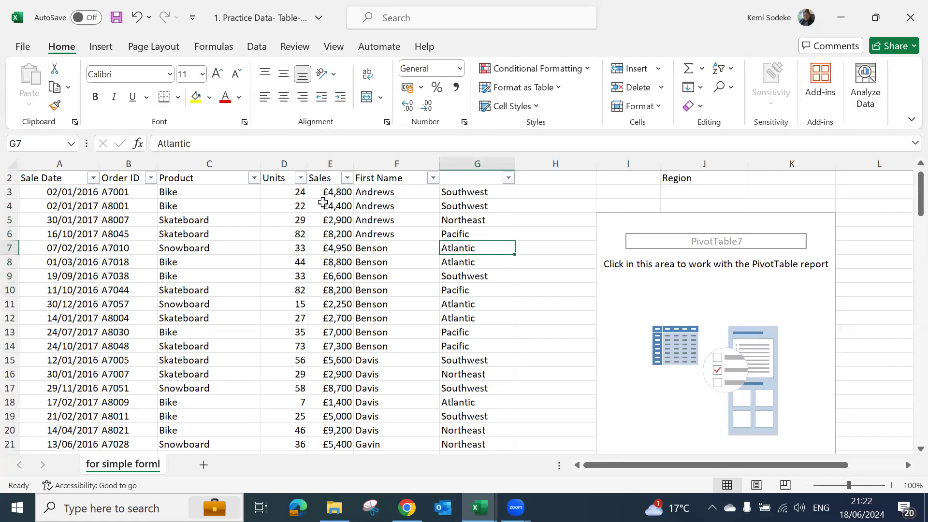
Review the pivot table's data source and accept the range A2:F117.
left_click(694, 304)
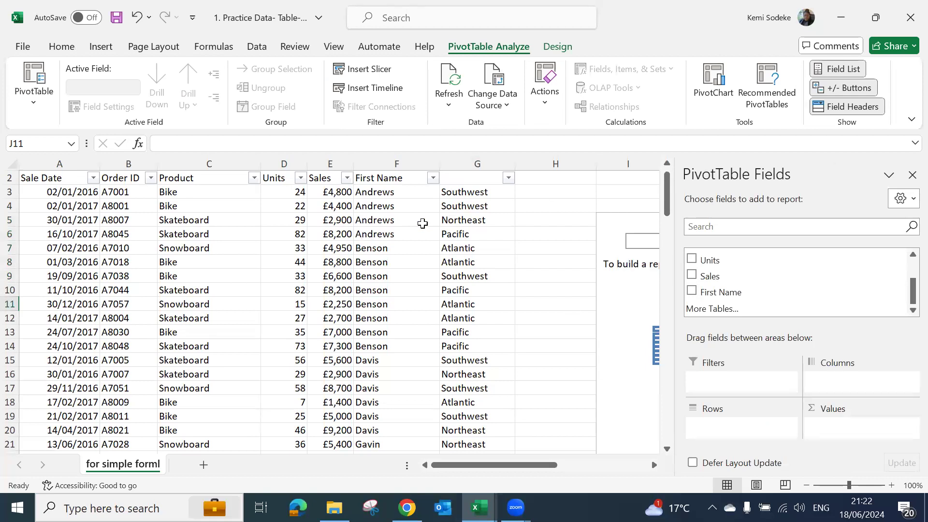
left_click(498, 82)
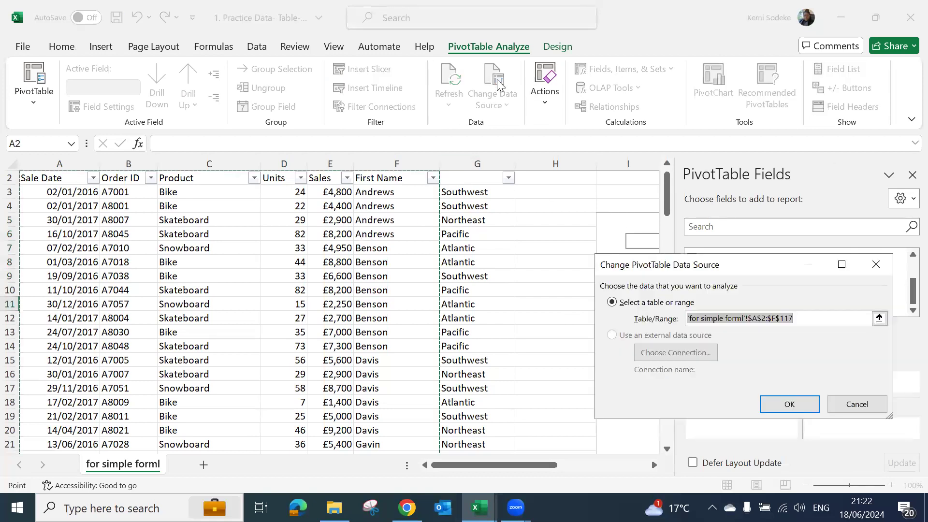
left_click(789, 404)
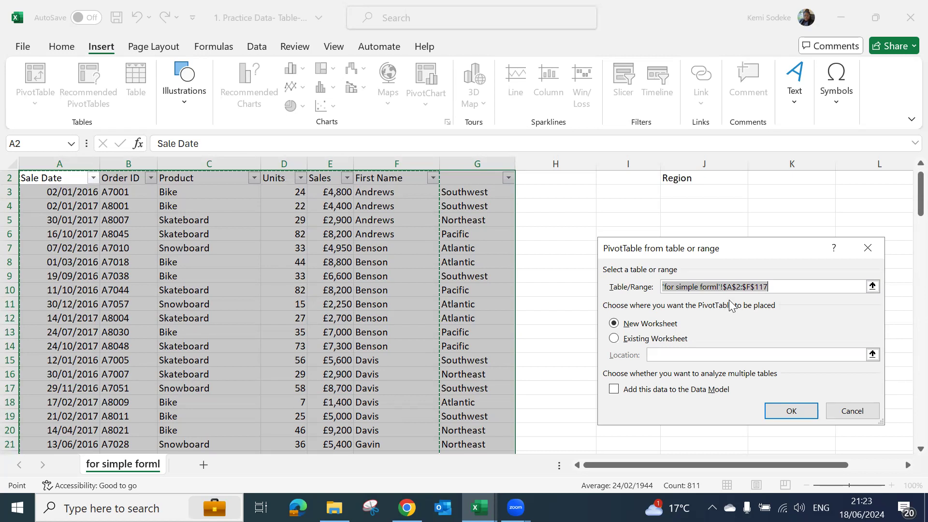
Try to create a PivotTable from A2:G117, with column G unlabelled, on the existing worksheet at I4:J6.
left_click(750, 287)
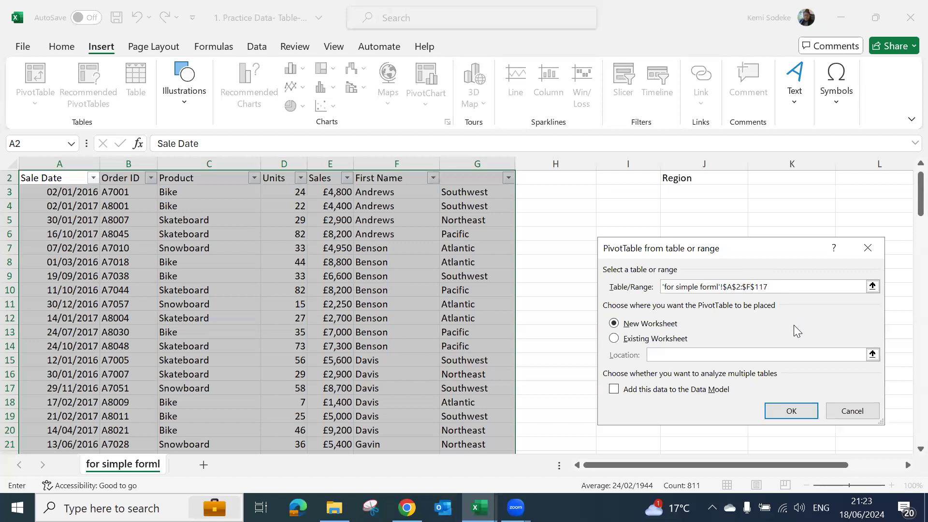
key("BackSpace")
type("G")
left_click(642, 339)
left_click_drag(620, 206, 682, 234)
left_click(791, 412)
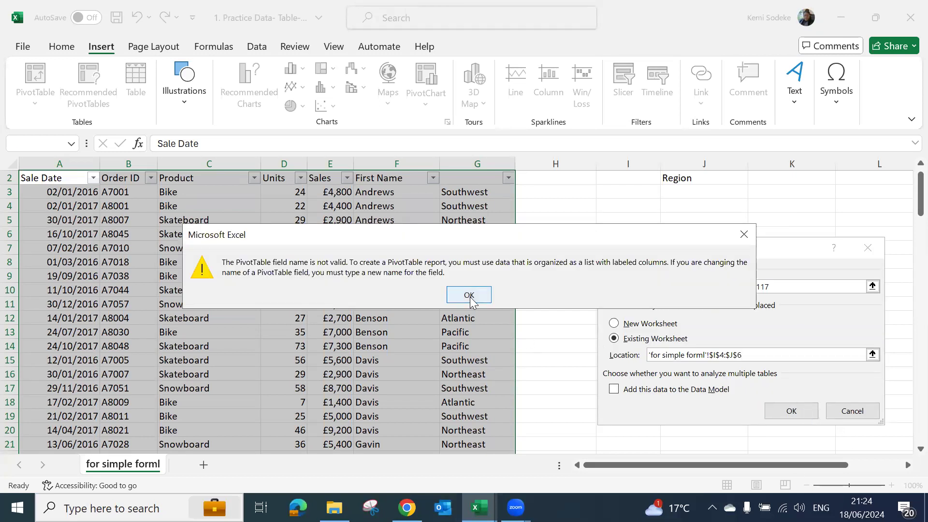
left_click(468, 295)
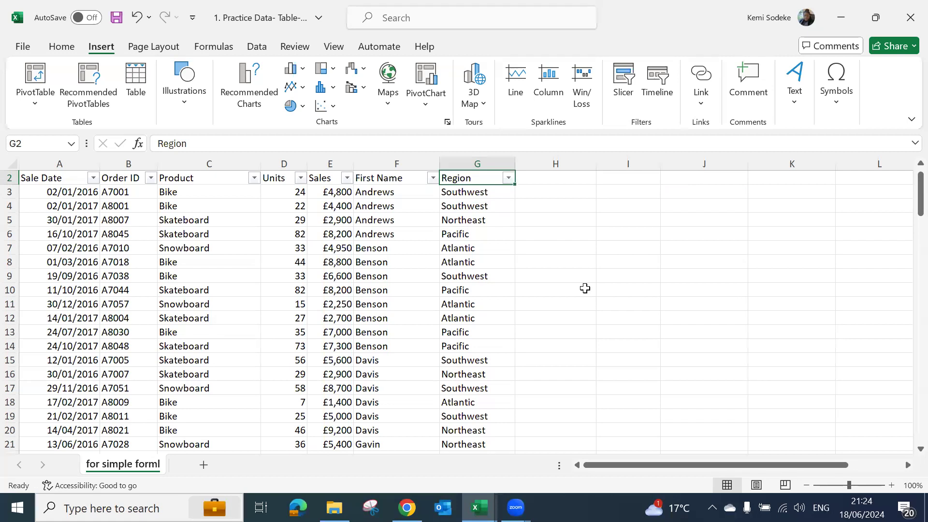
Create a PivotTable from A2:G117, including the Region column with its heading, on the existing worksheet at cell I3.
left_click(476, 303)
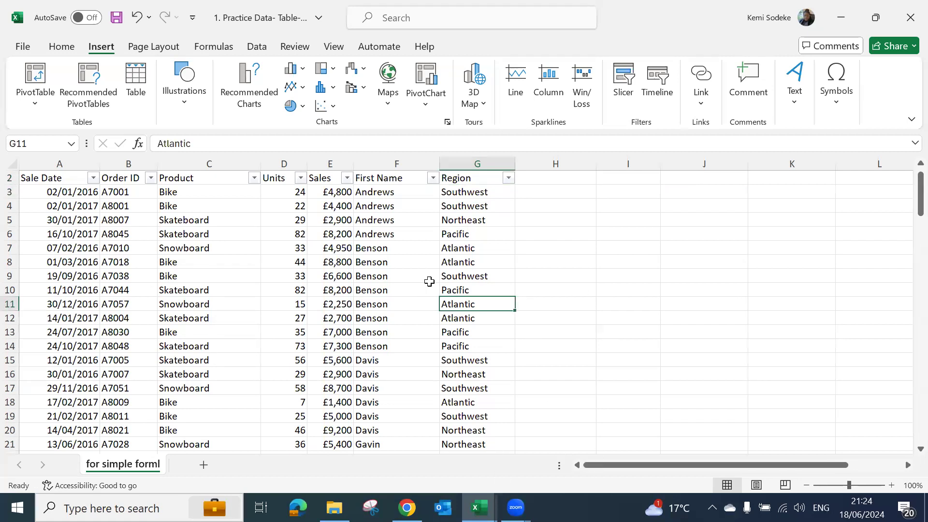
left_click_drag(37, 177, 469, 412)
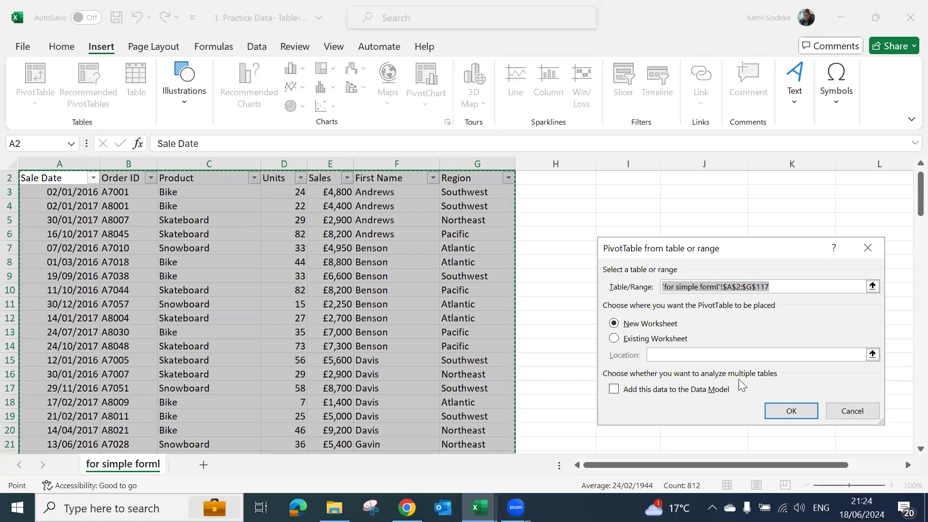
left_click(648, 339)
left_click(653, 191)
left_click(805, 414)
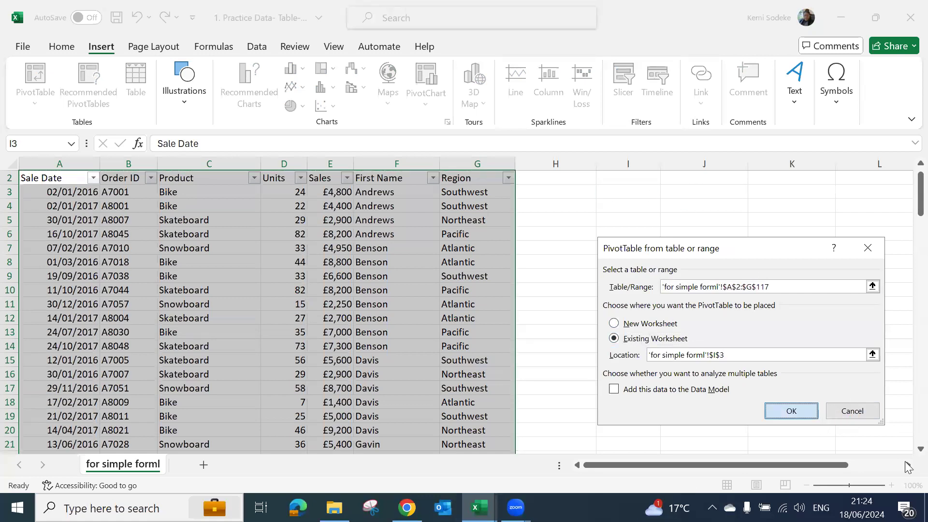
left_click(655, 464)
left_click(655, 465)
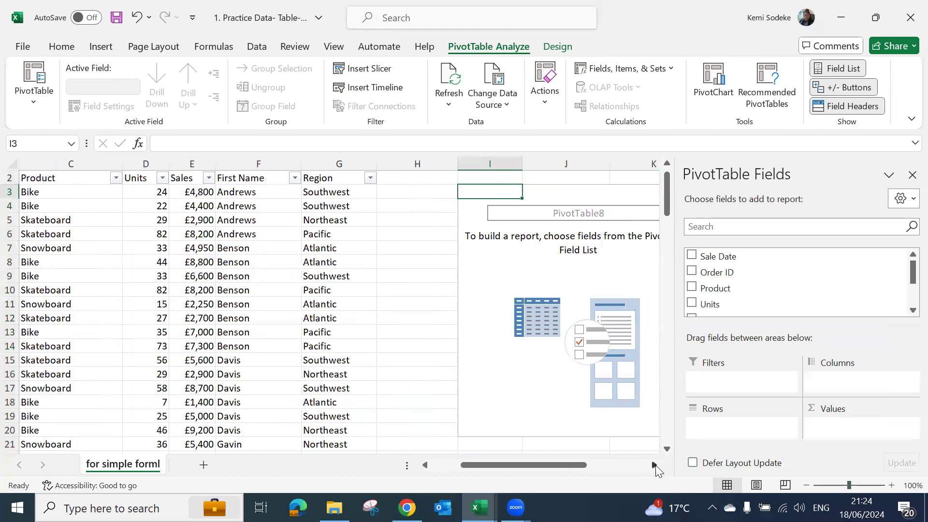
left_click(655, 464)
left_click(653, 464)
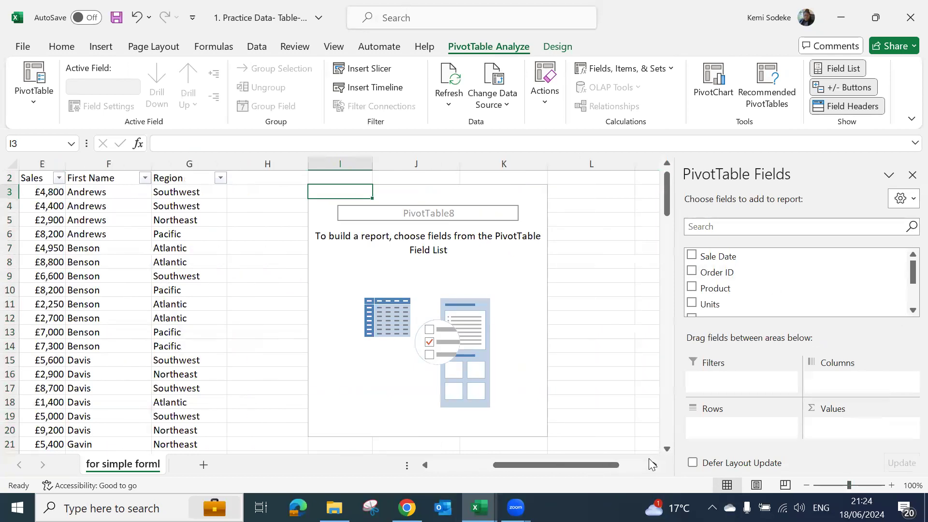
Build the new pivot table with Product in the rows and the sum of Units as values.
left_click(562, 462)
left_click(426, 466)
scroll(352, 406, "up", 1)
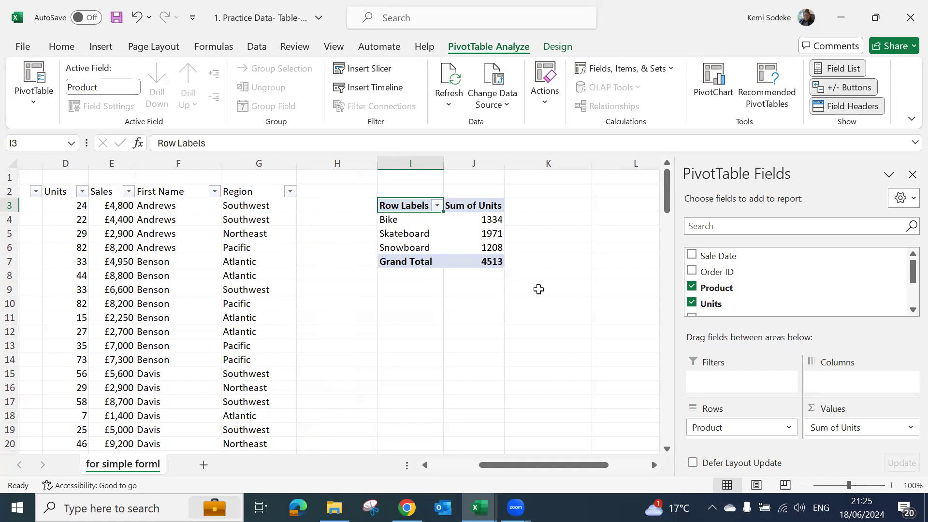
mouse_move(518, 464)
left_mouse_down()
mouse_move(471, 462)
mouse_move(529, 462)
left_mouse_up()
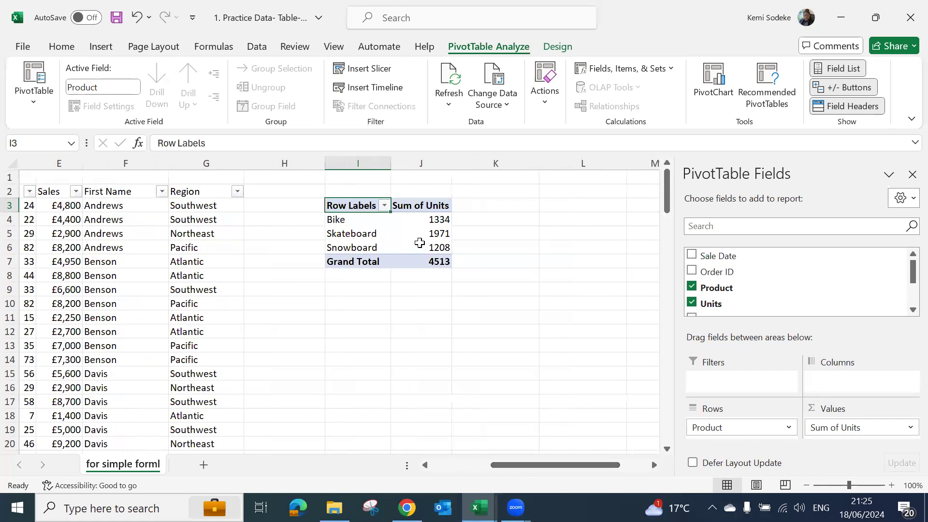
left_click(440, 233)
Add the Region field to the pivot table's columns.
scroll(907, 282, "down", 1)
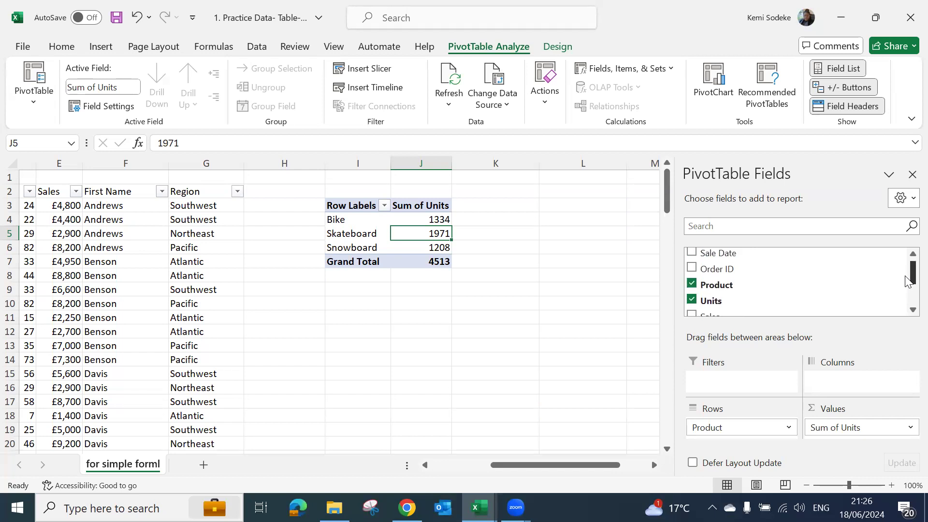
scroll(906, 281, "down", 1)
scroll(907, 281, "up", 2)
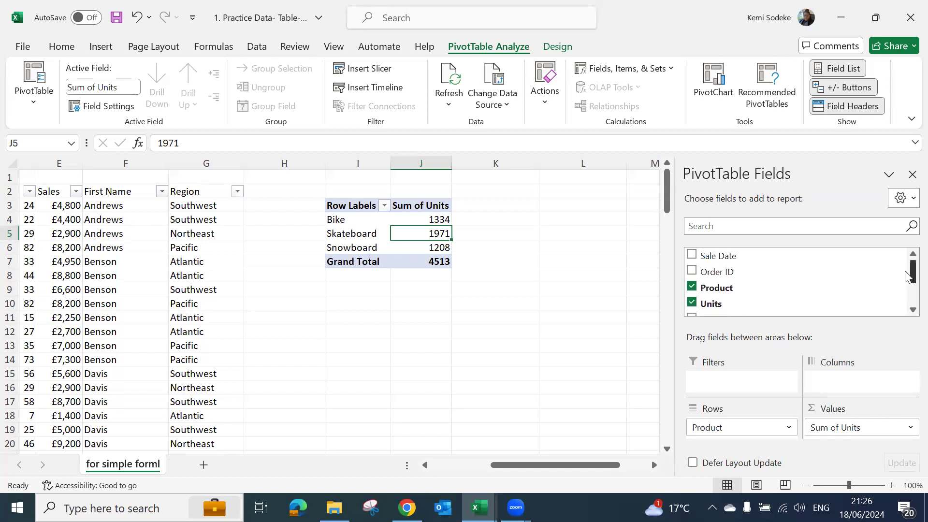
scroll(906, 264, "down", 3)
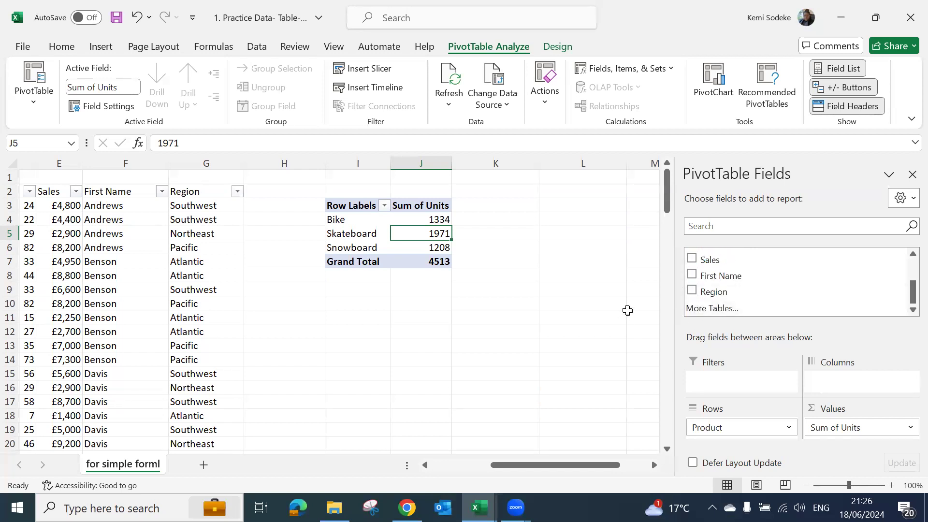
left_click_drag(714, 292, 739, 381)
left_click_drag(729, 381, 849, 380)
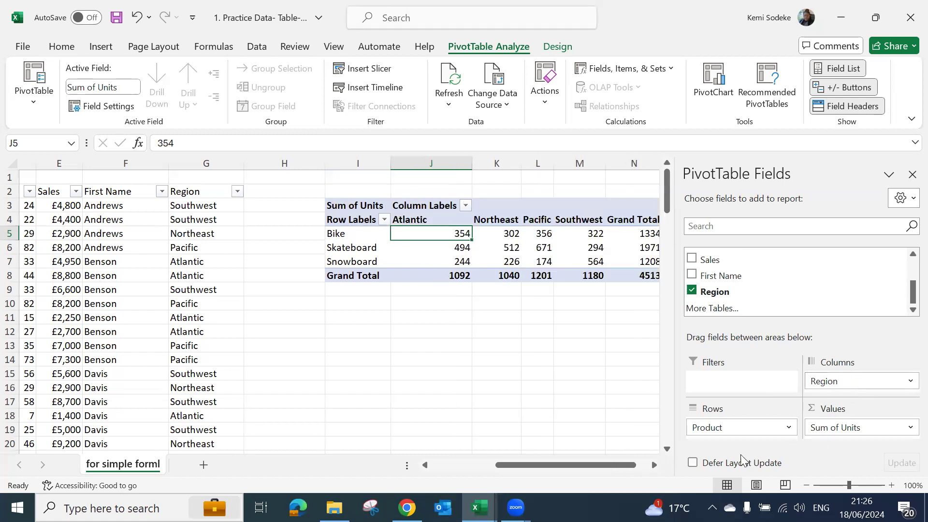
Sort the pivot table's products by their grand total of units in ascending order.
left_click(655, 465)
left_click(655, 466)
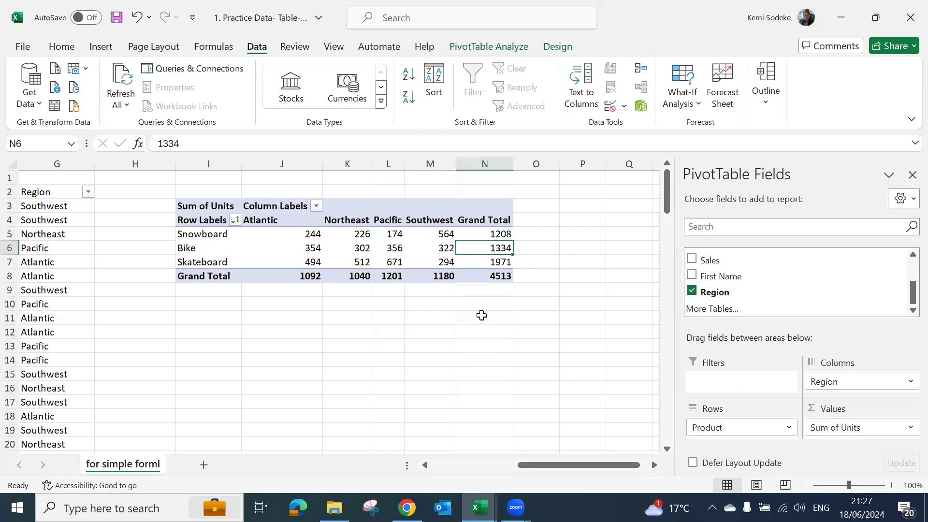
left_click(496, 236)
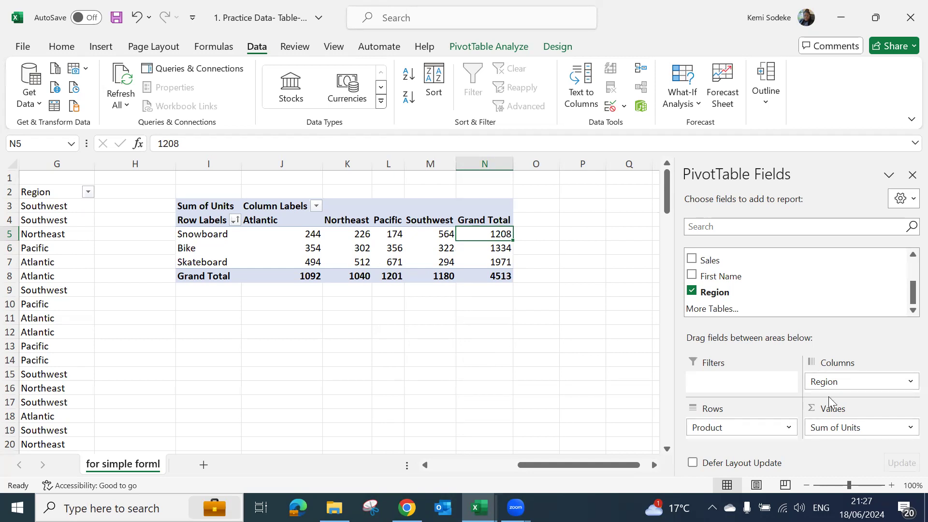
Move Region from the columns to the rows and nest it beneath Product.
left_click_drag(826, 382, 757, 424)
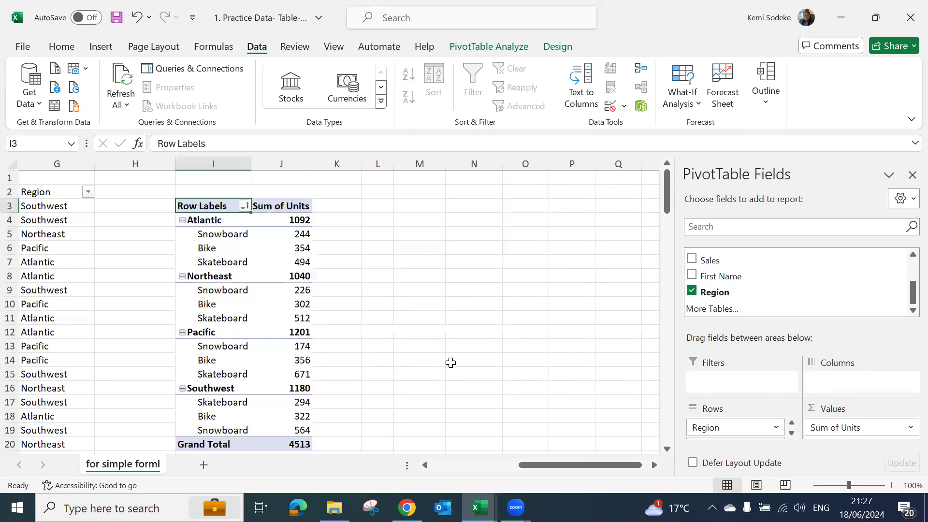
left_click(791, 433)
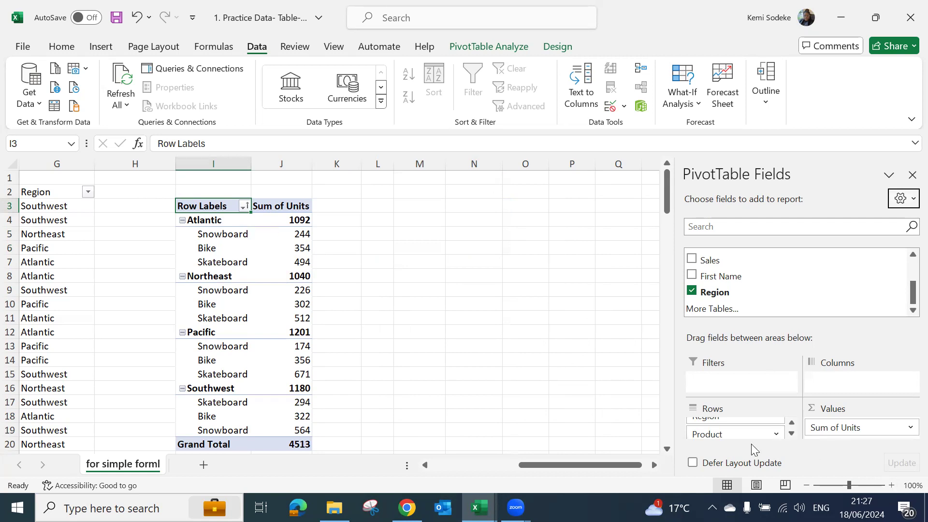
left_click_drag(734, 430, 728, 421)
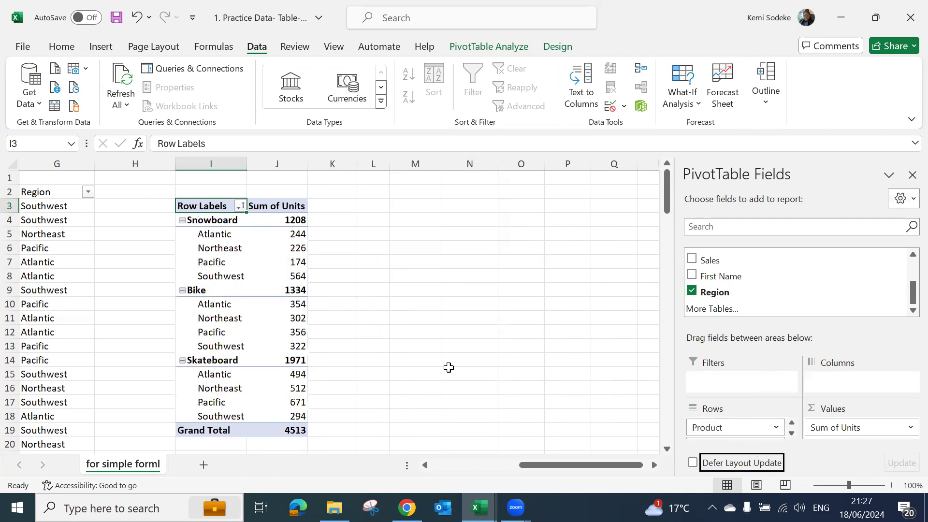
Switch the pivot table to the classic layout and sort the regions within each product by units, ascending.
left_click(257, 244)
right_click(248, 244)
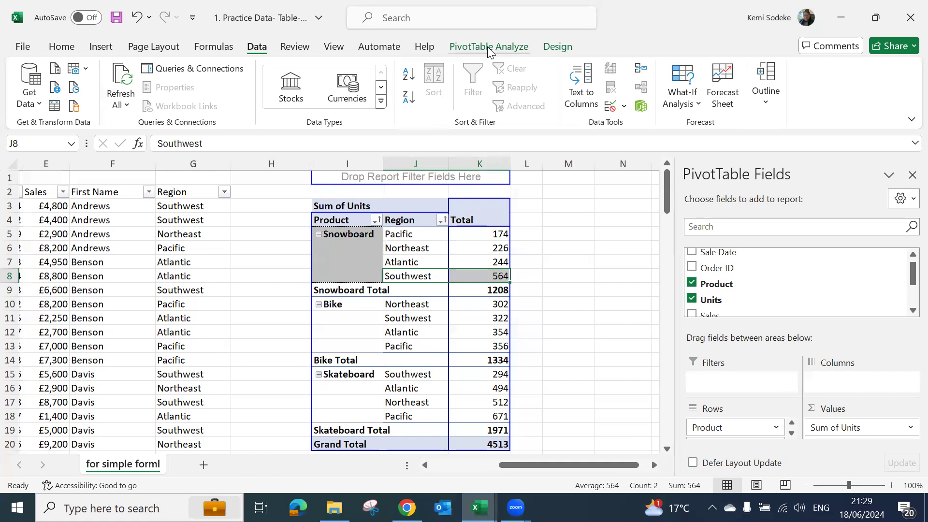
Insert a Product slicer and place it clear of the pivot table, over columns M to P.
left_click(487, 47)
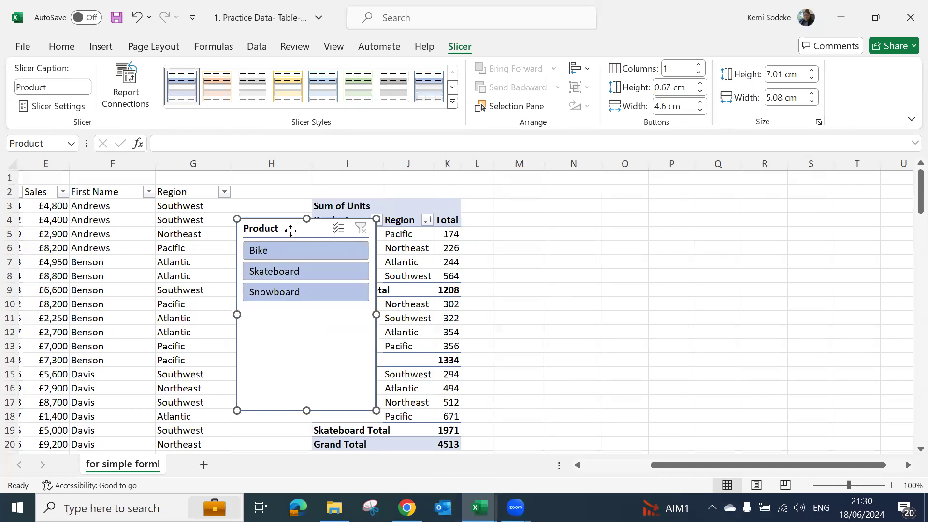
left_click_drag(292, 230, 595, 206)
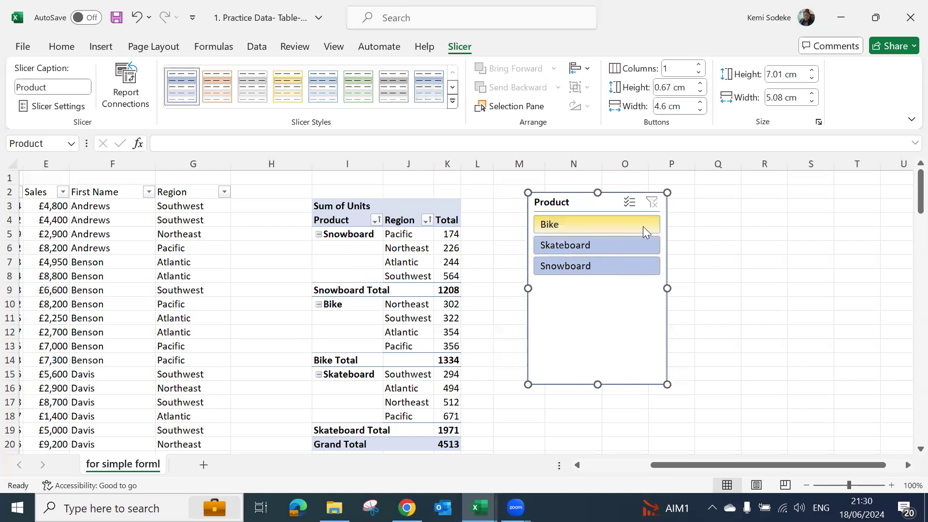
Filter the pivot table with the Product slicer to Bike only, and then to Skateboard and Snowboard together.
left_click(597, 228)
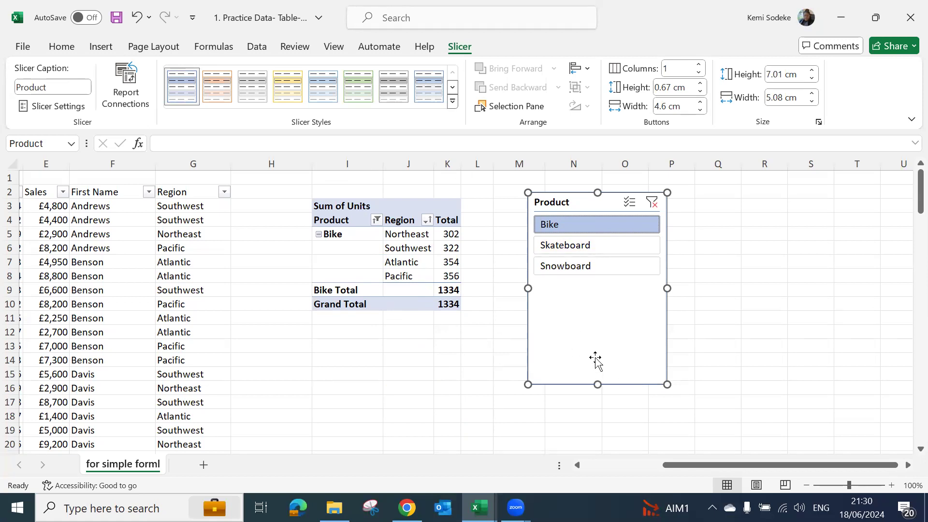
mouse_move(587, 201)
left_mouse_down()
mouse_move(602, 192)
mouse_move(576, 198)
left_mouse_up()
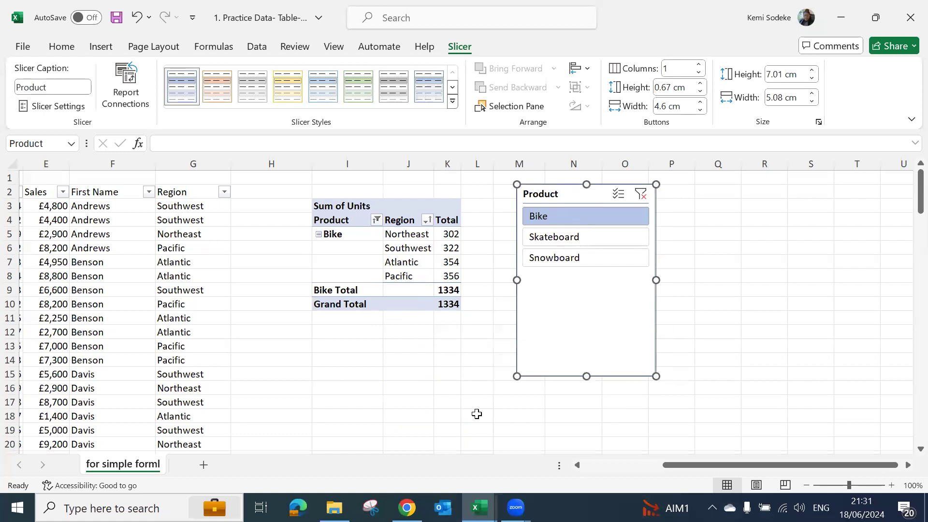
left_click(563, 241)
left_click(580, 258)
left_click(588, 235, "ctrl")
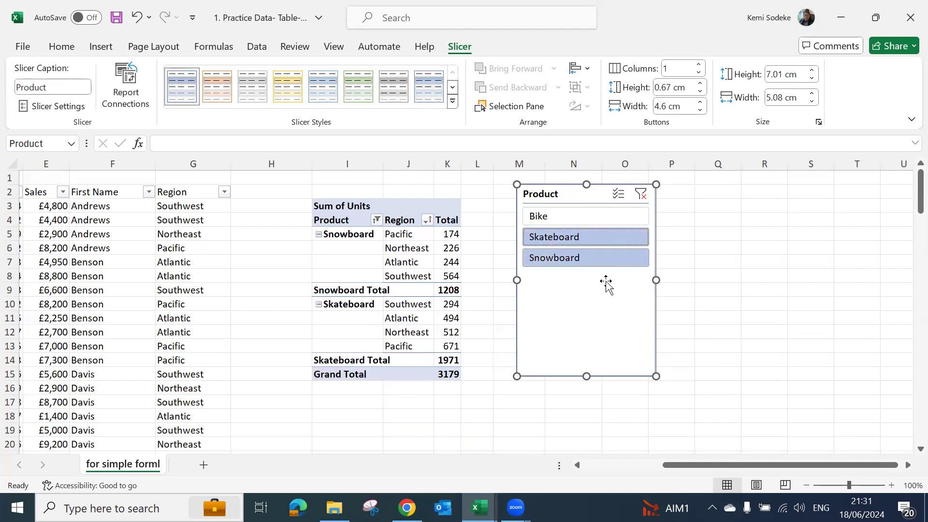
Filter the pivot table to Bike and Skateboard with the Product slicer.
left_click(580, 216)
left_click(612, 232)
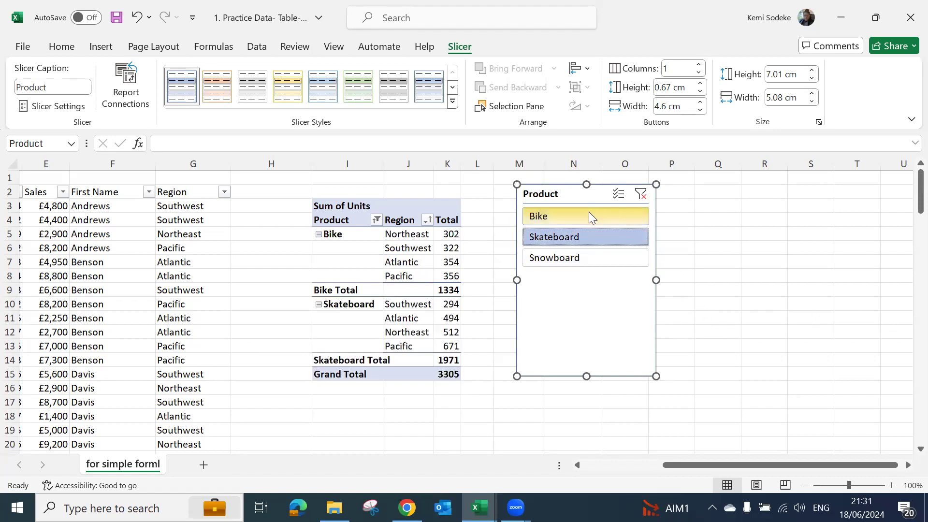
Remove Product from the pivot table's rows so only Region remains, and widen column J slightly.
left_click(409, 263)
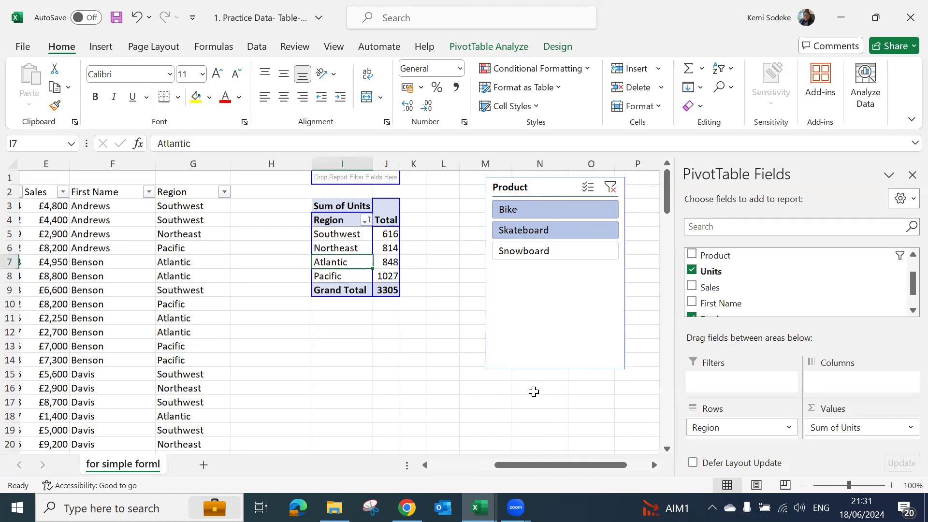
left_click_drag(400, 164, 413, 164)
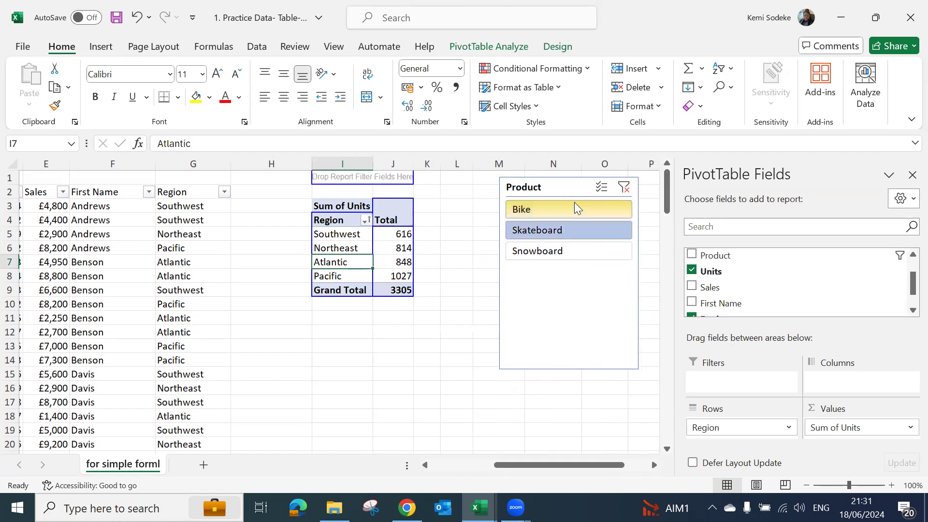
Close the PivotTable field list and move the Product slicer directly below the pivot table.
left_click(907, 177)
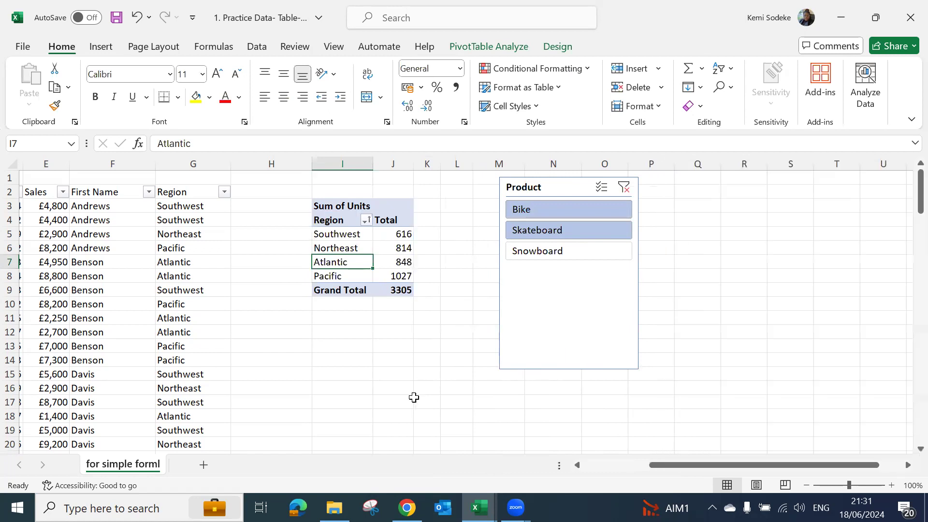
left_click(393, 207)
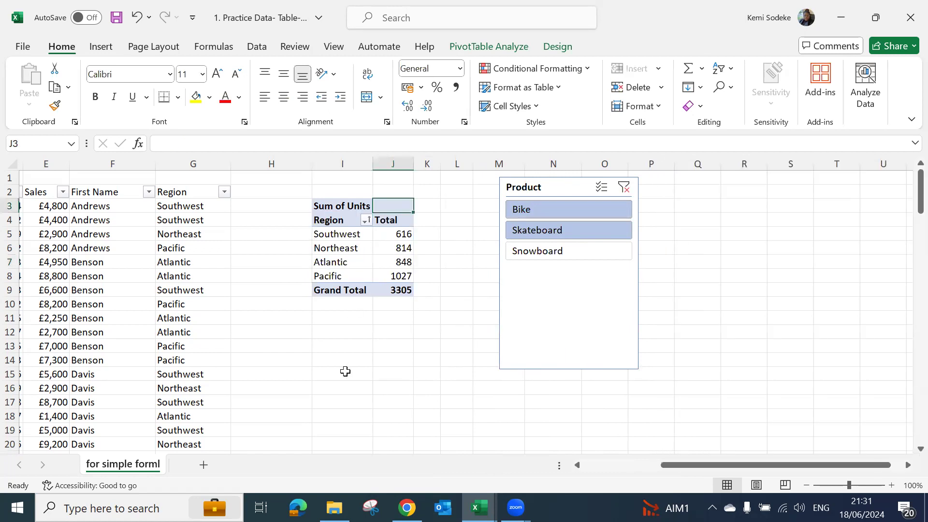
left_click(343, 262)
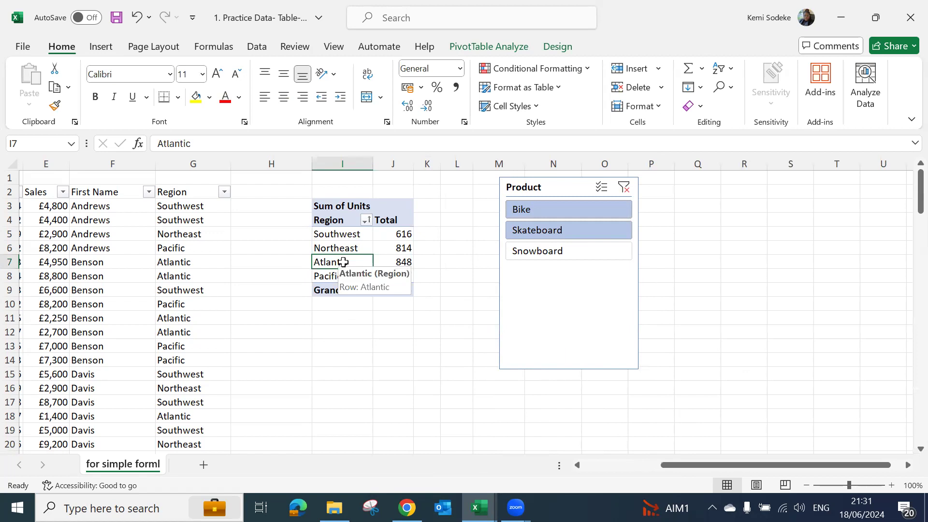
left_click_drag(556, 187, 358, 327)
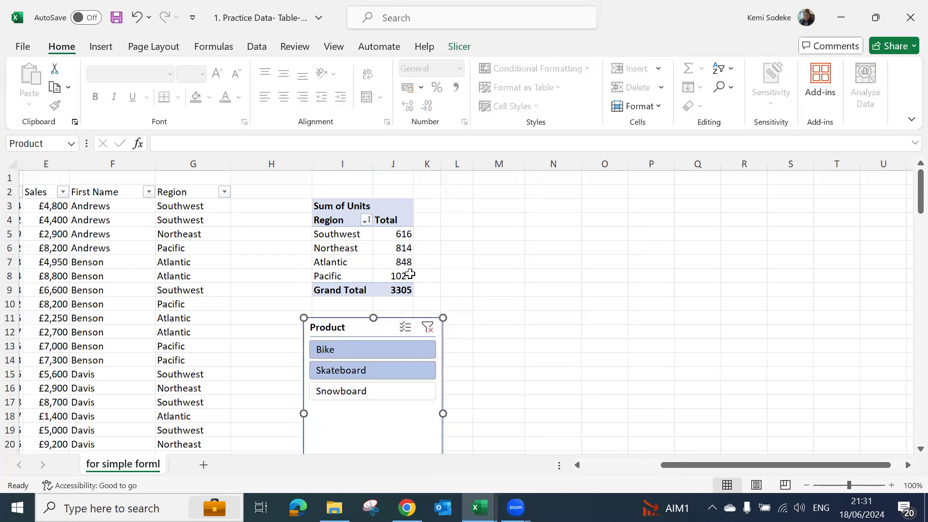
Insert a Clustered Column PivotChart from the Region pivot table.
left_click(353, 236)
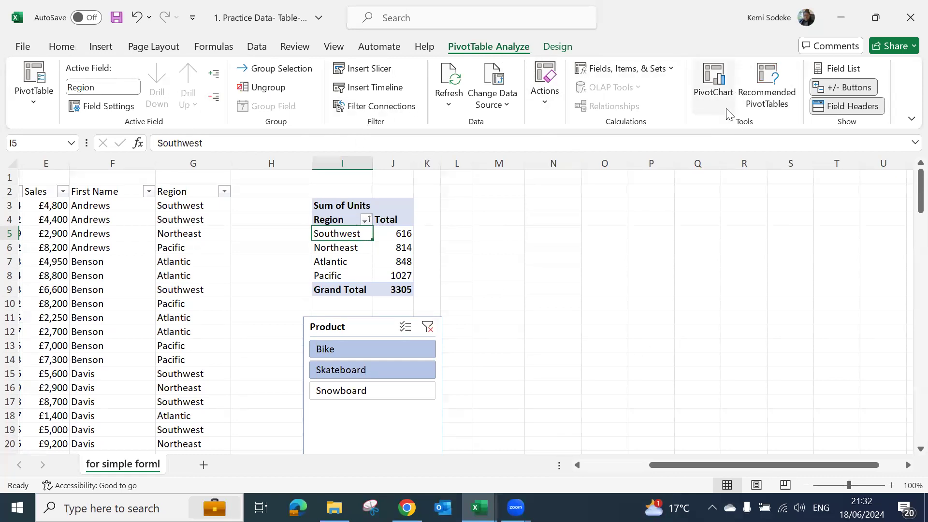
left_click(713, 82)
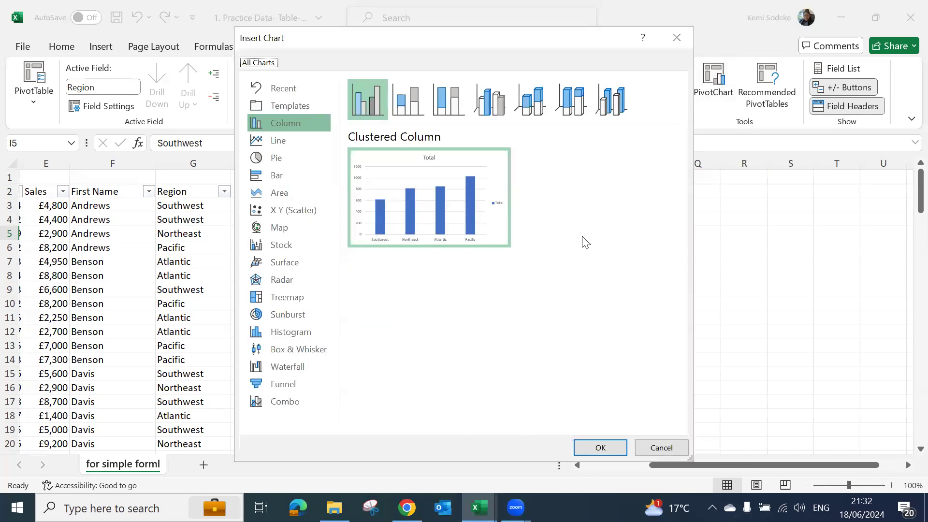
left_click_drag(469, 38, 667, 101)
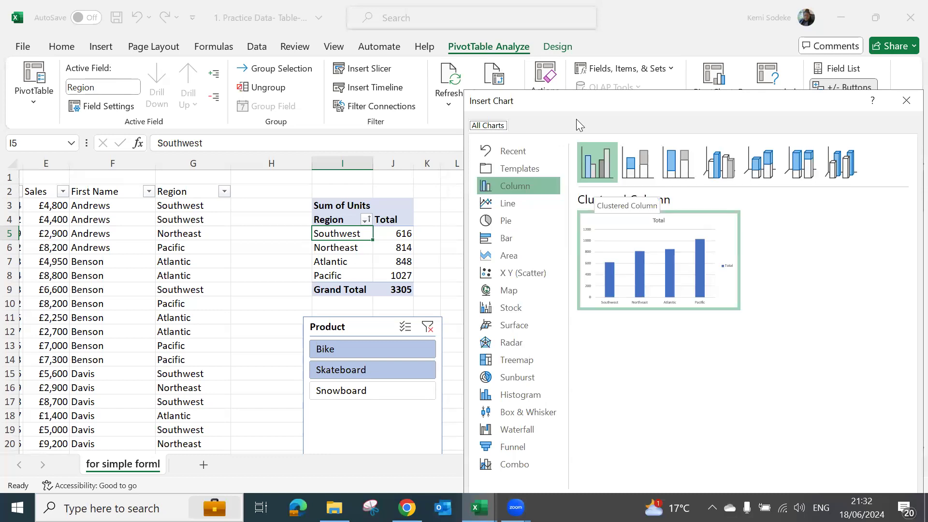
left_click(598, 159)
mouse_move(648, 250)
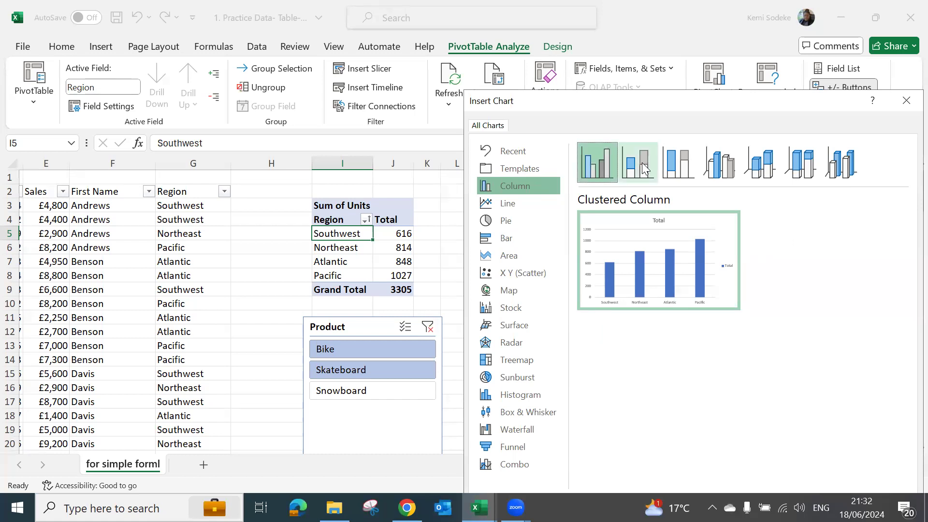
mouse_move(612, 231)
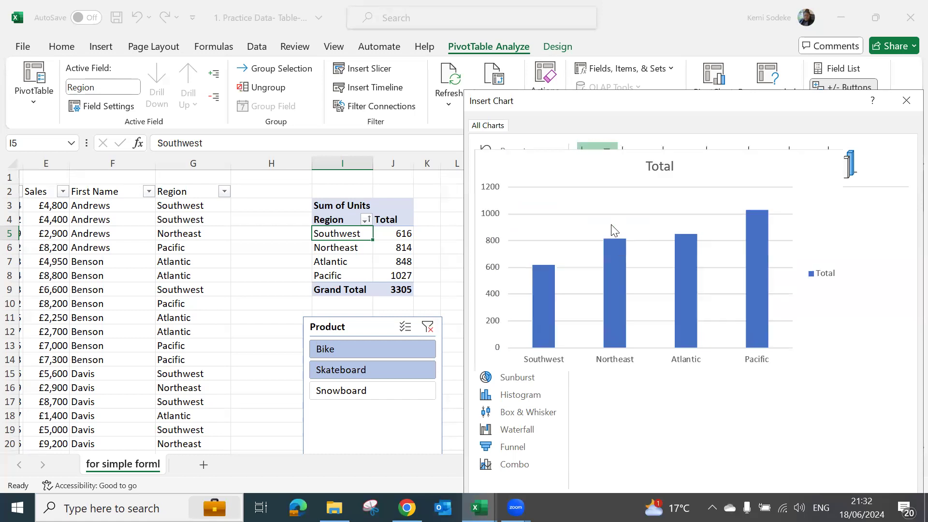
left_click_drag(699, 99, 627, 53)
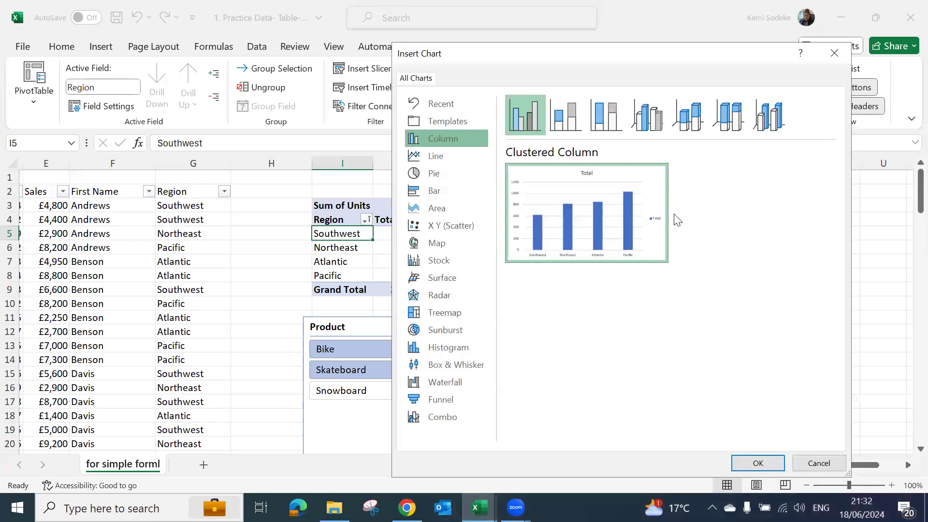
left_click(758, 464)
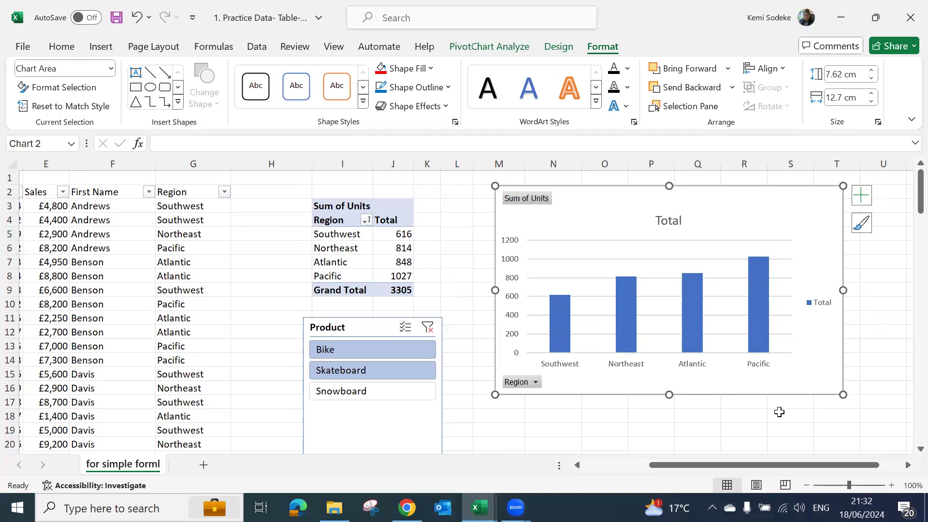
Nudge the Product slicer and the chart slightly, filtering by Snowboard only and finally by Skateboard only.
left_click(376, 394)
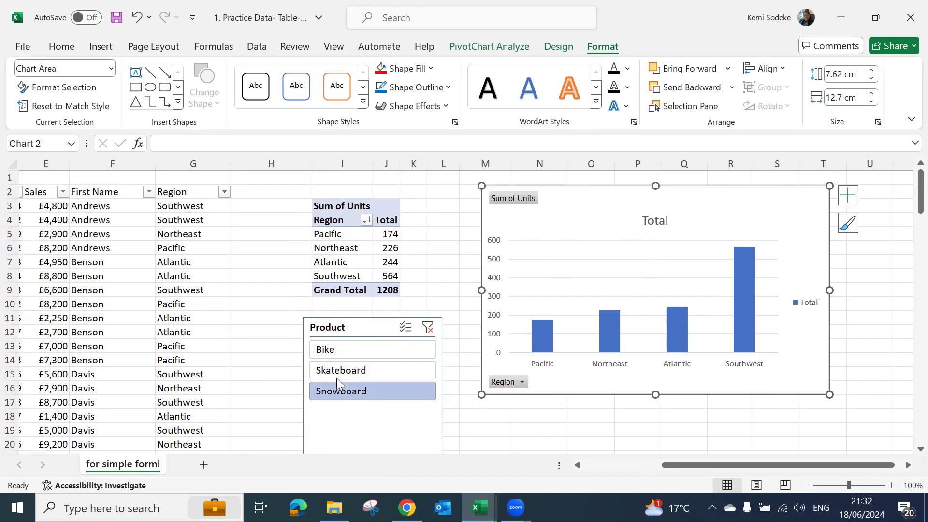
left_click_drag(352, 330, 340, 322)
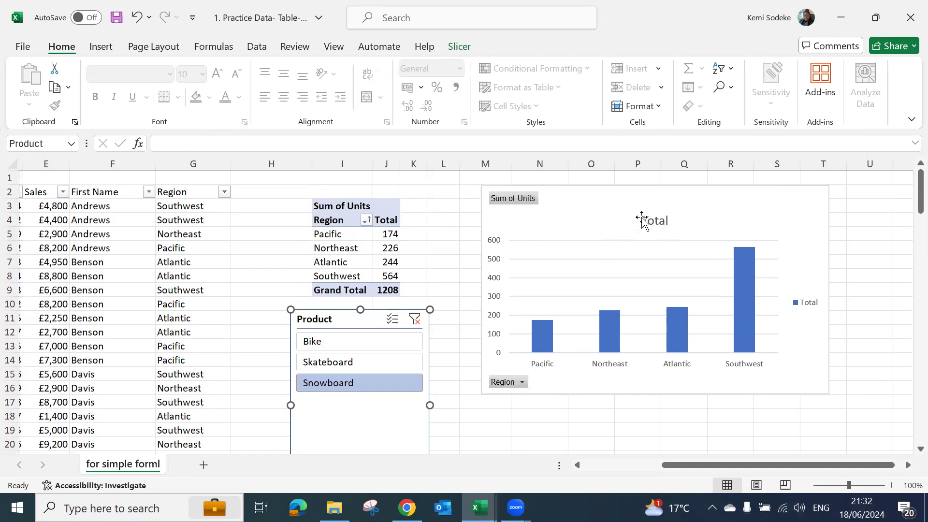
left_click_drag(698, 207, 700, 201)
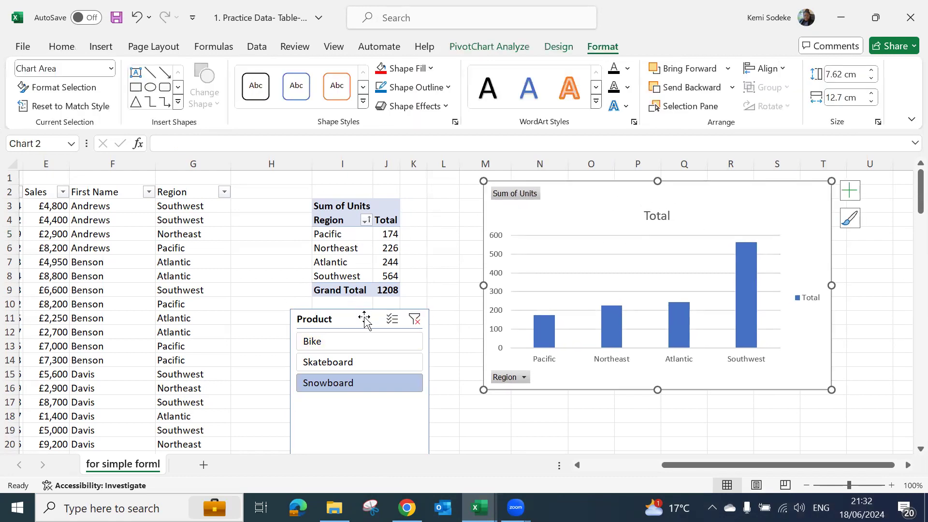
left_click(360, 362)
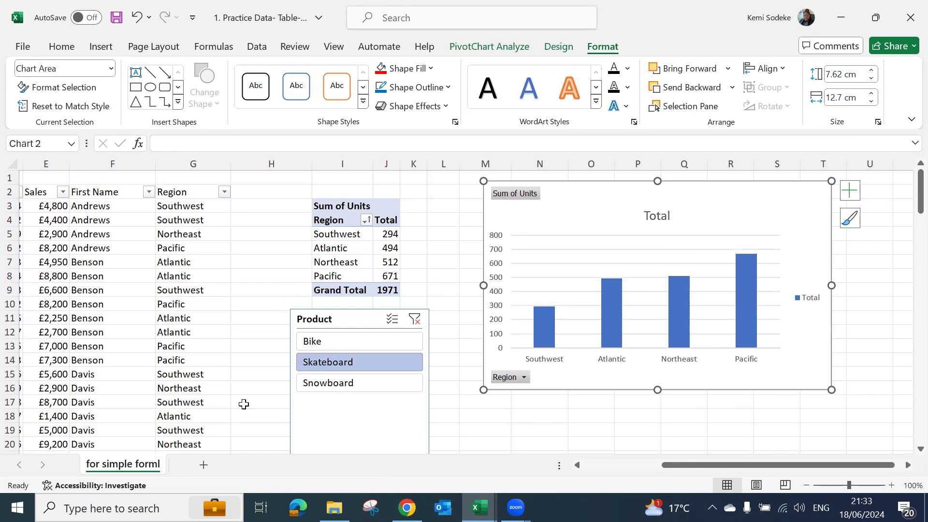
Review the source data alongside the pivot table, the Product slicer and the PivotChart.
left_click_drag(683, 464, 652, 465)
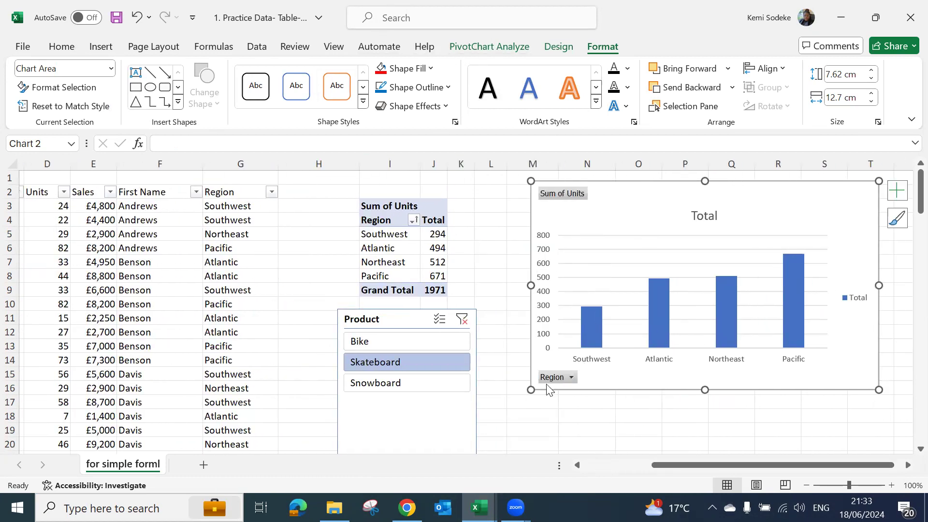
left_click(309, 276)
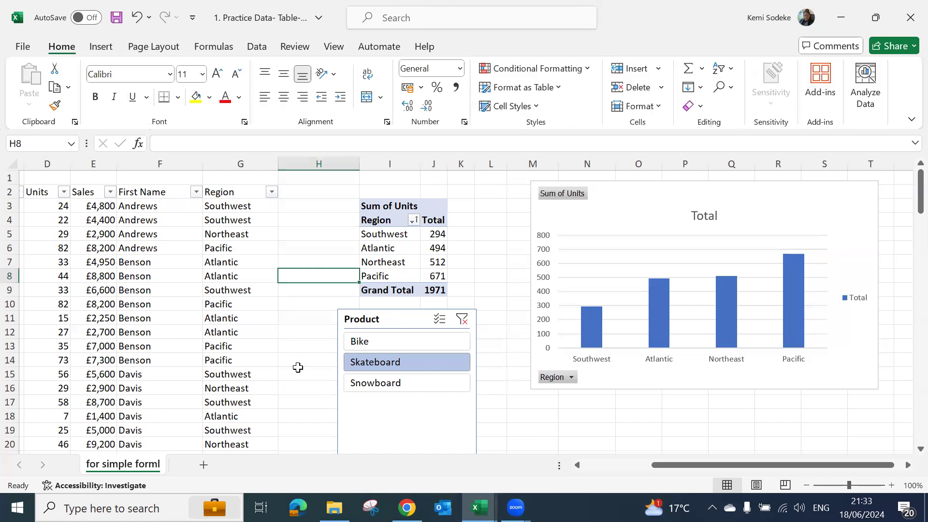
scroll(310, 347, "down", 3)
scroll(311, 348, "up", 3)
left_click(490, 262)
scroll(414, 305, "down", 2)
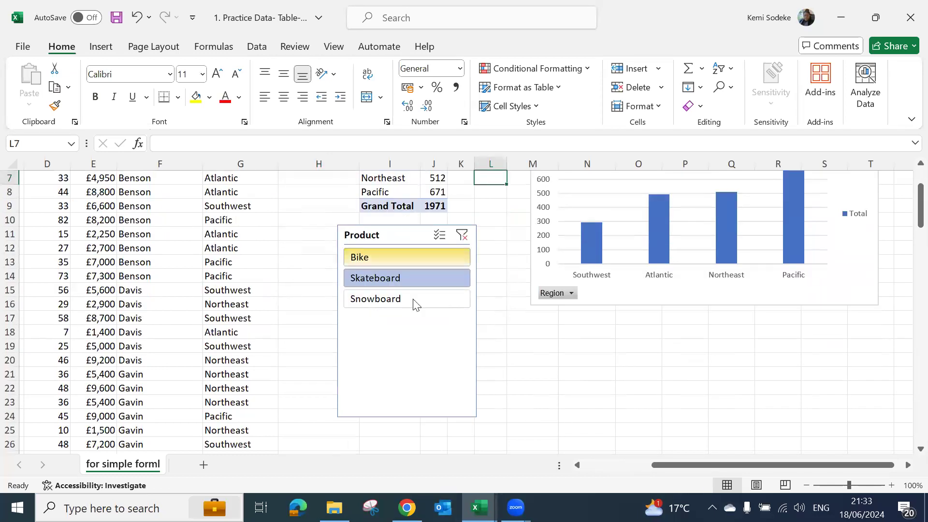
scroll(265, 319, "up", 2)
scroll(529, 402, "right", 1)
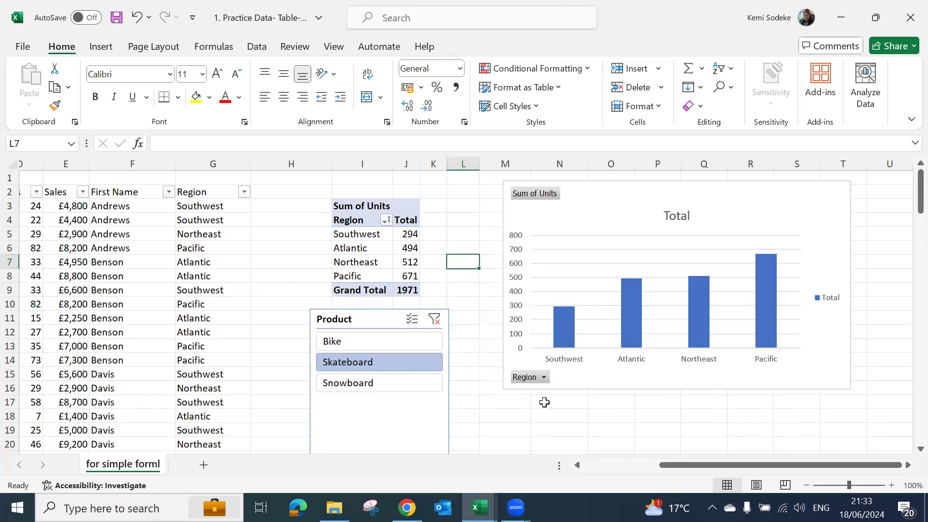
left_click_drag(692, 468, 623, 467)
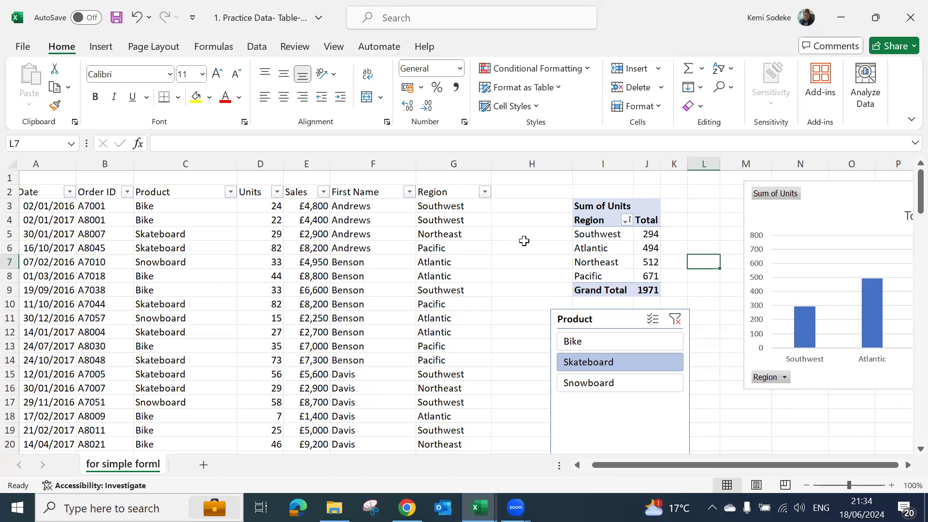
scroll(524, 240, "left", 1)
left_click(540, 262)
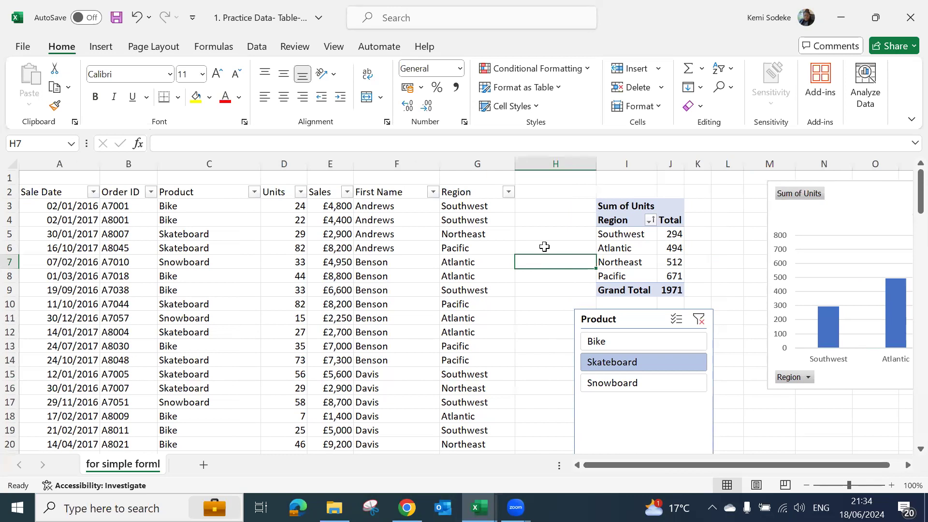
left_click(548, 193)
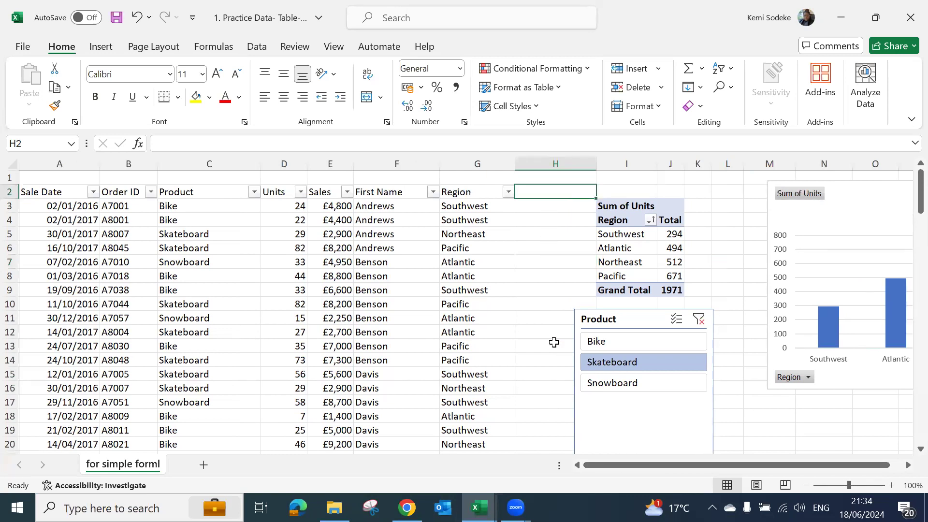
left_click_drag(723, 464, 742, 465)
left_click(485, 304)
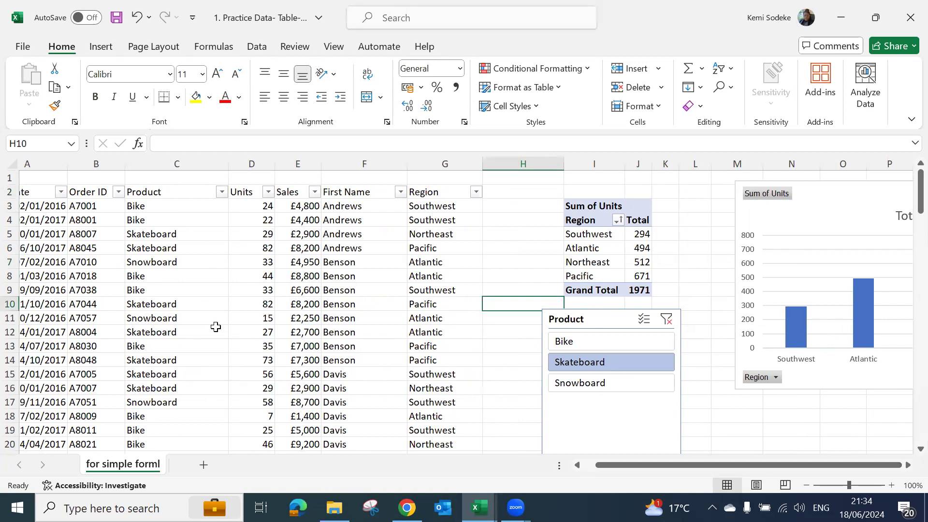
mouse_move(478, 508)
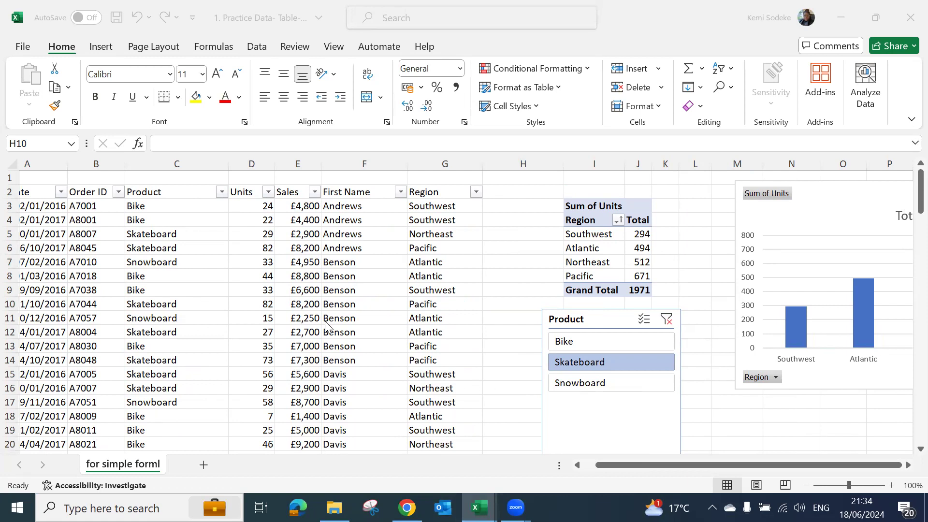
left_click(519, 248)
Copy the whole Region pivot table and paste it at V2 and again at V11.
mouse_move(638, 466)
left_mouse_down()
mouse_move(626, 467)
mouse_move(646, 465)
left_mouse_up()
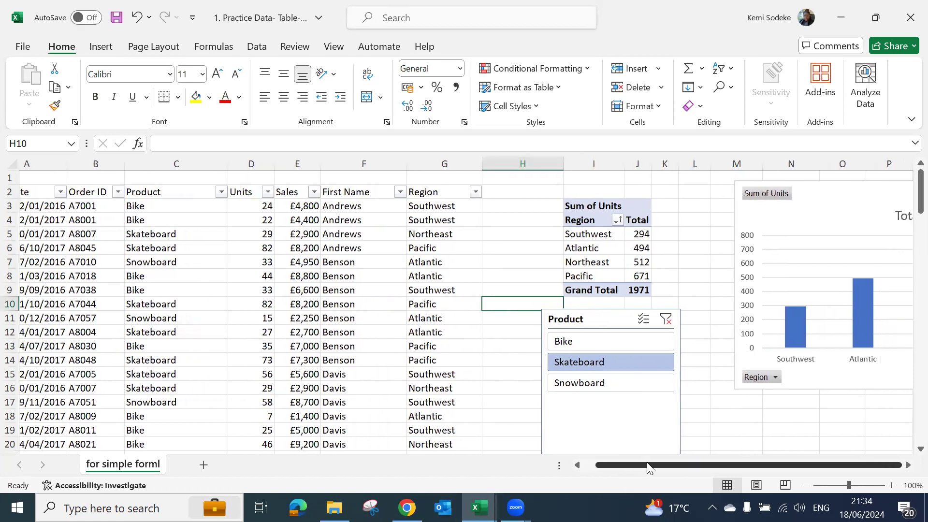
left_click(908, 465)
left_click(907, 465)
left_click(907, 465)
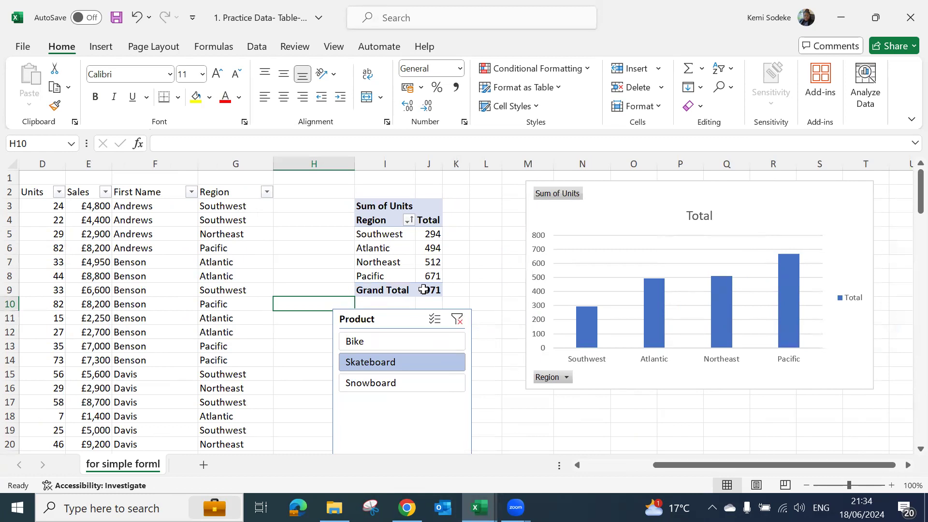
left_click_drag(429, 289, 367, 205)
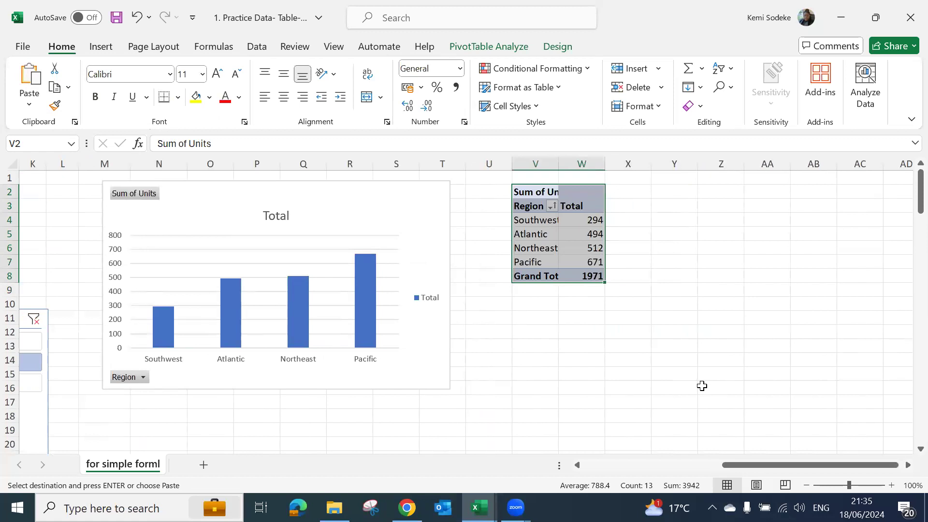
left_click(534, 320)
key("ctrl+v")
Show the PivotTable field list for the copies and move the lower copy down to start at V14.
left_click(492, 48)
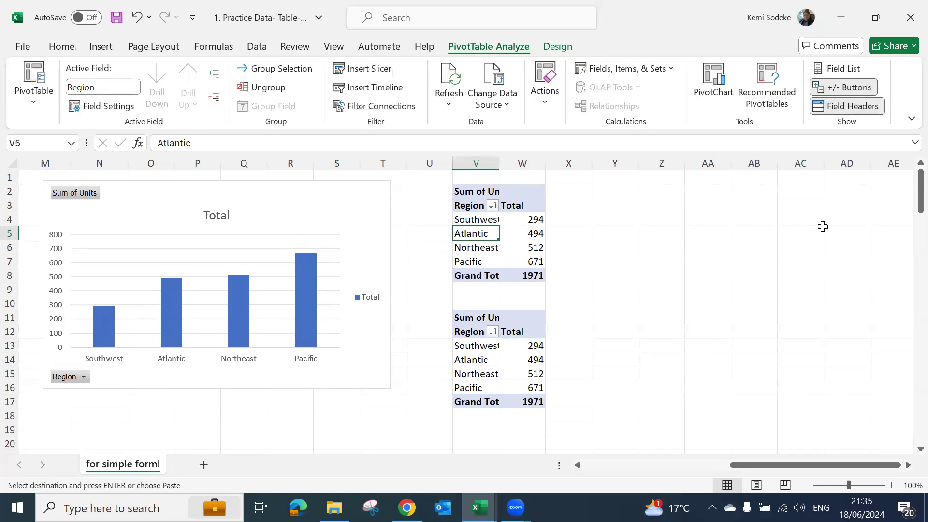
left_click(843, 70)
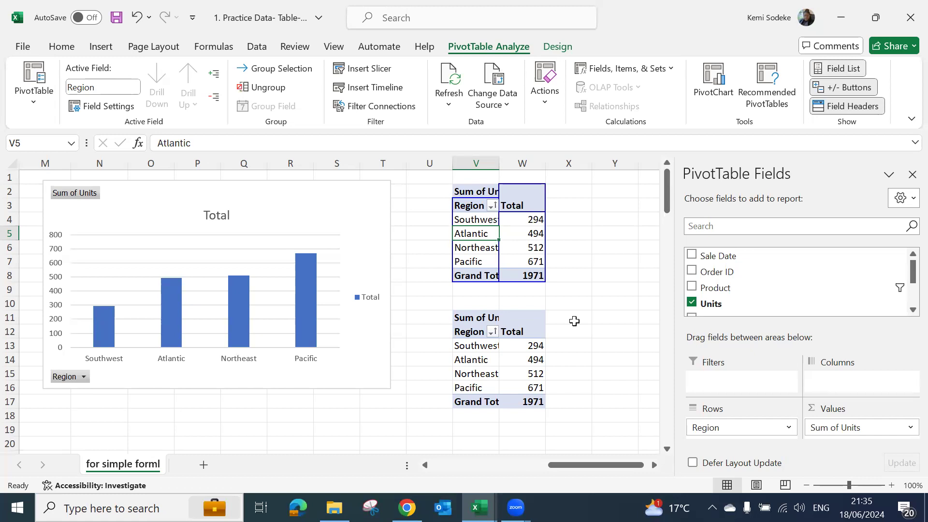
left_click(574, 321)
left_click(478, 322)
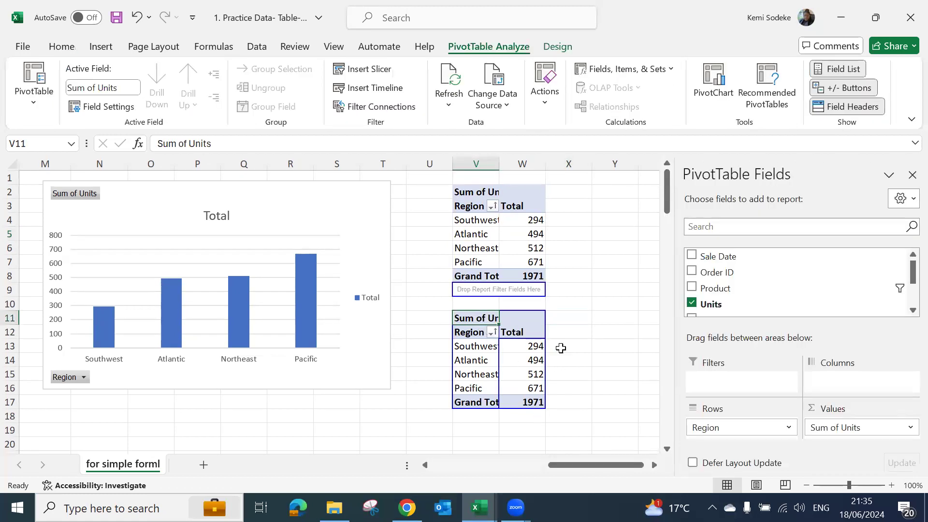
left_click(582, 358)
left_click(537, 414)
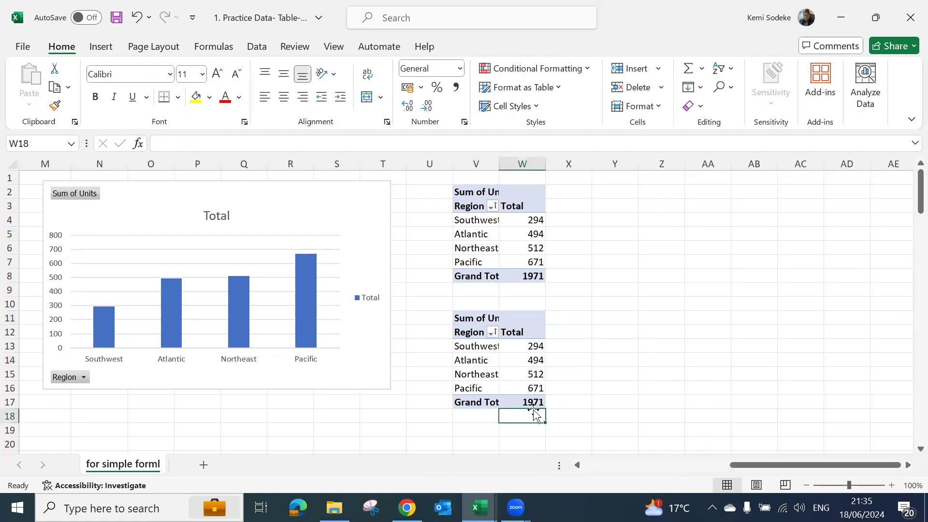
left_click_drag(534, 402, 476, 319)
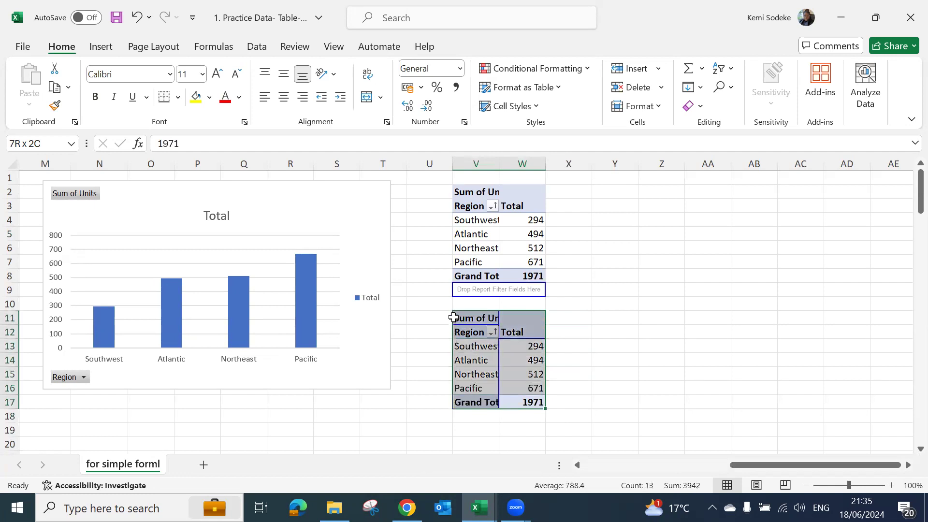
left_click_drag(483, 410, 483, 452)
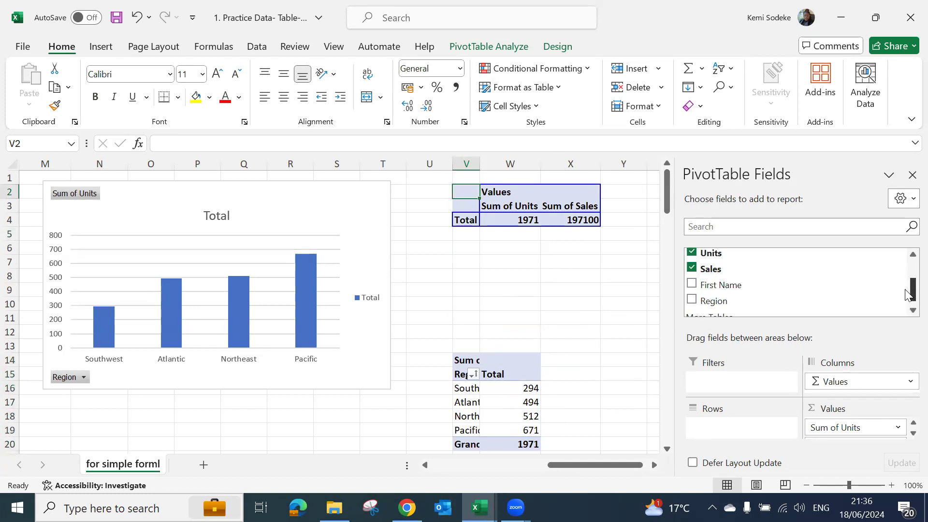
Change the pivot table at V2 to show Sum of Sales by Product, without Region and Units.
scroll(906, 280, "up", 3)
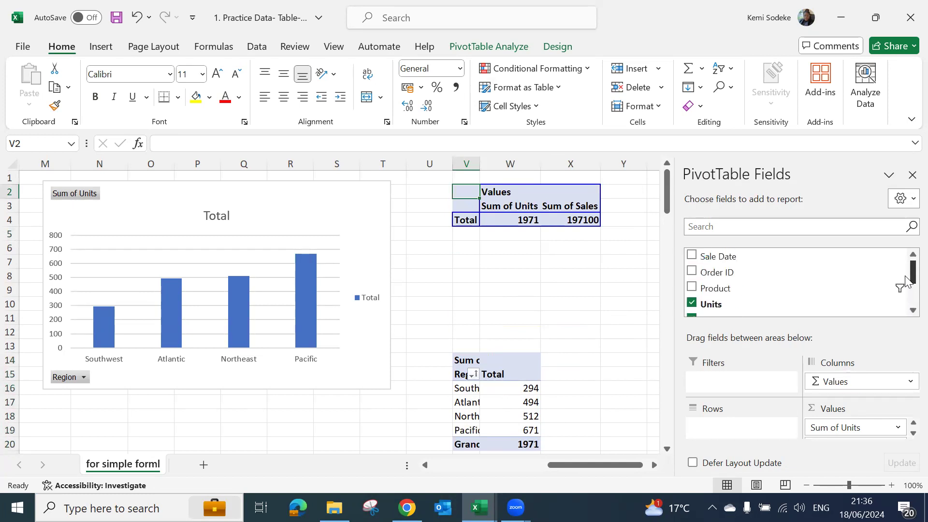
left_click(692, 304)
left_click(693, 287)
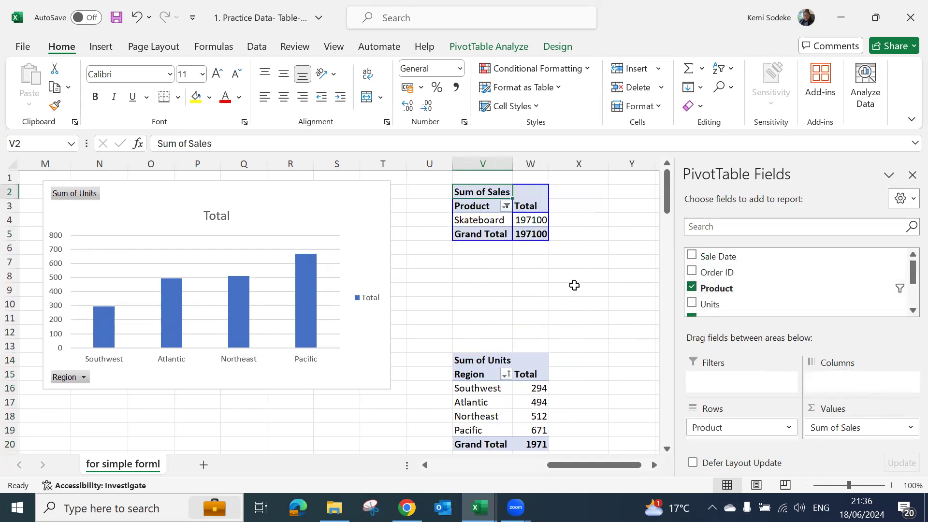
Add Snowboard and Bike to the Skateboard selection in the Product slicer.
left_click(478, 220)
left_click_drag(610, 465, 548, 472)
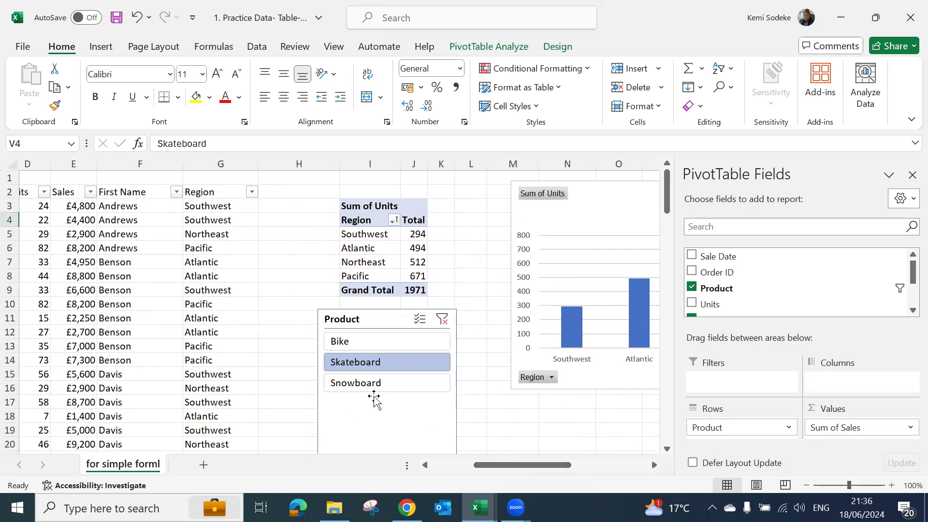
left_click(393, 386, "ctrl")
left_click(408, 345, "ctrl")
Widen column W, which holds the Total values of the copied pivot tables.
left_click_drag(529, 462, 655, 457)
left_click(615, 225)
left_click_drag(552, 163, 593, 163)
left_click(611, 265)
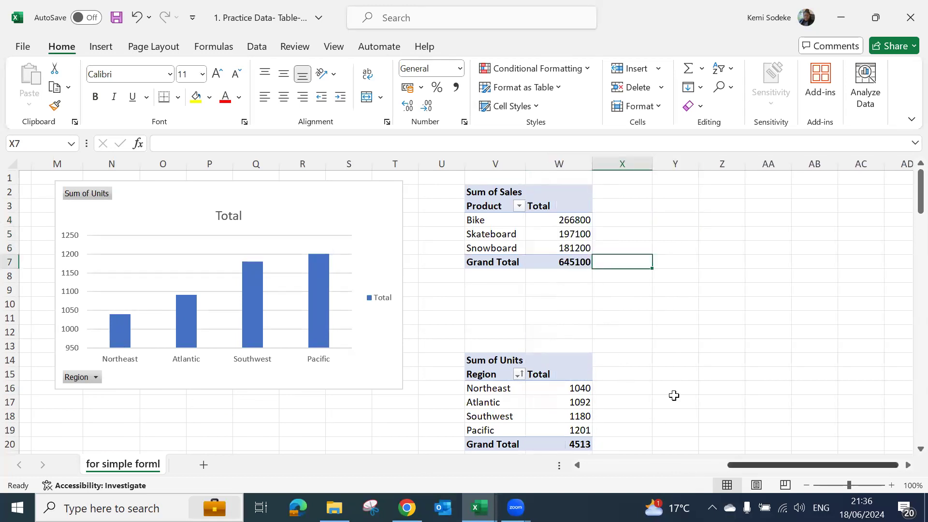
Delete the Product slicer below the Sum of Units pivot table at I3.
left_click_drag(597, 463, 585, 462)
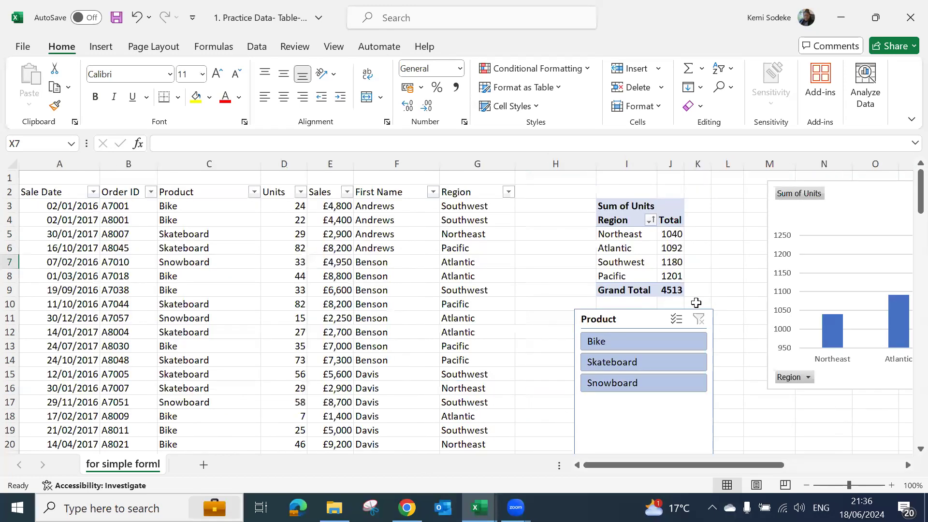
left_click(636, 317)
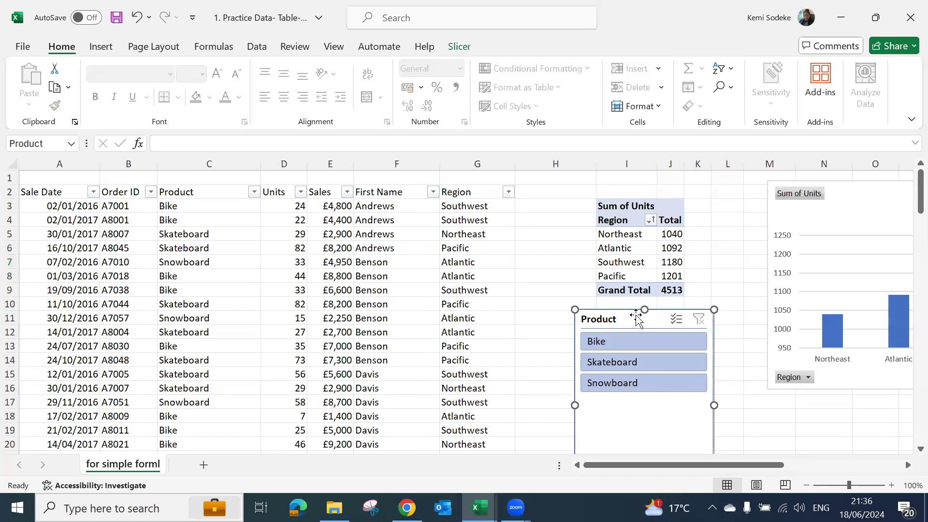
key("Delete")
left_click_drag(722, 463, 906, 471)
left_click_drag(739, 388, 739, 430)
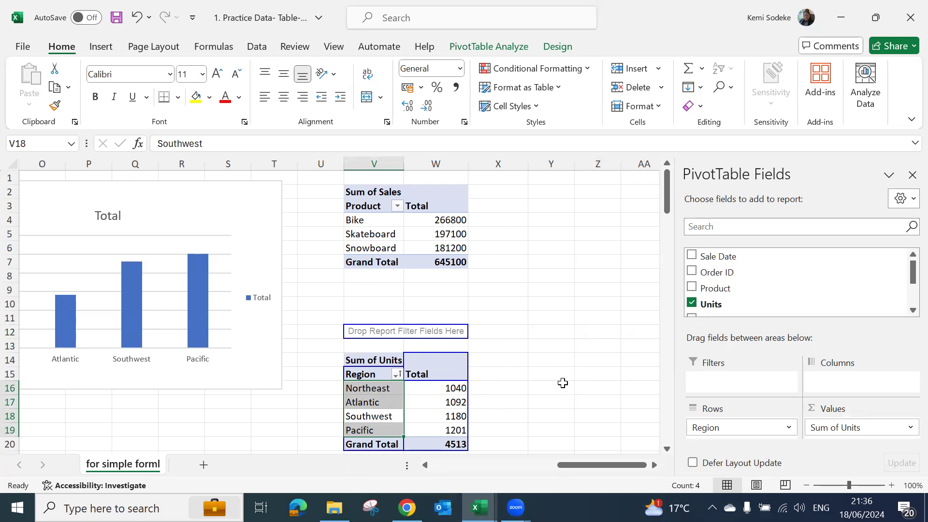
left_click(426, 333)
left_click(424, 409)
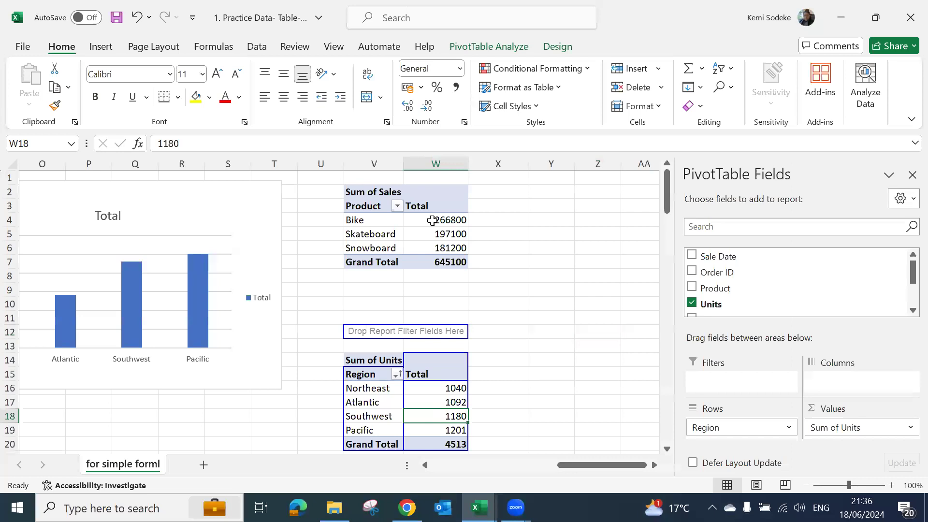
left_click_drag(426, 220, 440, 247)
left_click(531, 289)
Try to edit the Bike total in cell W4 of the Sum of Sales pivot table directly.
left_click(422, 218)
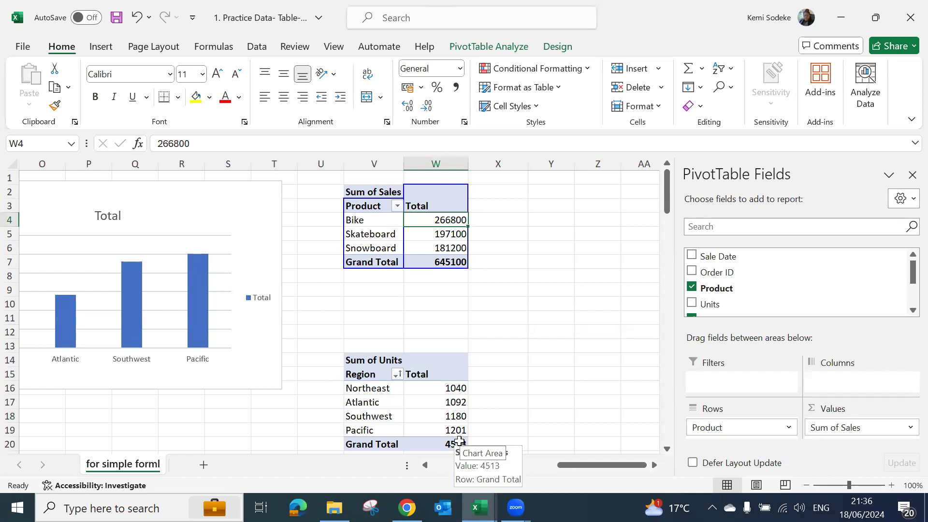
left_click(207, 141)
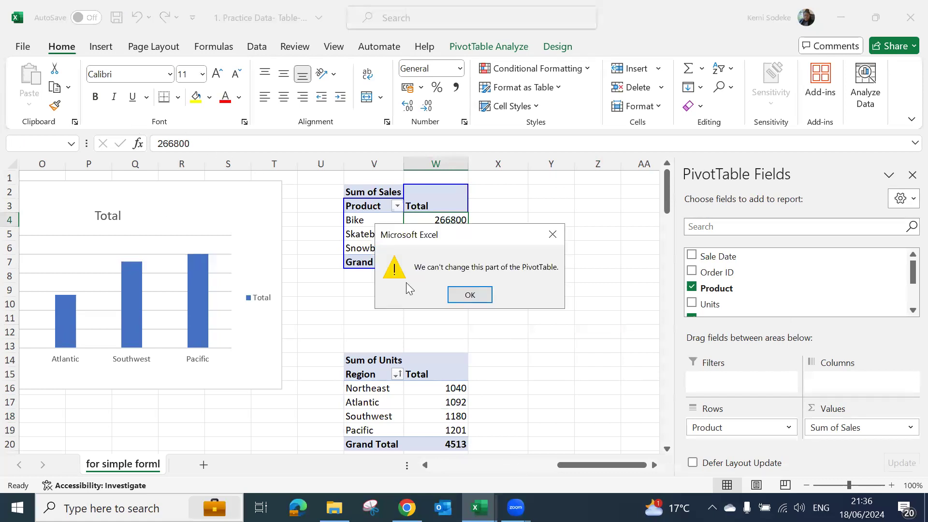
left_click(476, 301)
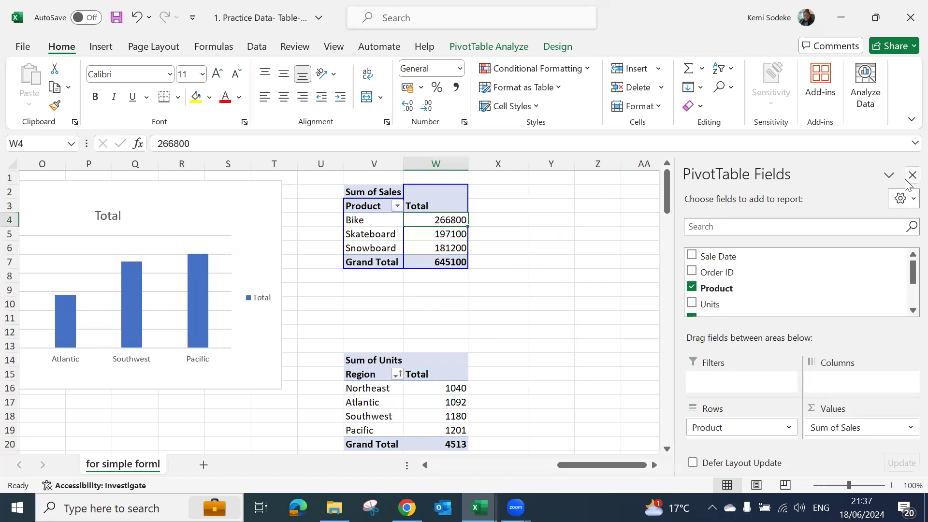
left_click(531, 298)
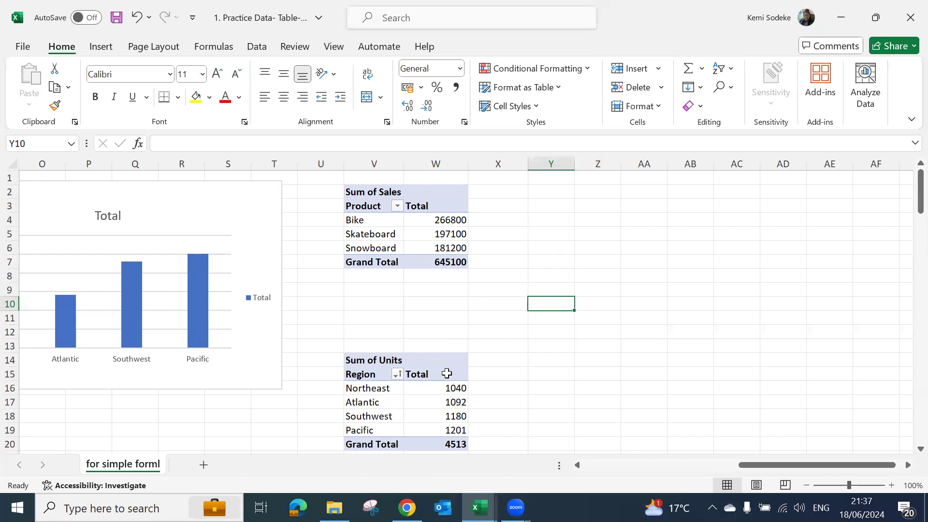
left_click(378, 219)
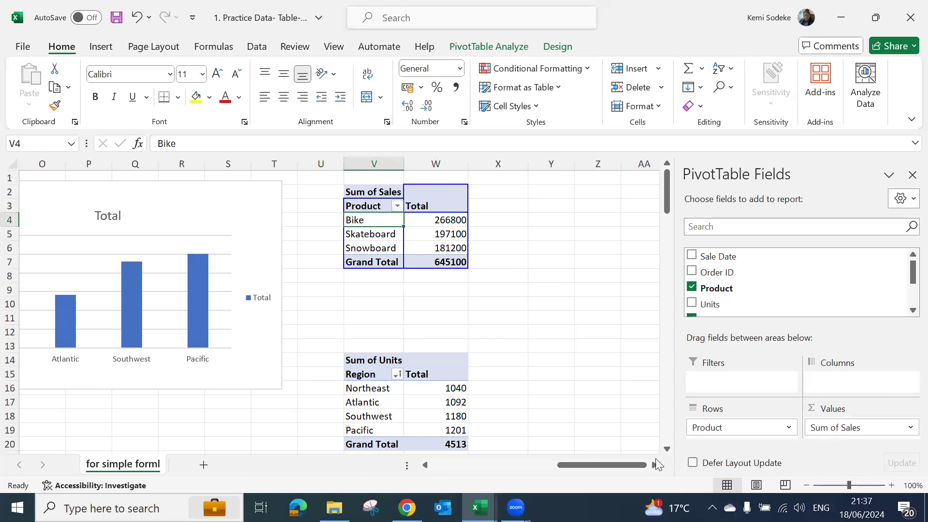
left_click_drag(610, 466, 628, 484)
left_click(573, 319)
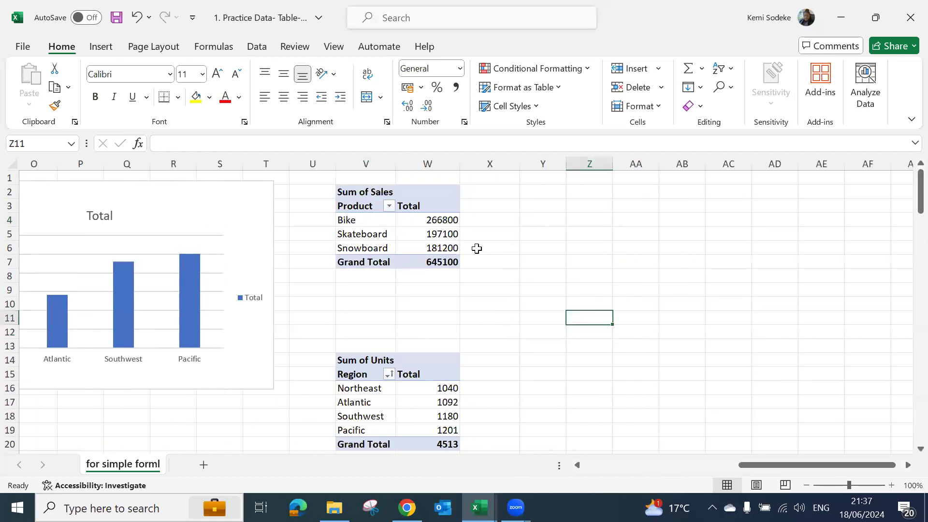
left_click(436, 217)
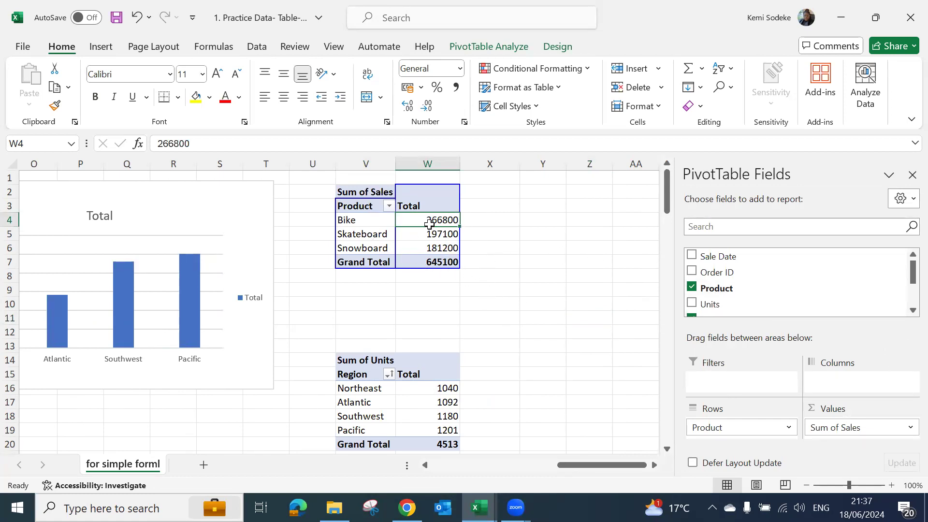
left_click(486, 219)
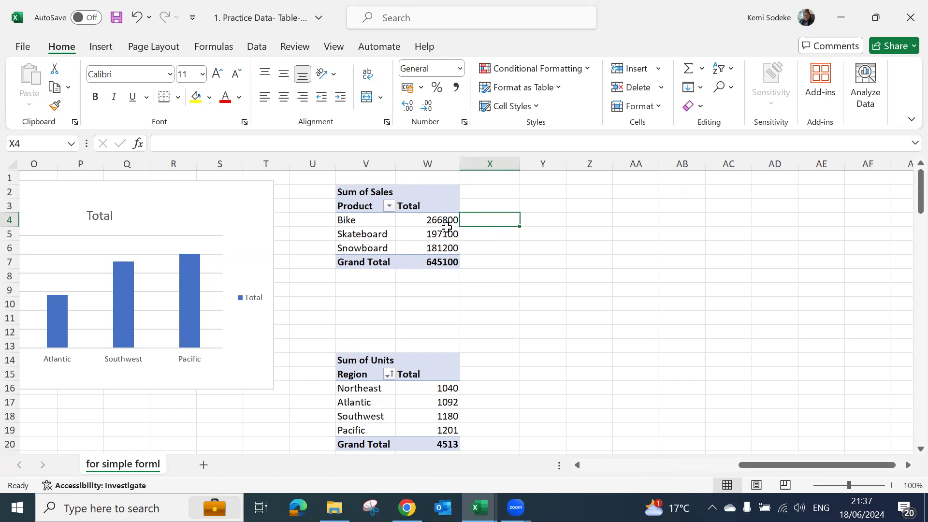
mouse_move(414, 266)
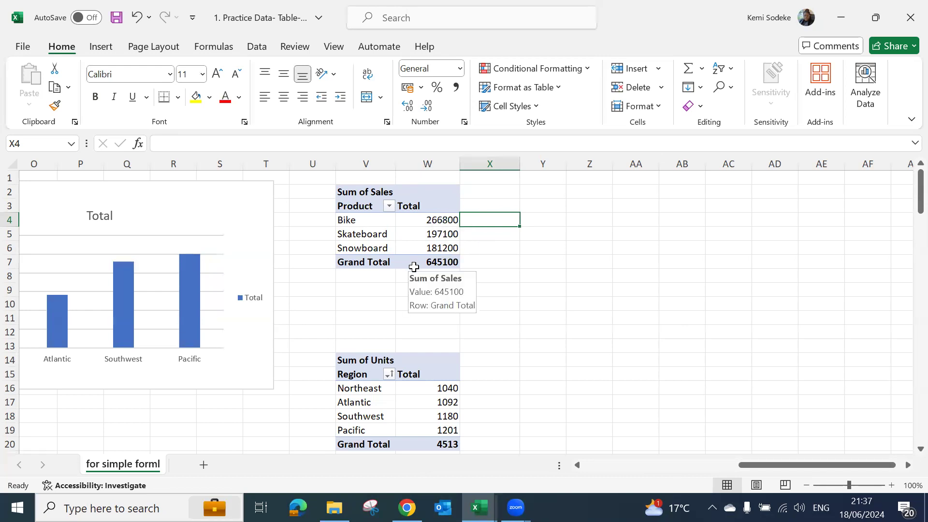
Enter =W4/GETPIVOTDATA("Sales",$V$2) in cell Y4 to calculate Bike's share of the sales grand total.
left_click(523, 226)
type("=")
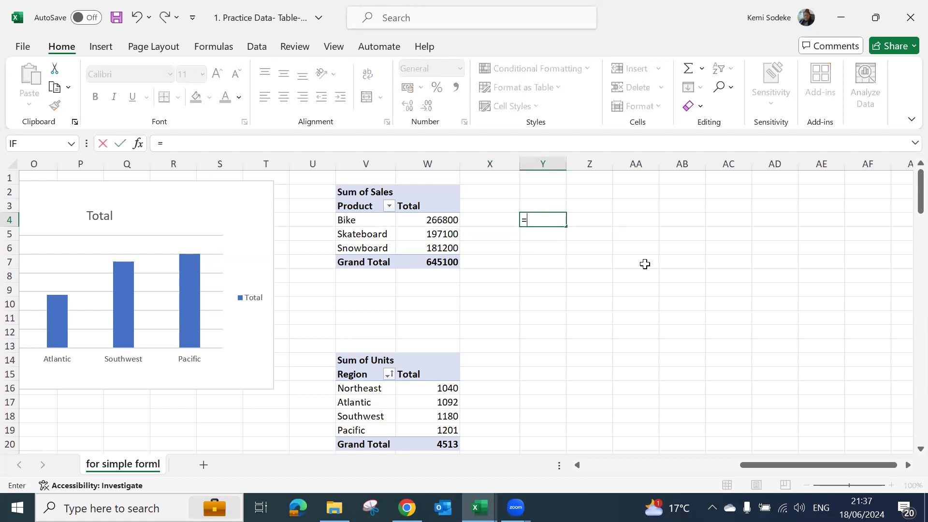
left_click(431, 220)
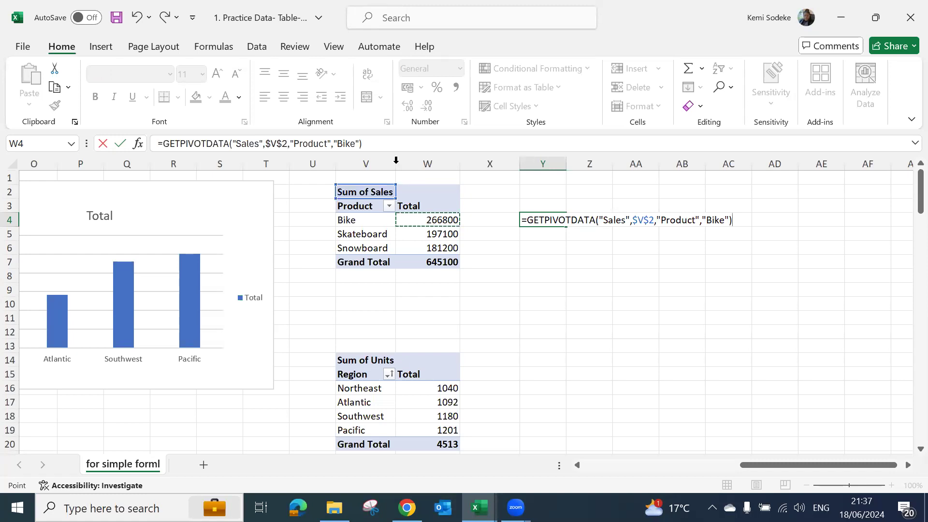
left_click_drag(364, 144, 161, 133)
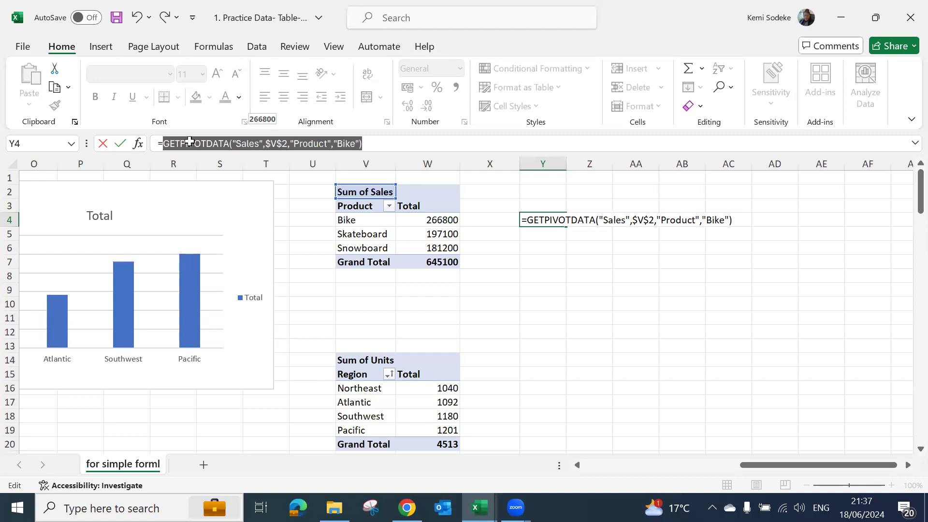
type("W4/")
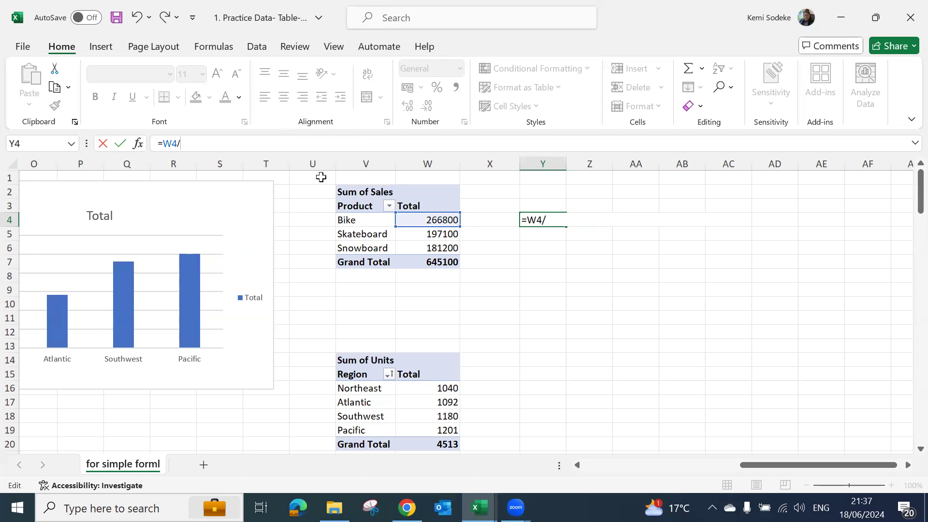
left_click(431, 259)
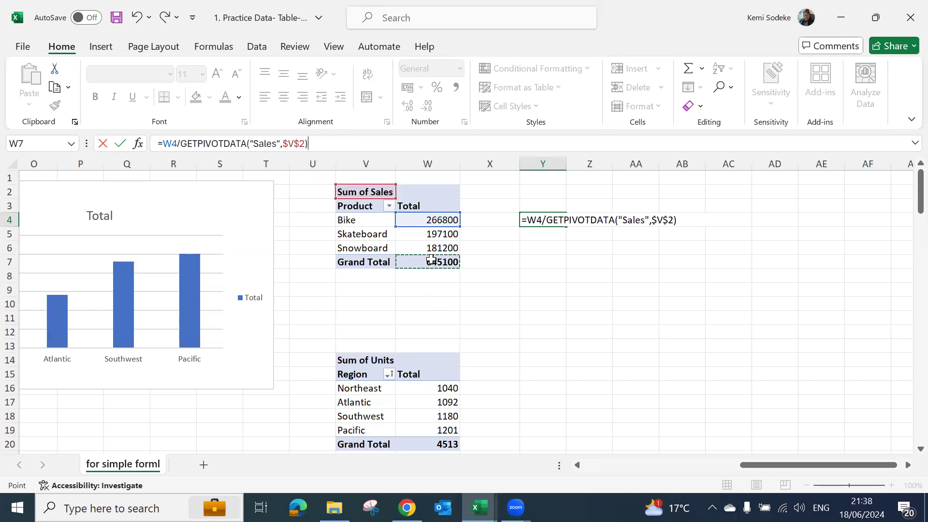
key("Return")
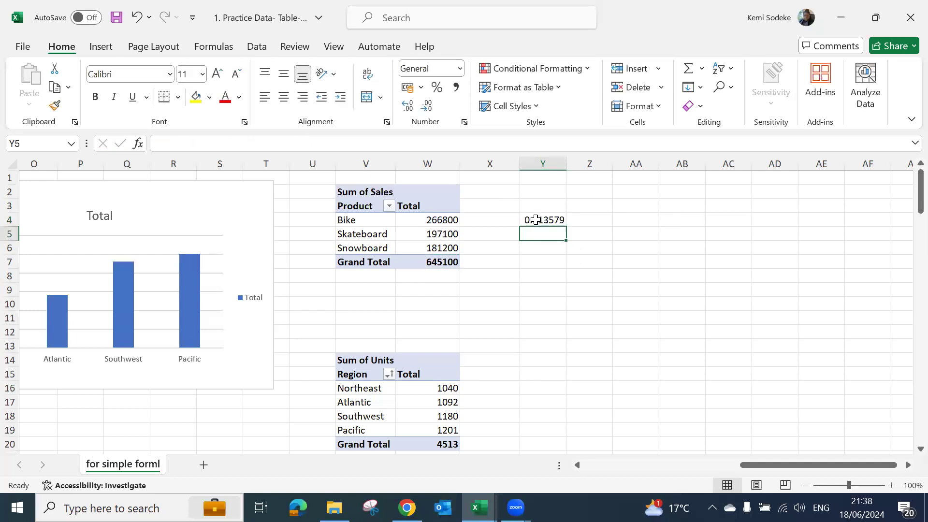
Format Y4 as a percentage and fill its formula down to Y6 for Skateboard and Snowboard.
left_click(534, 219)
left_click(436, 88)
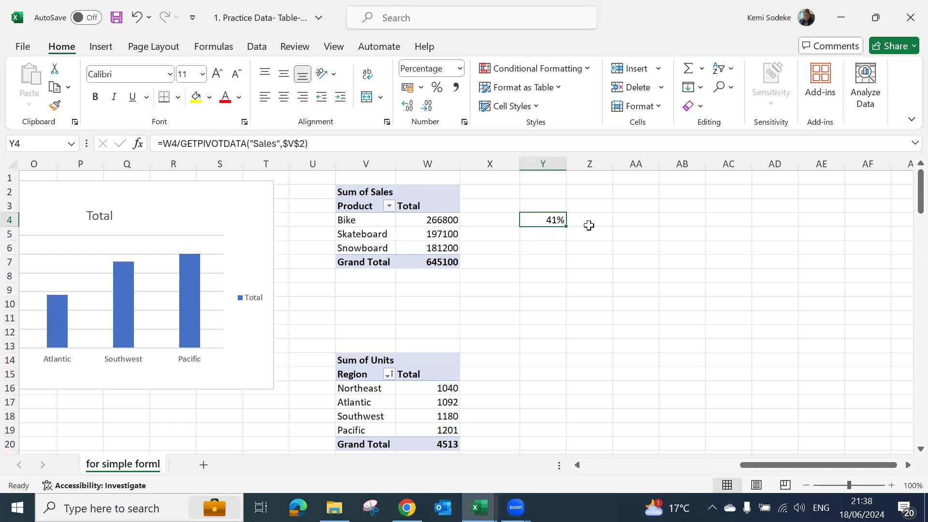
left_click_drag(565, 225, 565, 254)
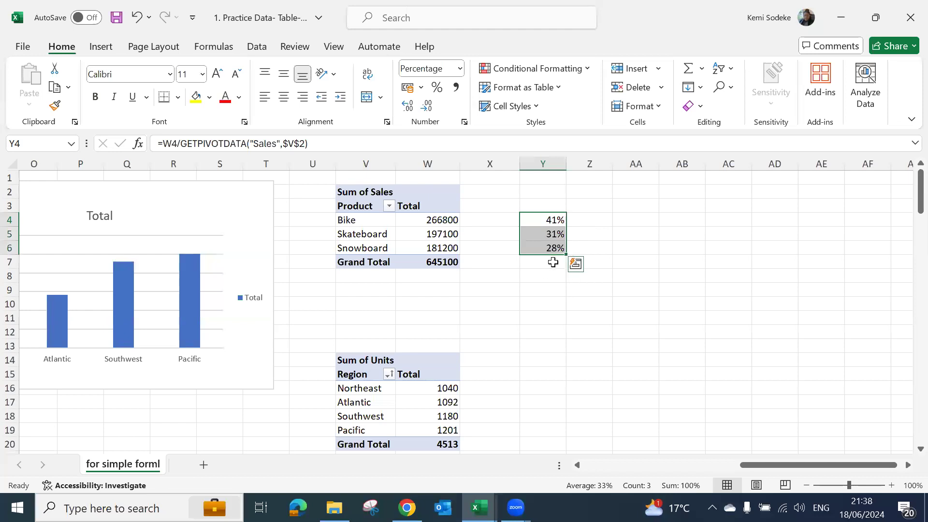
left_click(548, 231)
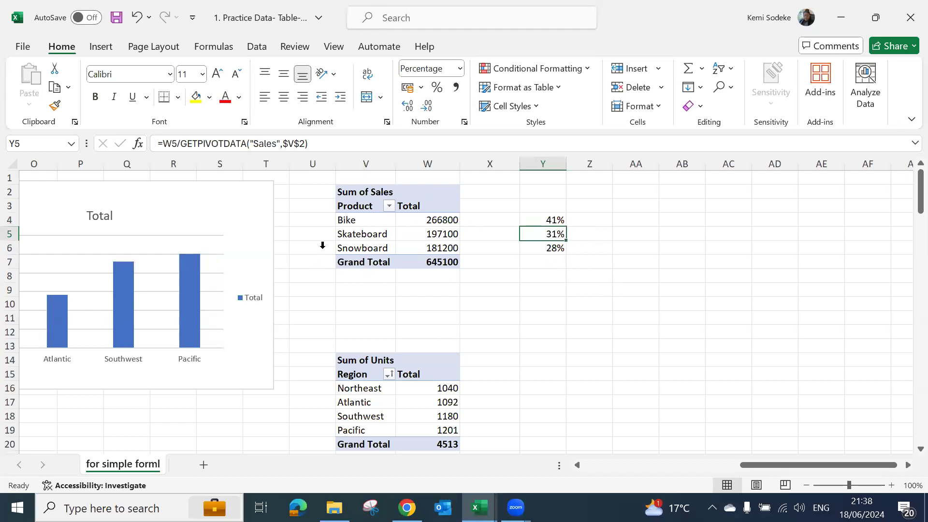
left_click(554, 249)
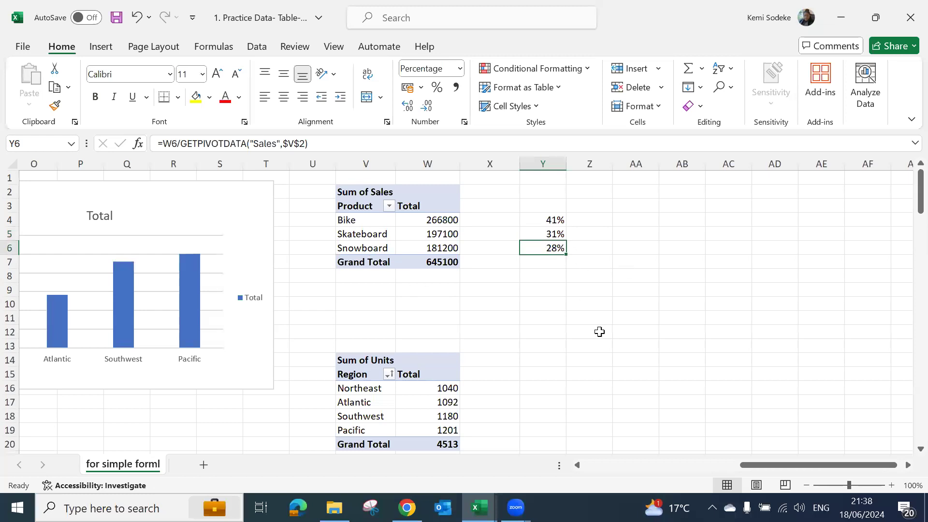
Start a calculated field named "% Sales" in the Sum of Sales pivot table at V2.
left_click(364, 225)
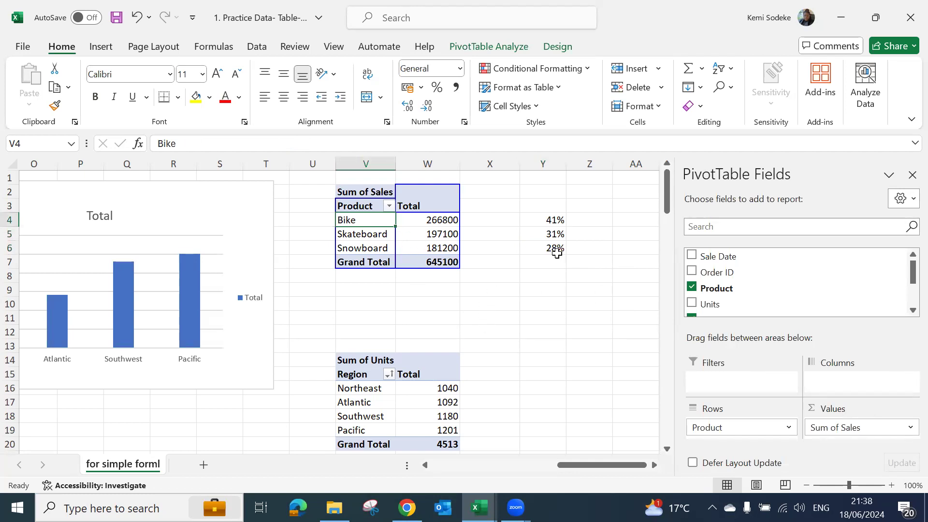
left_click(404, 226)
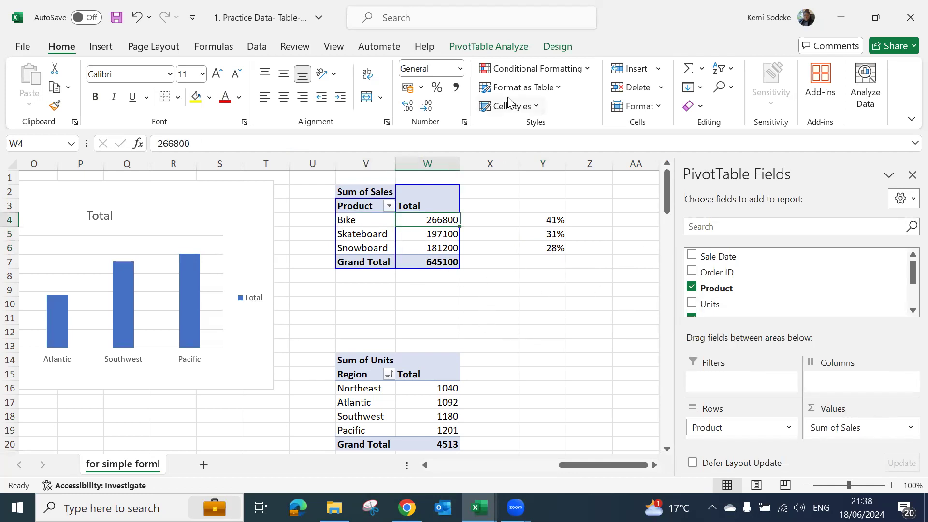
left_click(486, 48)
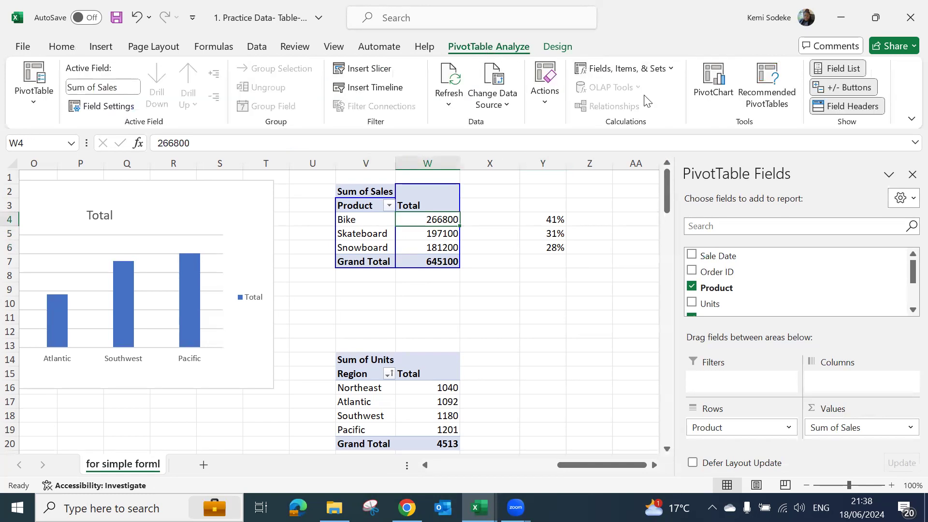
left_click(628, 70)
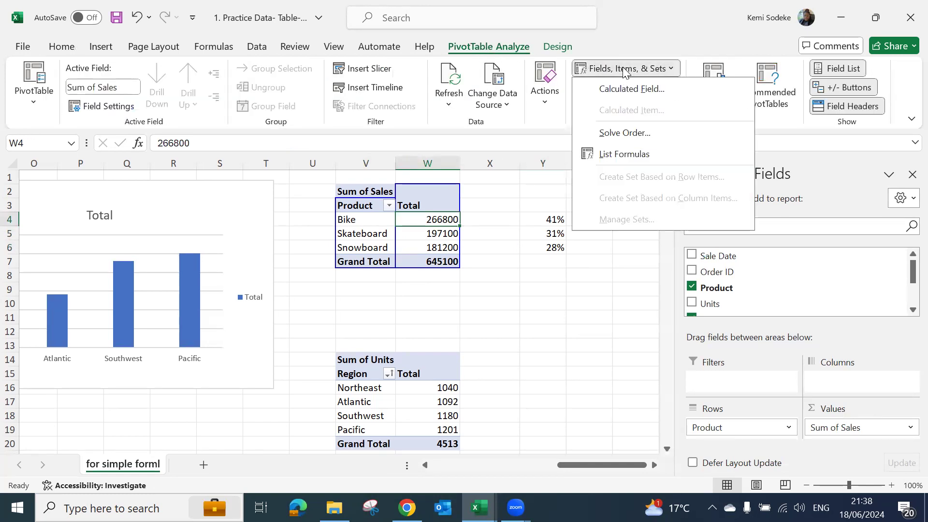
left_click(641, 90)
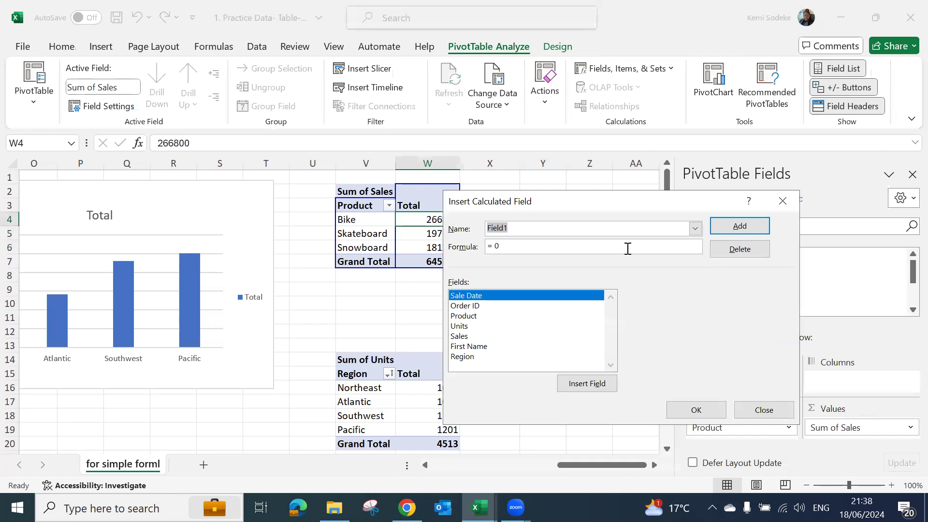
left_click_drag(578, 201, 633, 181)
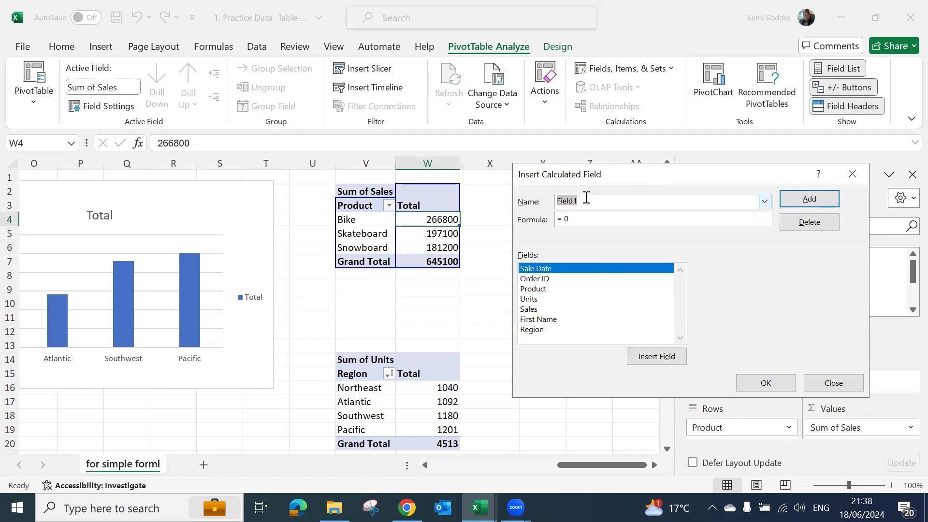
left_click(555, 198)
double_click(555, 198)
type("% Sales")
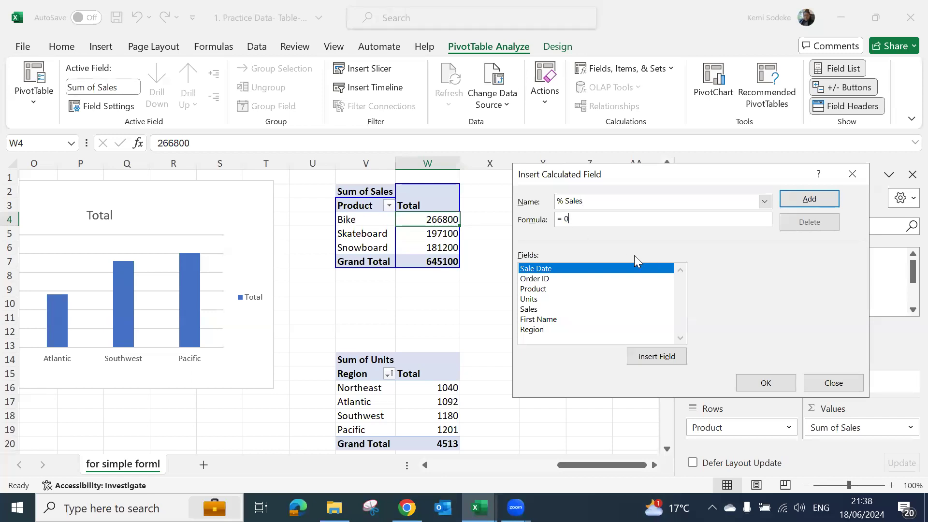
Set the calculated field's formula to = Sales, and close the dialog without adding the field.
key("BackSpace")
key("BackSpace")
left_click(545, 308)
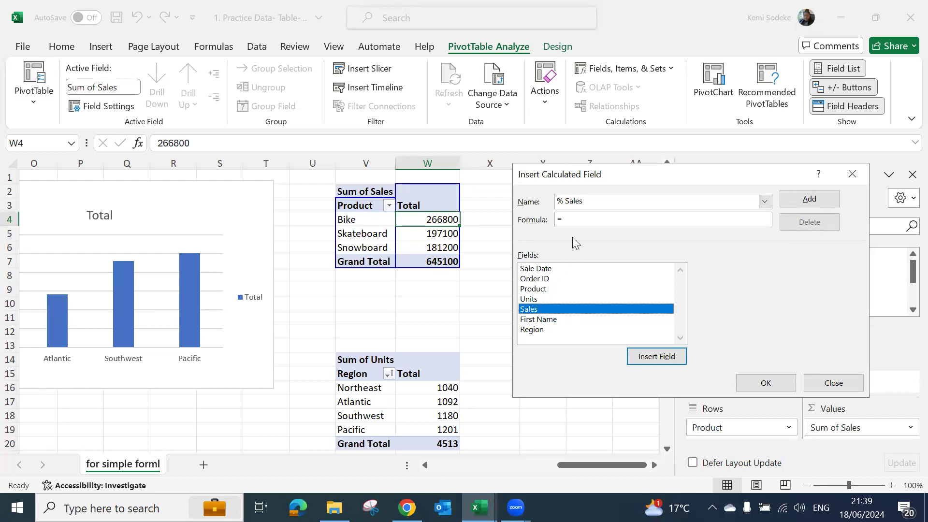
double_click(554, 308)
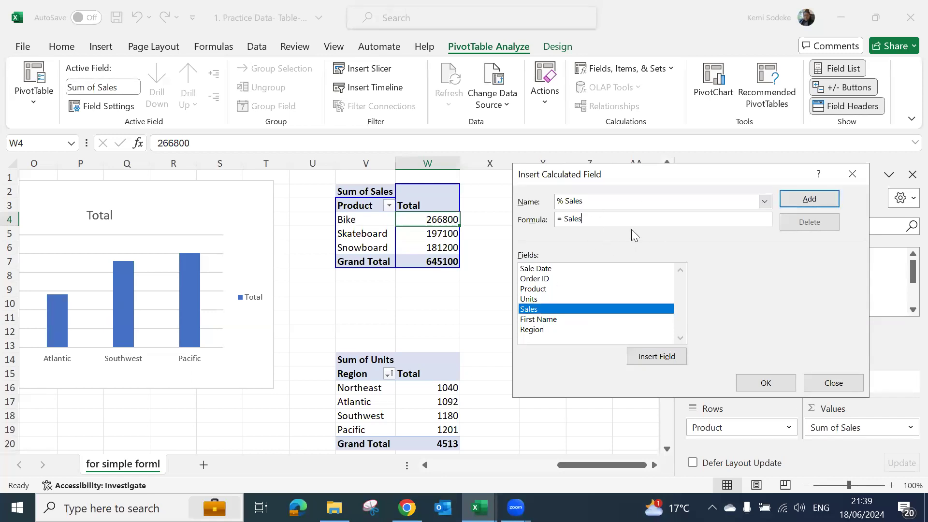
left_click(823, 381)
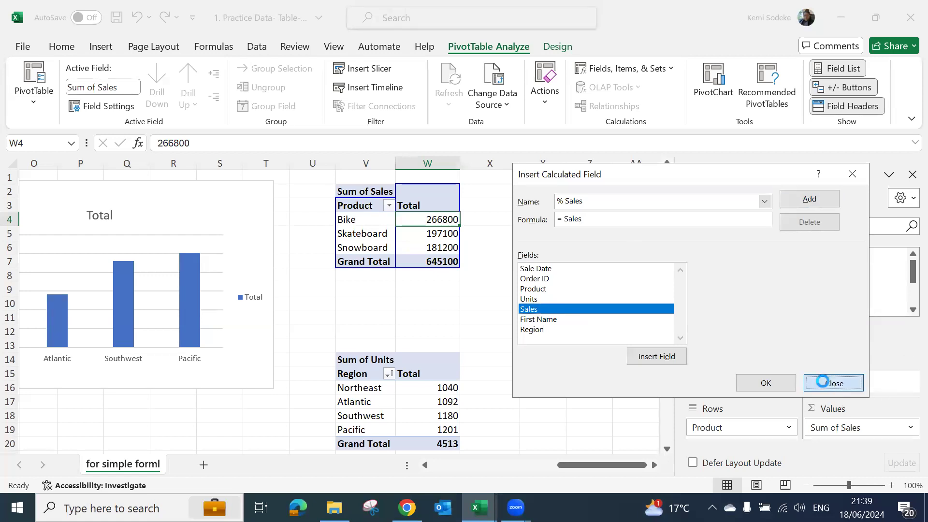
left_click(534, 361)
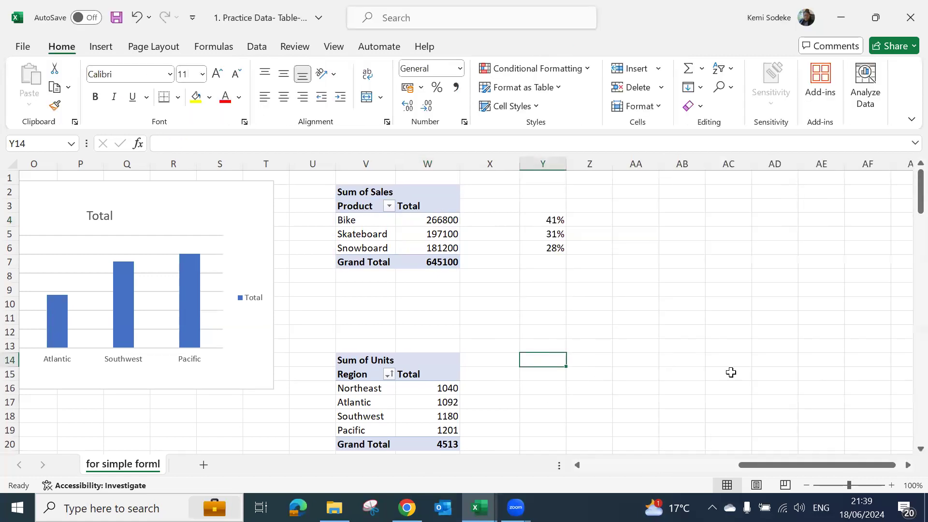
Show the Sum of Sales values in the product pivot table as % of Grand Total.
left_click(405, 237)
left_click(909, 427)
left_click(858, 409)
mouse_move(729, 312)
left_mouse_down()
mouse_move(728, 343)
mouse_move(730, 309)
left_mouse_up()
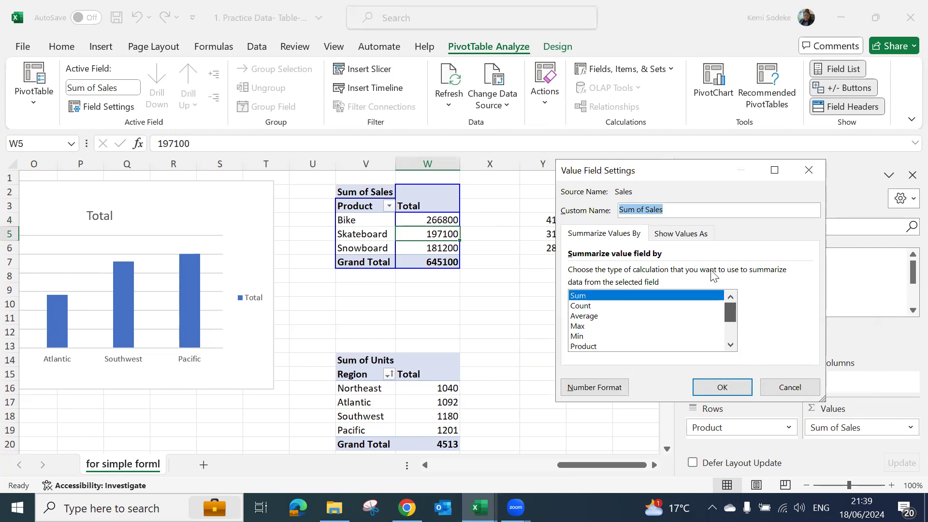
left_click(689, 234)
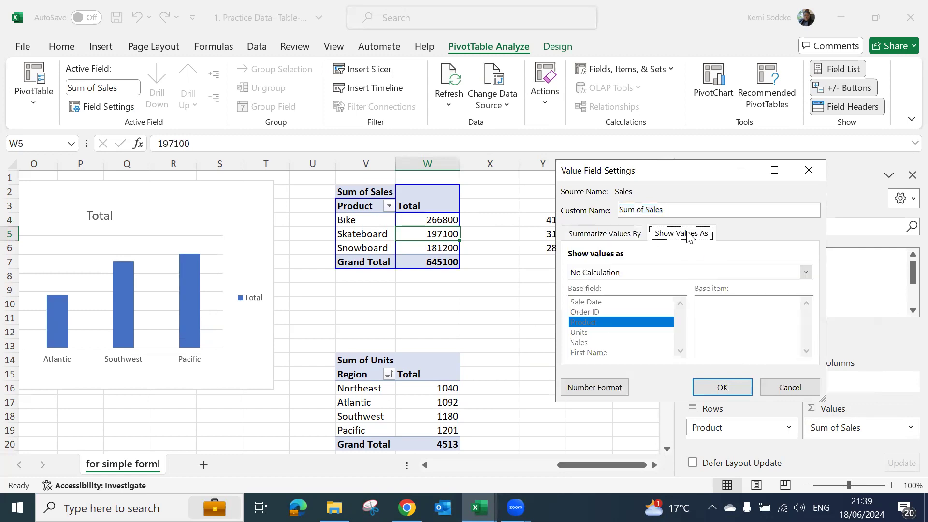
left_click(645, 271)
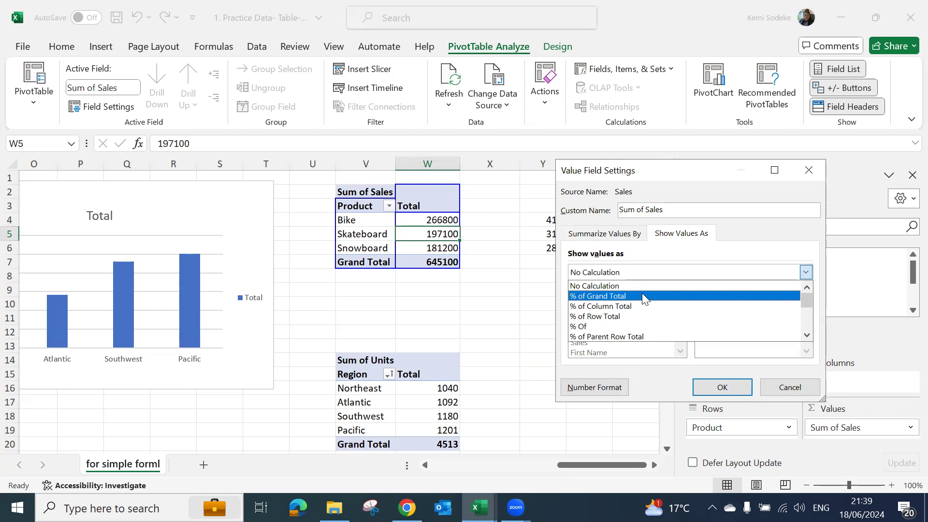
left_click(641, 293)
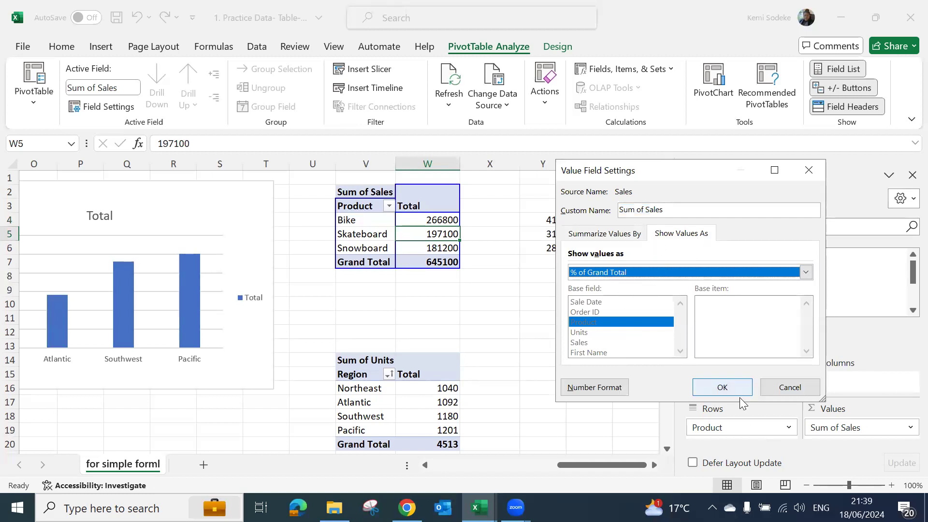
left_click(725, 388)
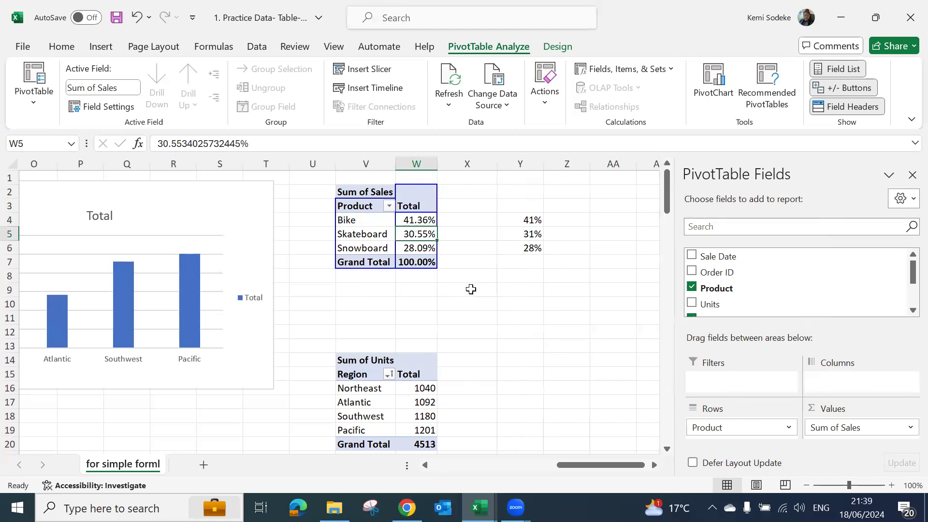
left_click(522, 222)
left_click(518, 234)
left_click(520, 262)
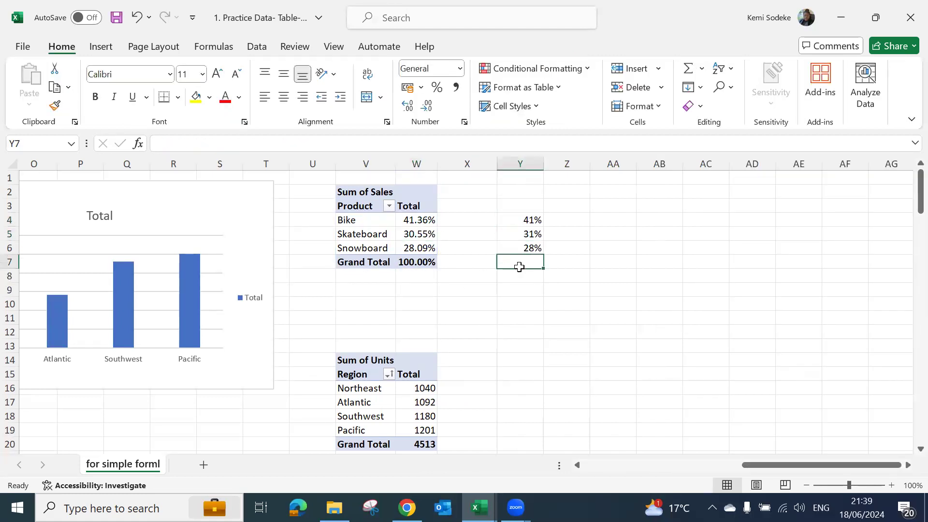
Try to show the Sum of Sales values as Rank Smallest to Largest with Sales as the base field.
left_click(416, 220)
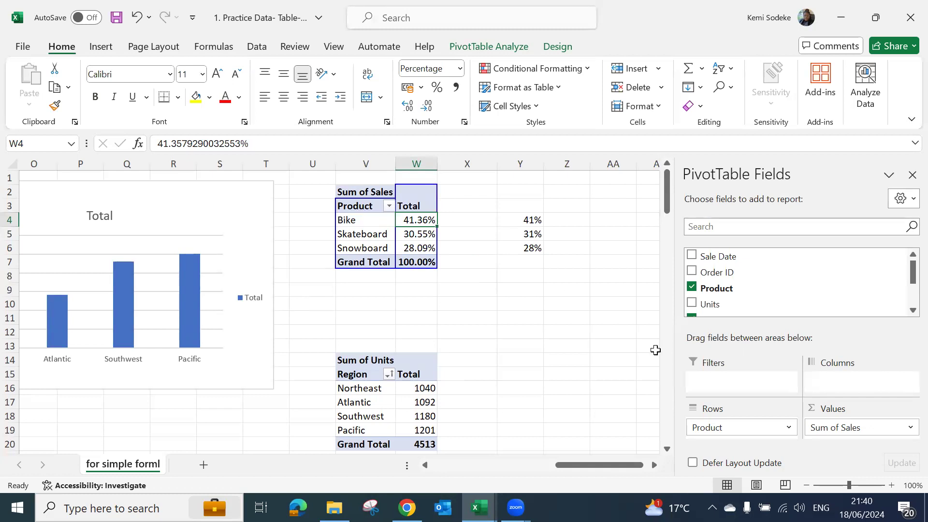
left_click(908, 428)
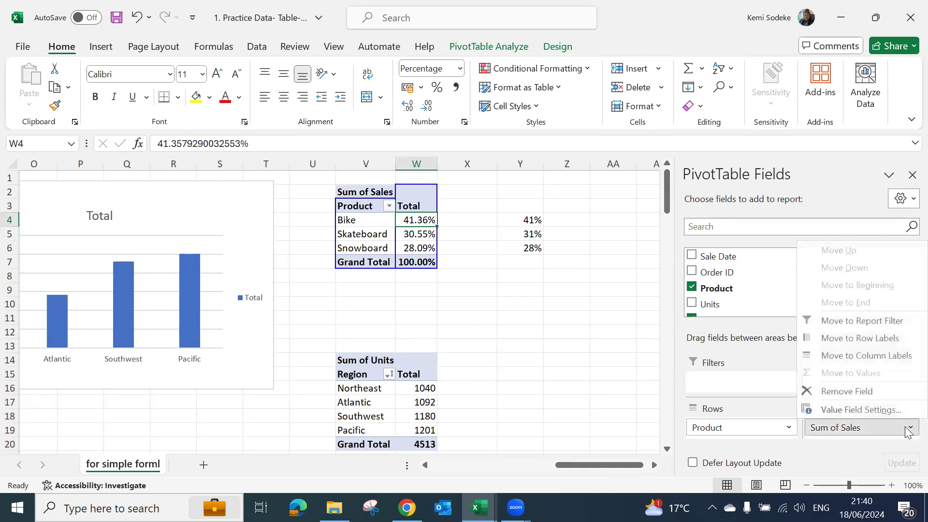
left_click(870, 409)
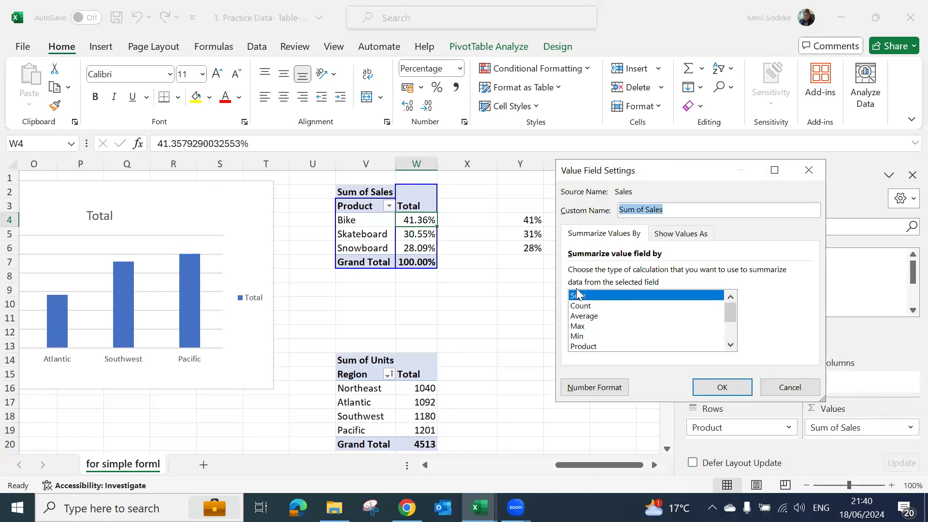
left_click(681, 235)
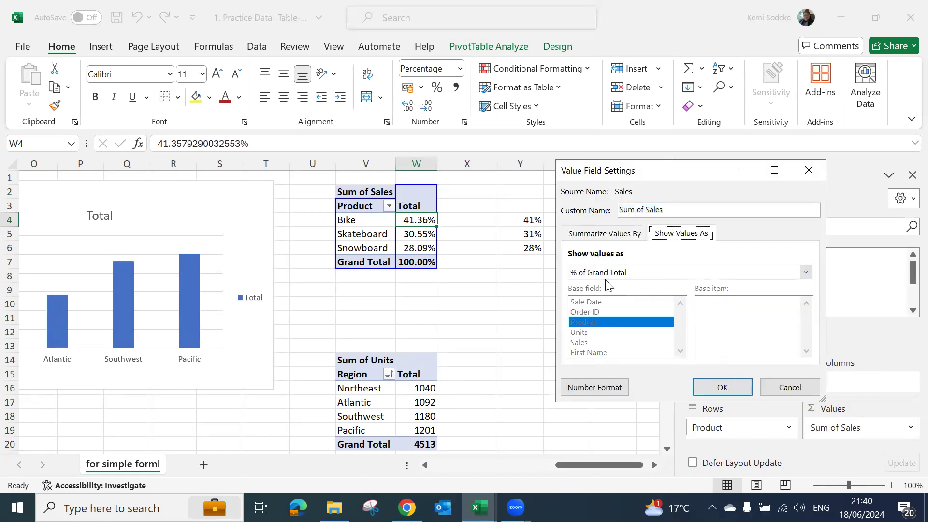
left_click(628, 273)
scroll(607, 304, "down", 3)
left_click(602, 319)
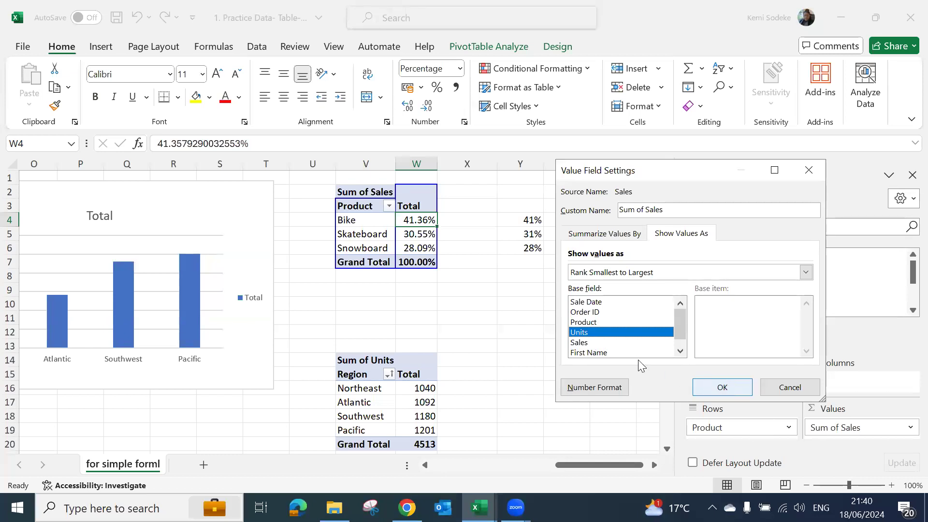
left_click(599, 342)
left_click(725, 388)
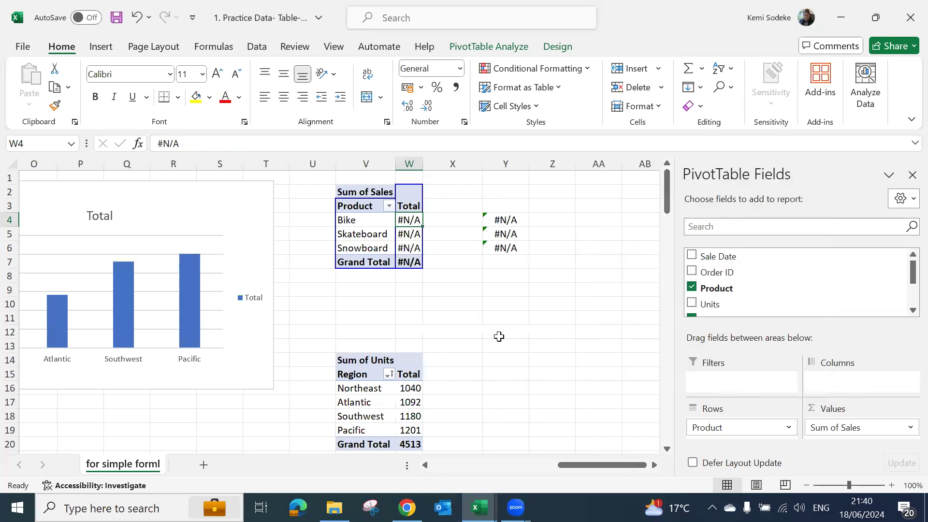
Clear the share formulas in cells Y4:Y6 beside the product pivot table.
left_click(485, 244)
left_click_drag(488, 220, 503, 248)
left_click(548, 331)
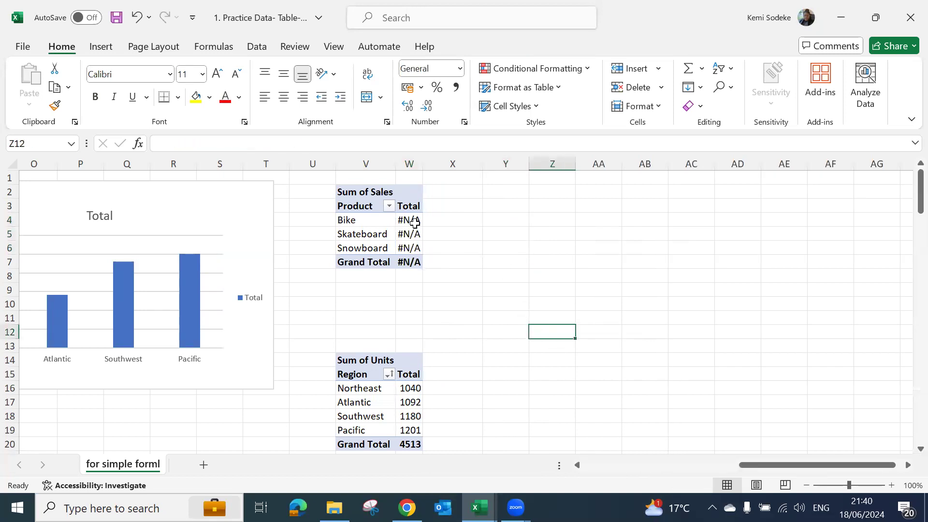
Set the Sum of Sales field's Show Values As calculation to No Calculation.
left_click(412, 222)
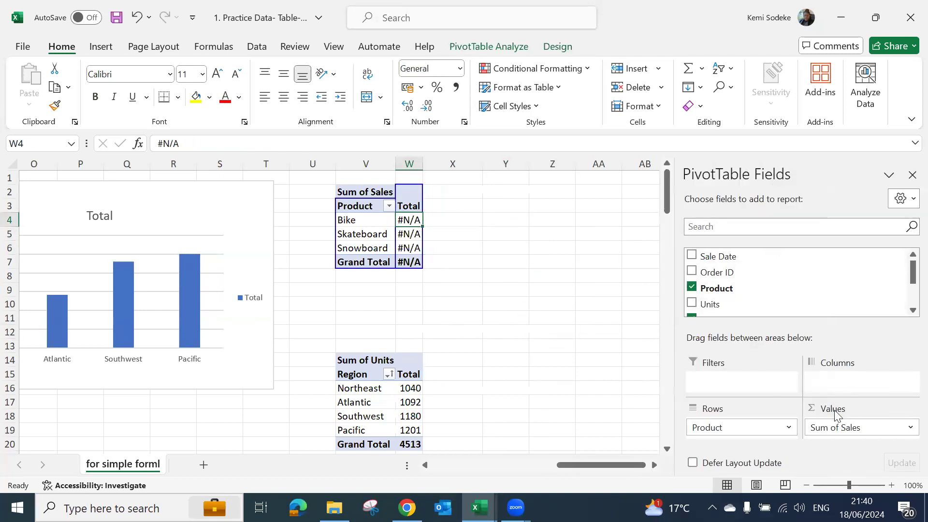
left_click(872, 430)
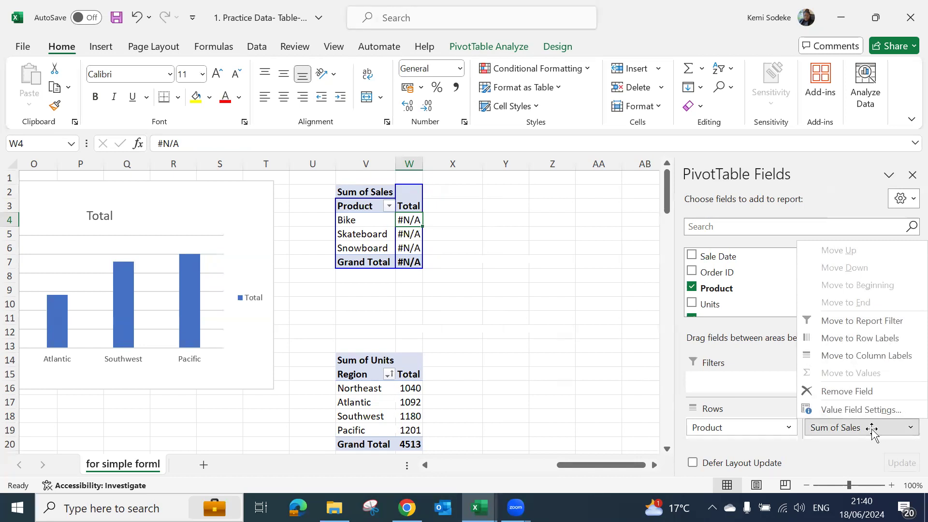
left_click(863, 409)
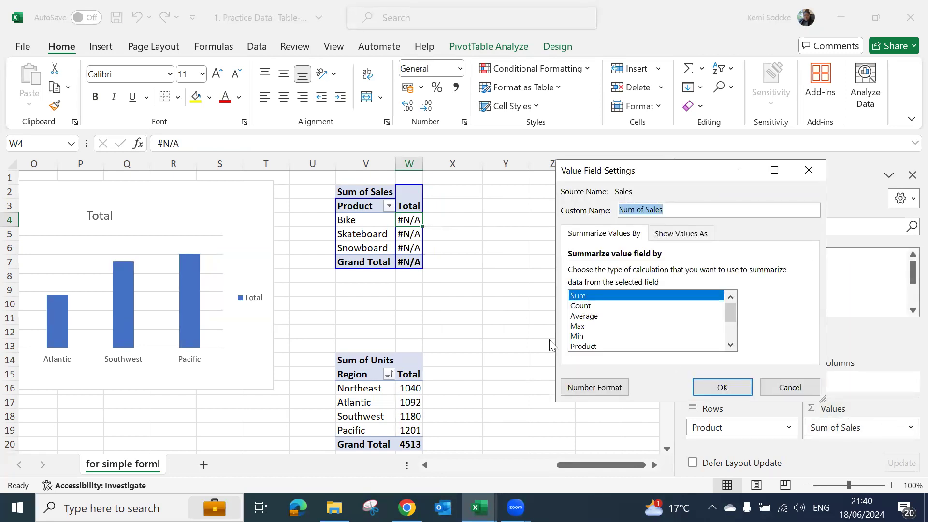
left_click(686, 235)
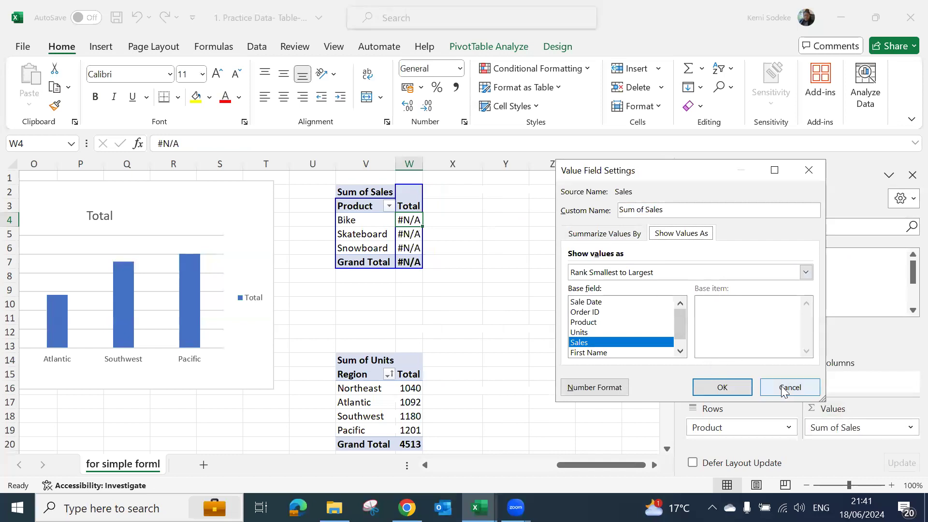
left_click(646, 273)
left_click_drag(807, 313, 807, 308)
scroll(669, 292, "up", 3)
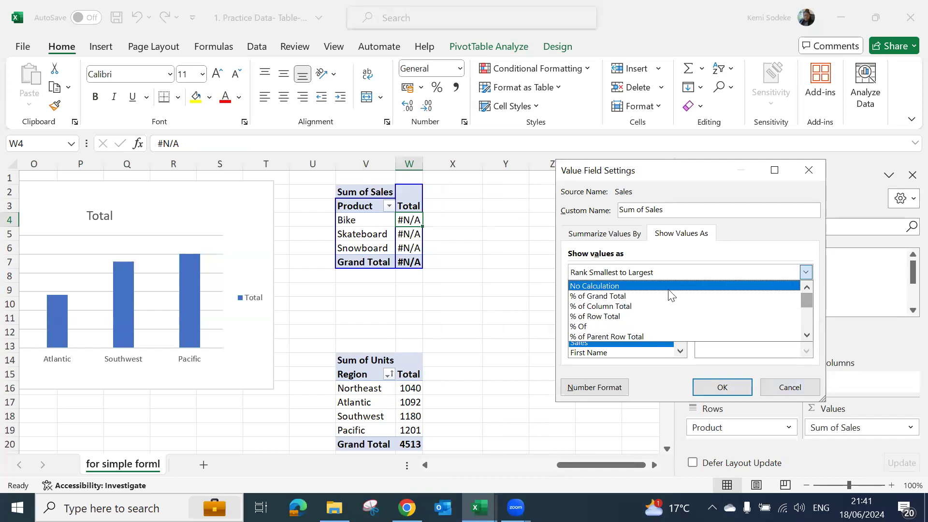
left_click(669, 285)
left_click(720, 386)
left_click(523, 348)
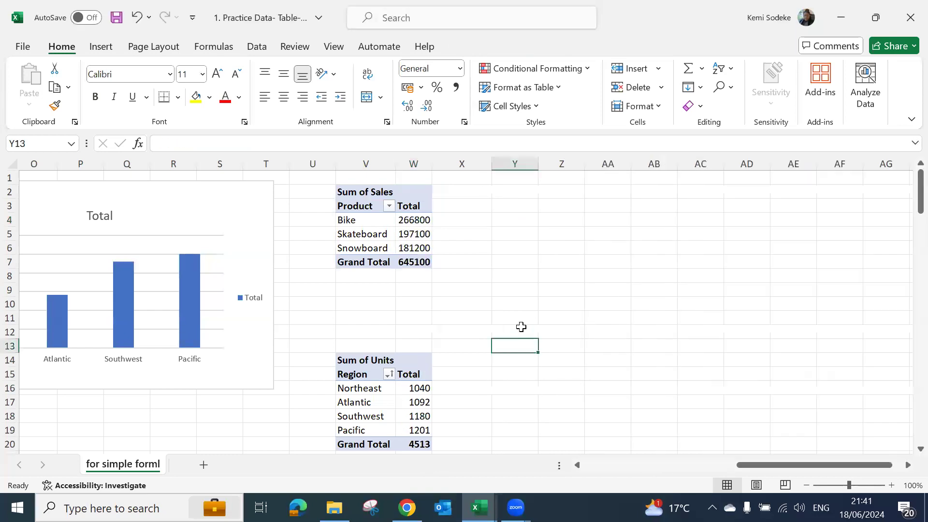
Widen columns V and W, and apply the comma number style to the sales totals in W4:W7.
left_click_drag(431, 164, 454, 164)
left_click_drag(394, 166, 411, 166)
left_click(447, 219)
left_click_drag(447, 222, 456, 261)
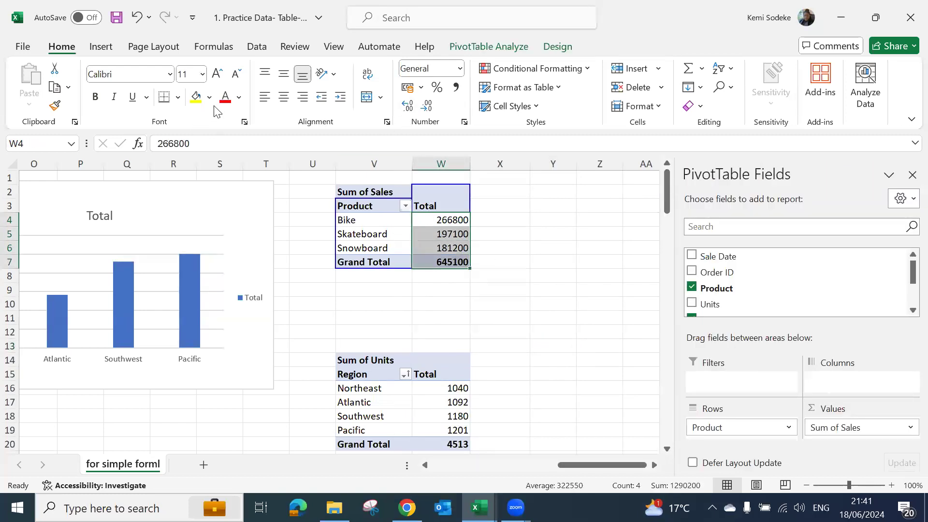
left_click(456, 88)
double_click(470, 164)
Show the Sum of Sales values as Rank Smallest to Largest and widen column V slightly.
left_click(447, 248)
left_click(909, 427)
left_click(872, 406)
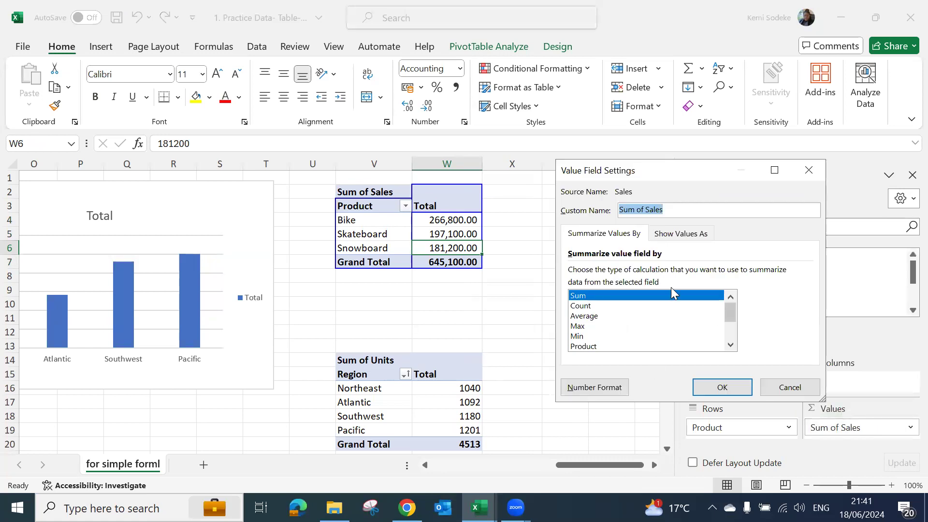
left_click(681, 235)
left_click(616, 272)
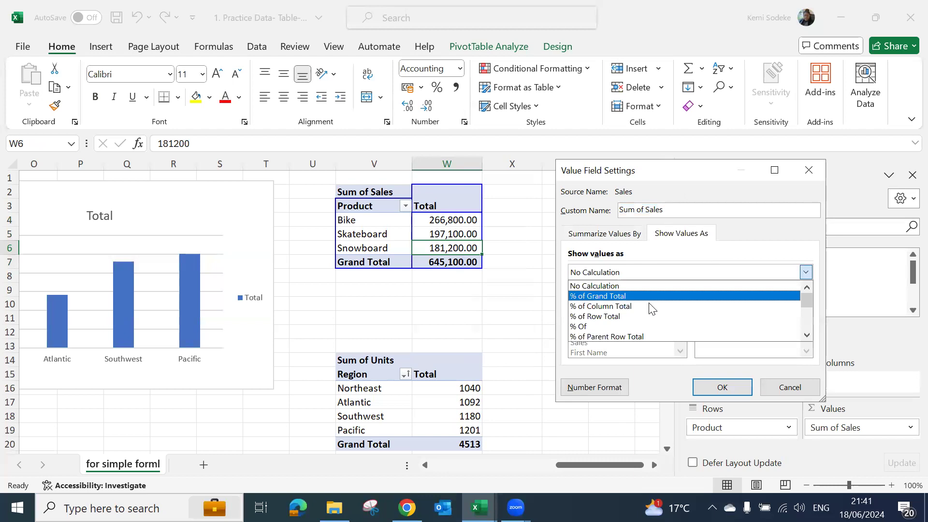
left_click_drag(806, 301, 805, 328)
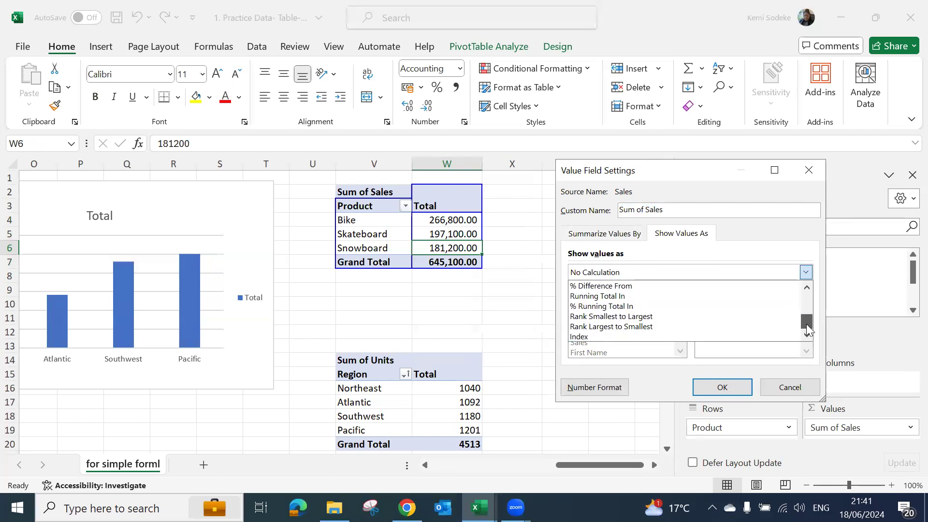
left_click(623, 316)
left_click(721, 387)
left_click_drag(395, 163, 406, 163)
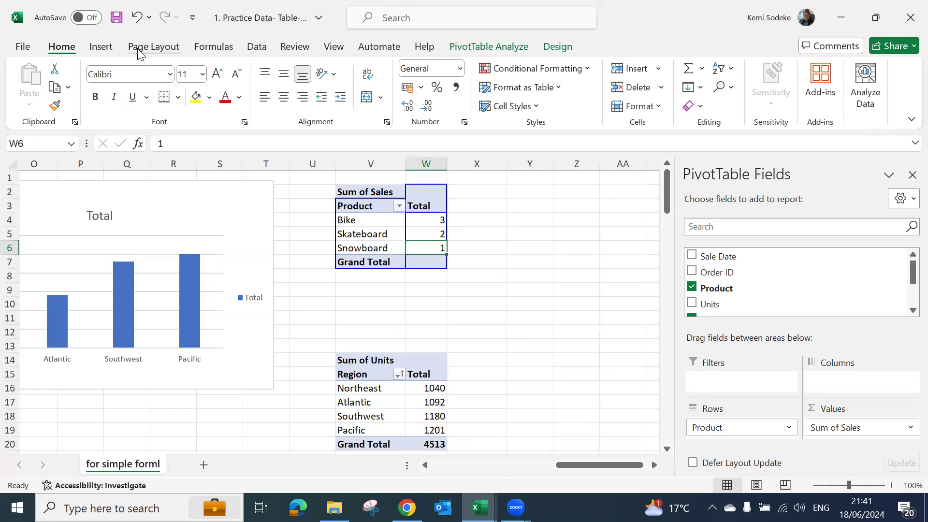
Undo the column V width change and the ranking of the Sum of Sales values.
left_click(139, 20)
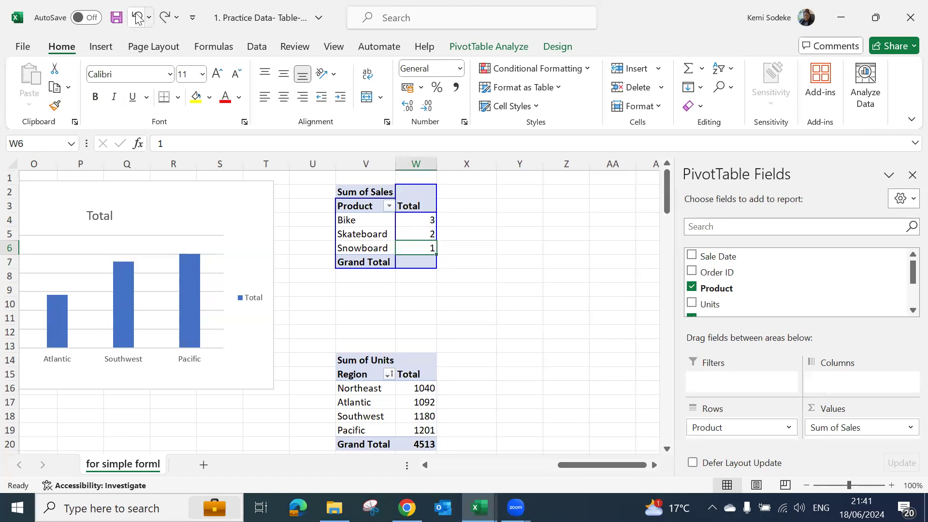
left_click(137, 19)
left_click(137, 19)
left_click(549, 290)
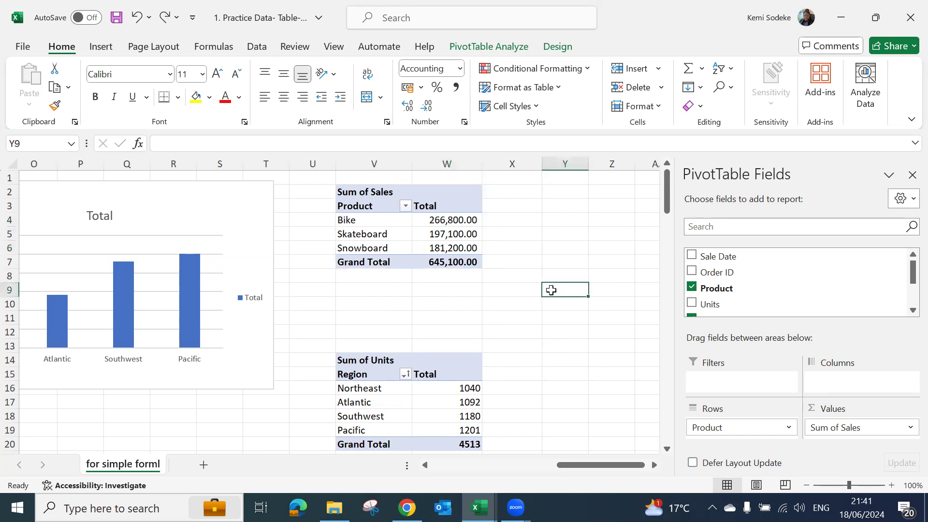
Sort the Sum of Sales pivot table by its sales totals in ascending order and widen column V.
left_click_drag(454, 205, 456, 261)
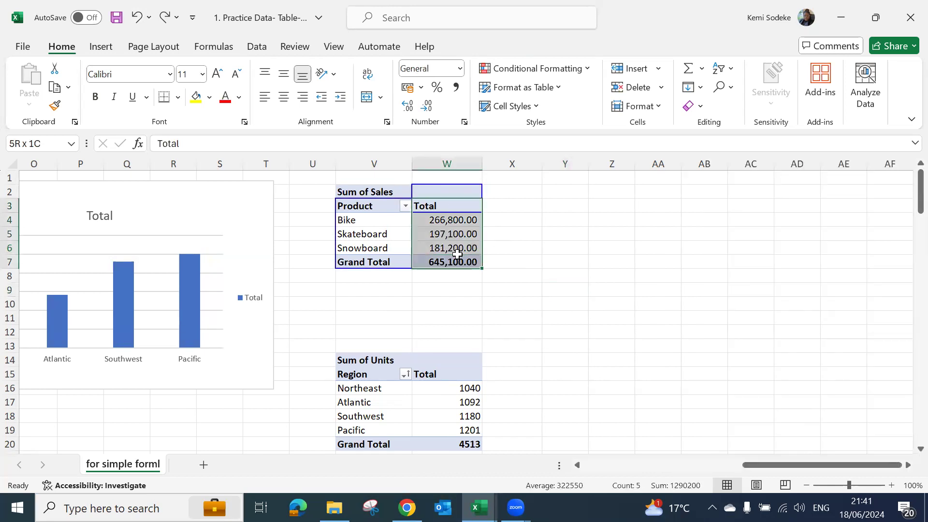
left_click(256, 46)
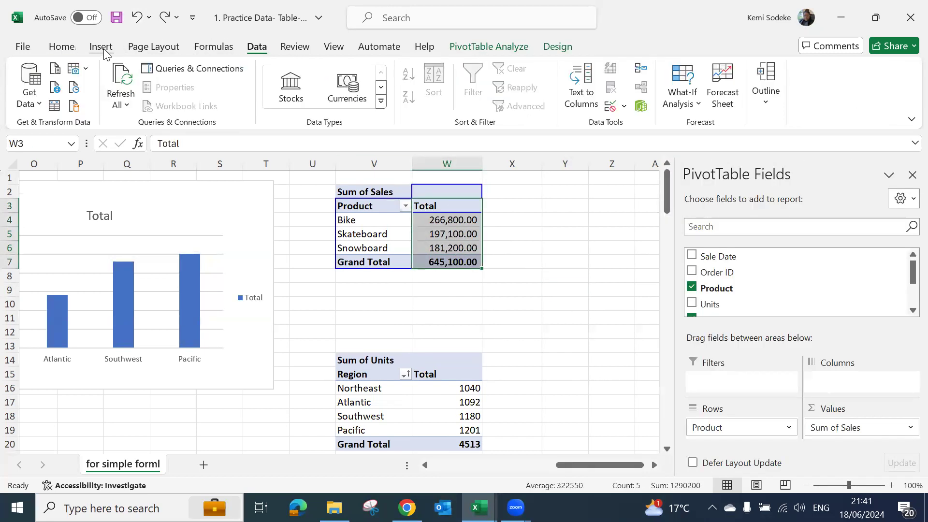
left_click(436, 234)
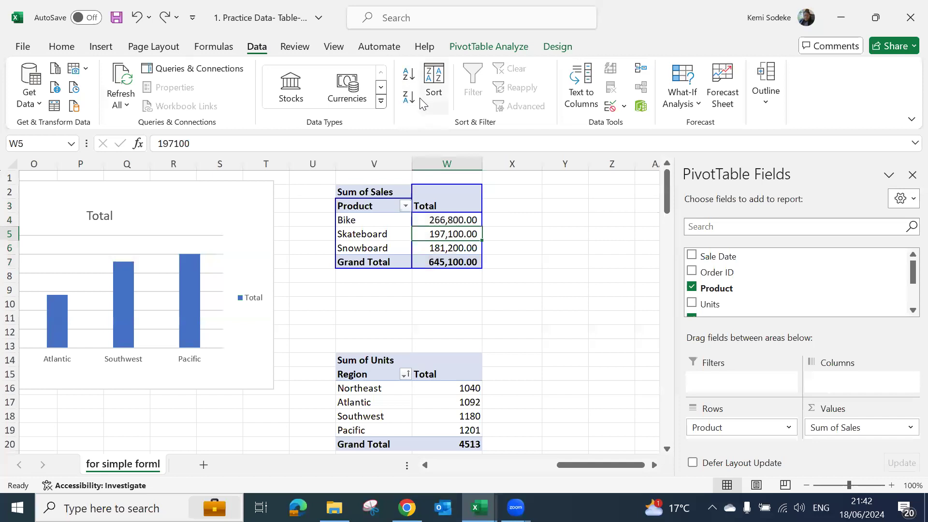
left_click(409, 77)
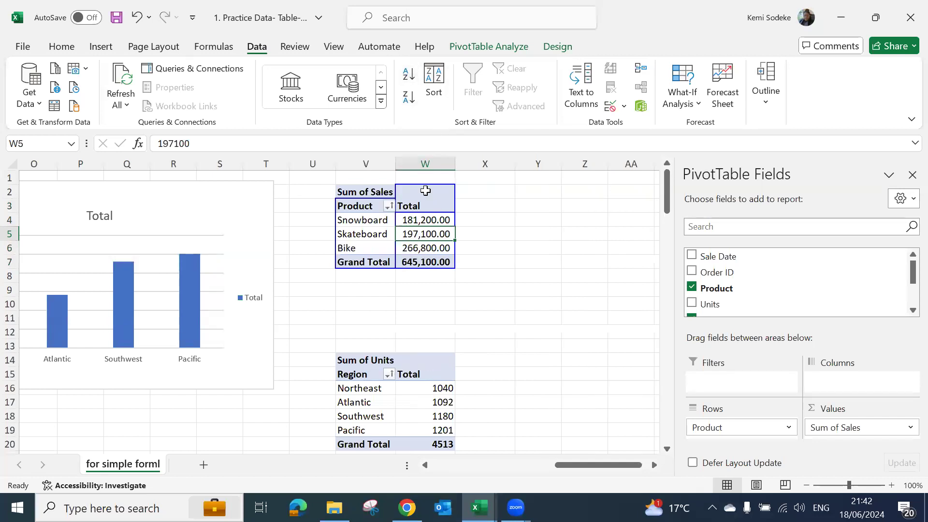
left_click_drag(396, 163, 413, 163)
left_click(501, 266)
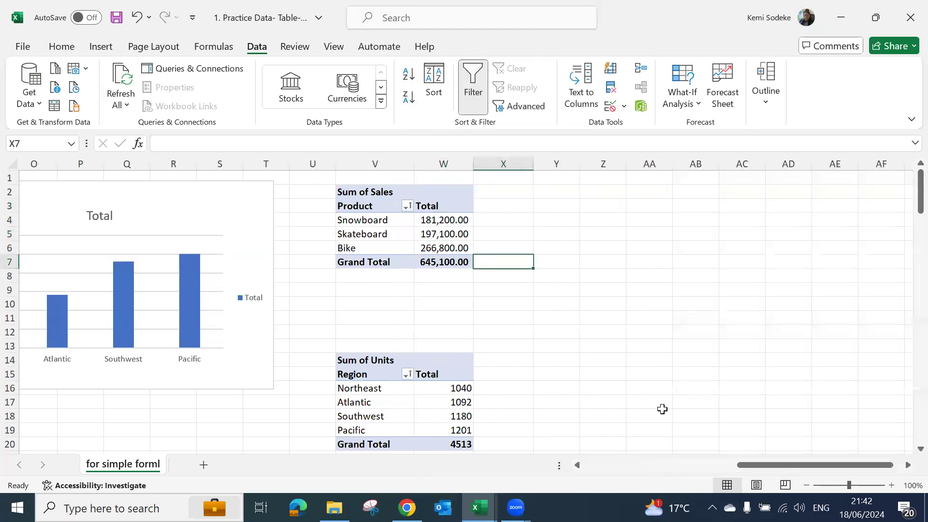
Review the summary functions offered in the Sum of Sales value field settings, and leave the settings without changes.
left_click(412, 222)
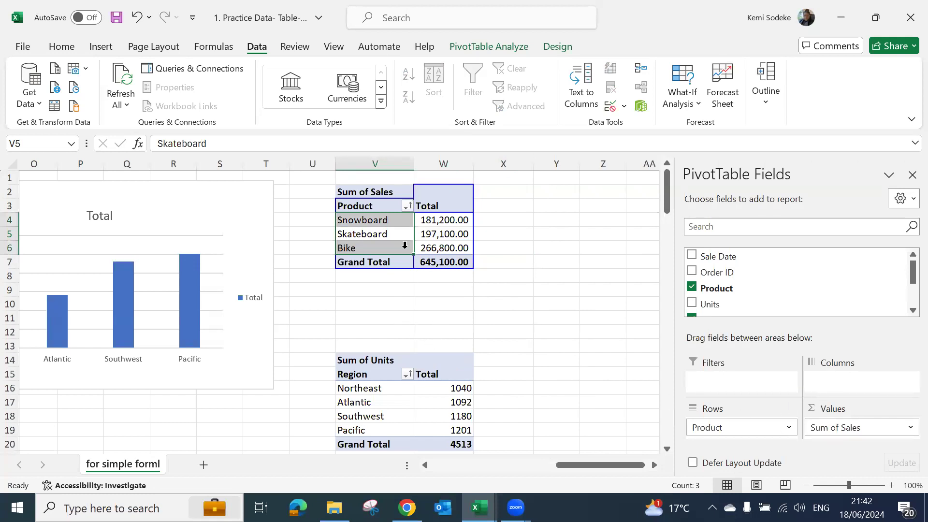
scroll(515, 296, "down", 1)
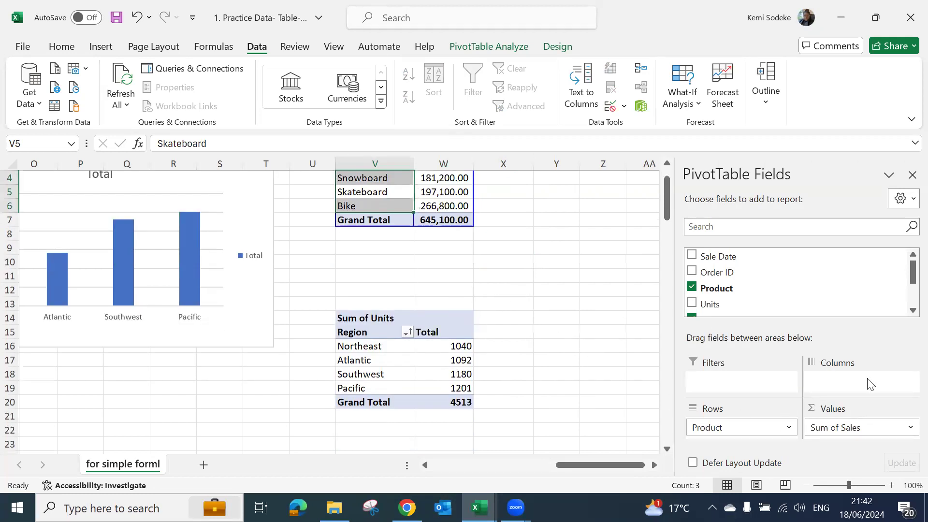
scroll(797, 285, "down", 1)
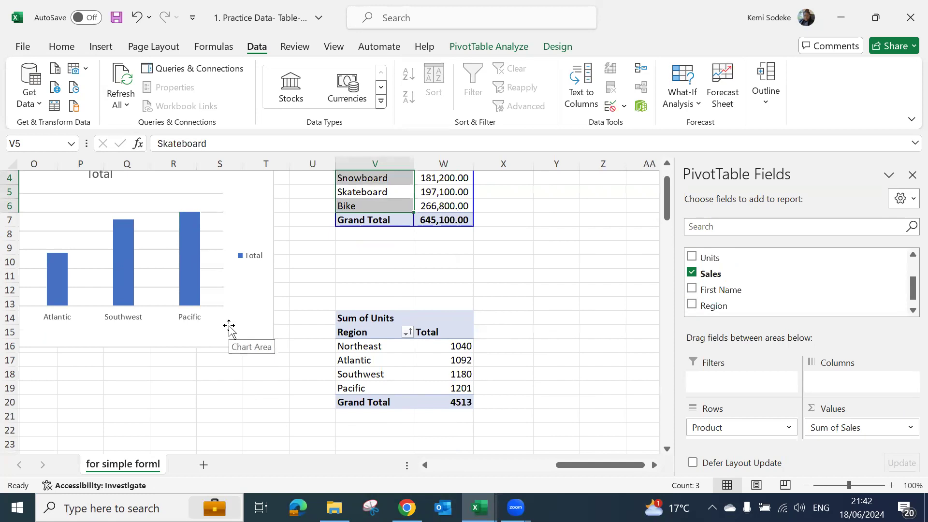
left_click(910, 427)
left_click(866, 411)
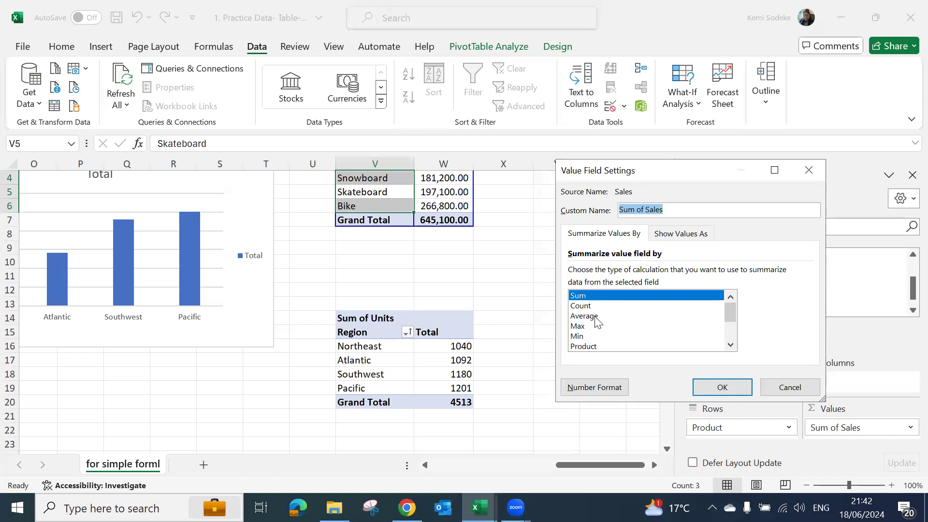
mouse_move(732, 315)
left_mouse_down()
mouse_move(736, 338)
mouse_move(736, 310)
left_mouse_up()
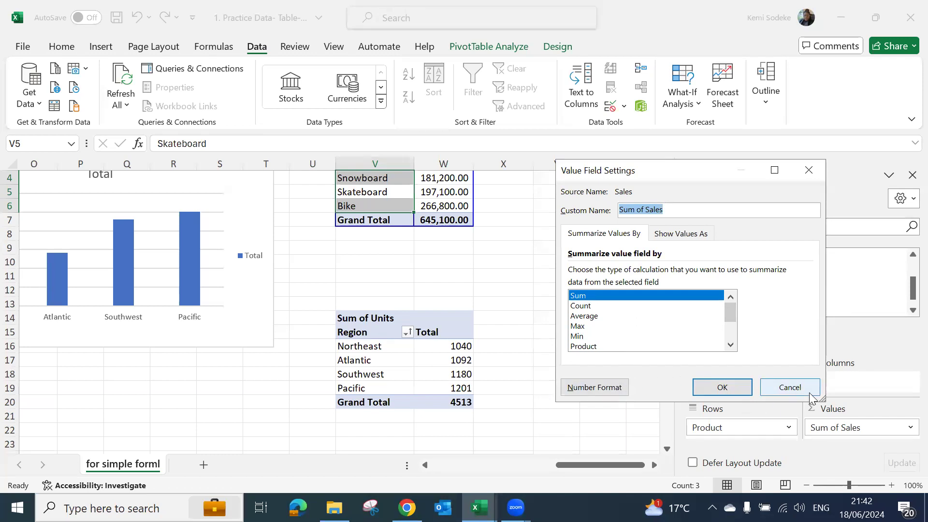
left_click(789, 387)
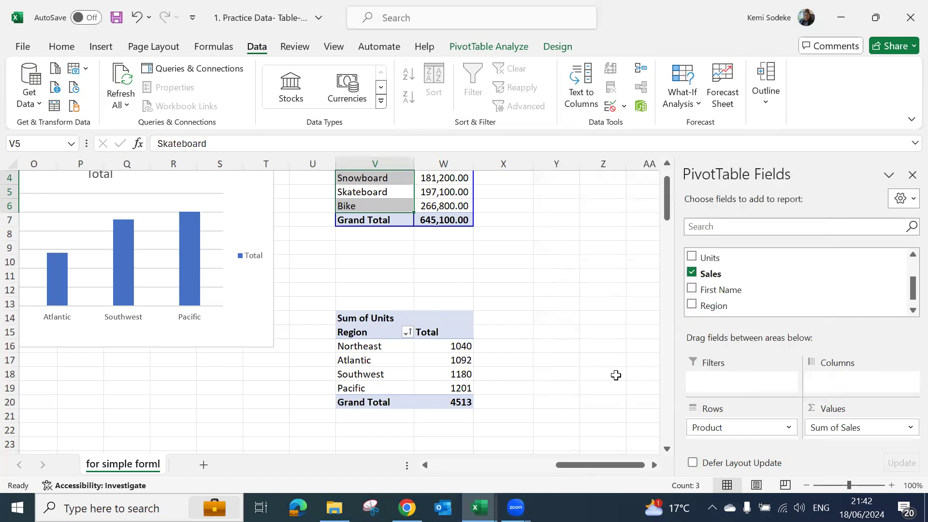
Look over the Sum of Sales and Sum of Units pivot tables, the PivotChart and the source sales data.
left_click(556, 317)
scroll(598, 389, "up", 1)
mouse_move(745, 464)
left_mouse_down()
mouse_move(592, 462)
mouse_move(746, 462)
left_mouse_up()
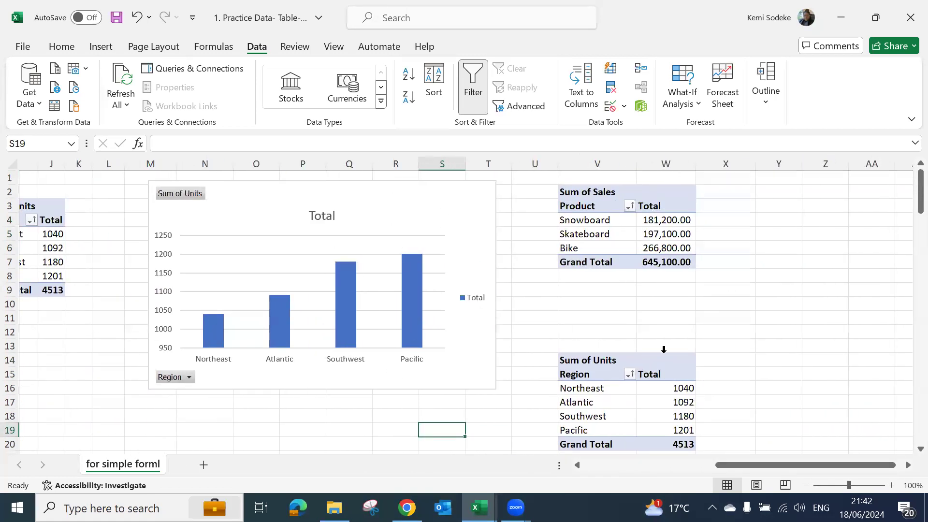
left_click_drag(727, 463, 770, 463)
left_click(908, 465)
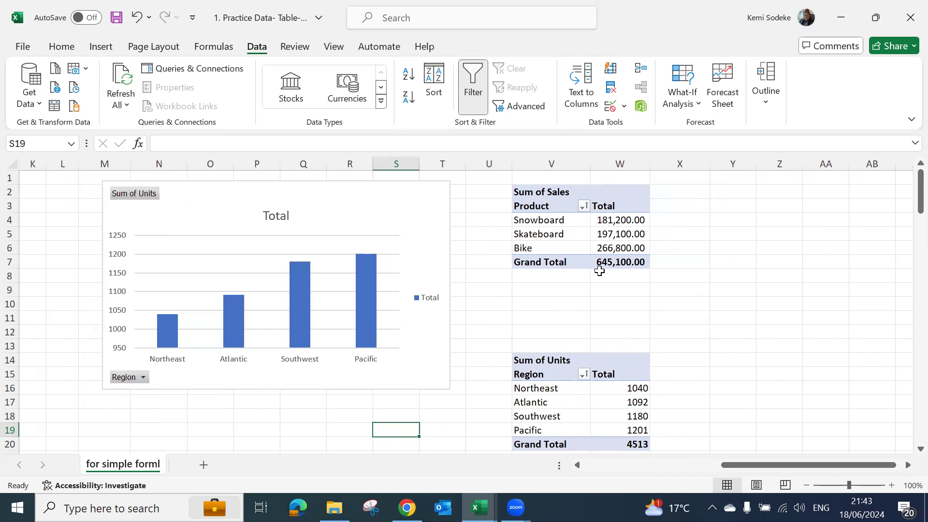
left_click(907, 464)
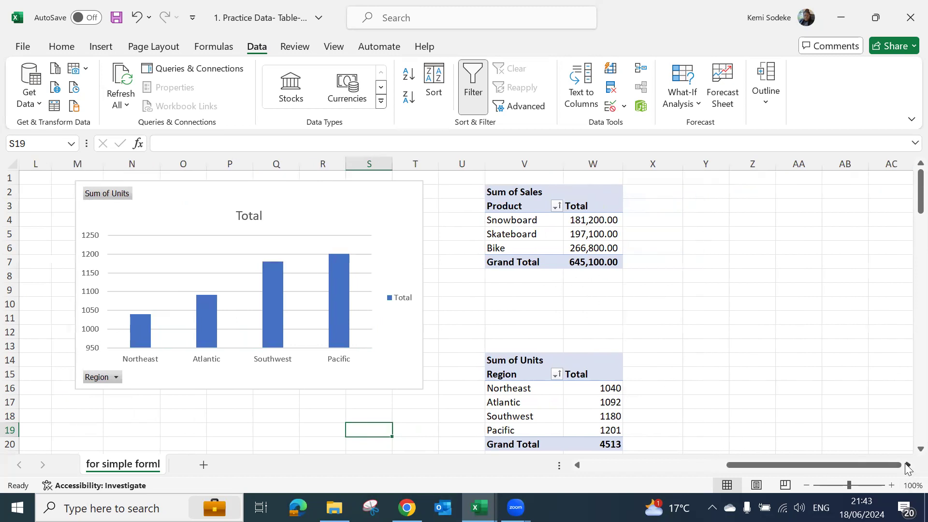
left_click(907, 465)
left_click(907, 465)
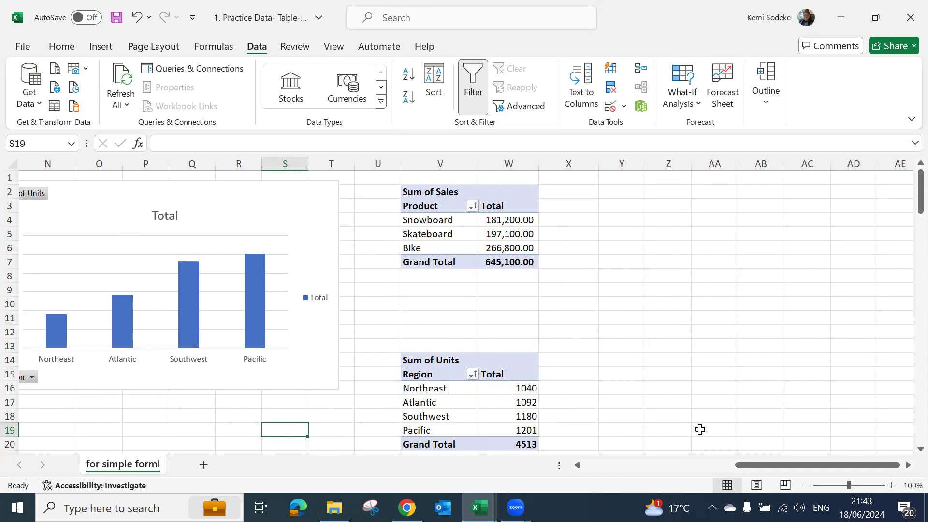
left_click_drag(746, 465, 595, 464)
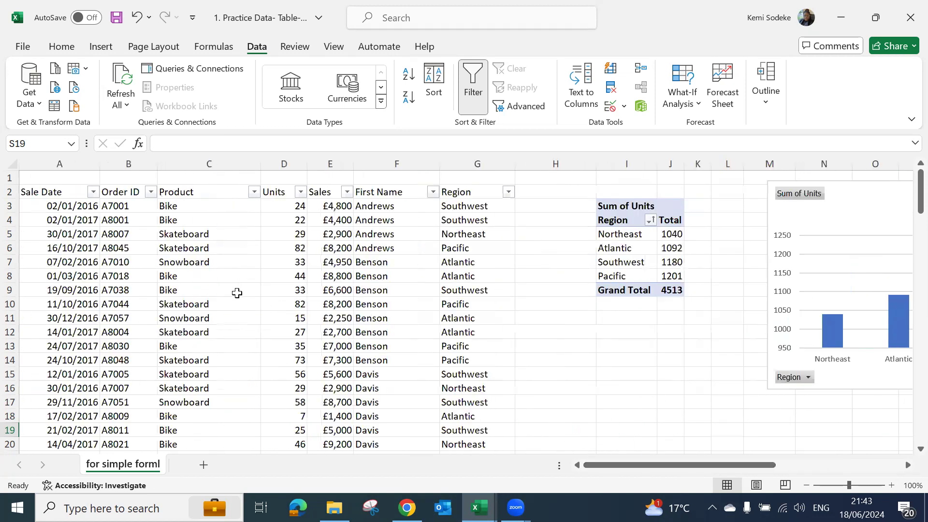
left_click(238, 292)
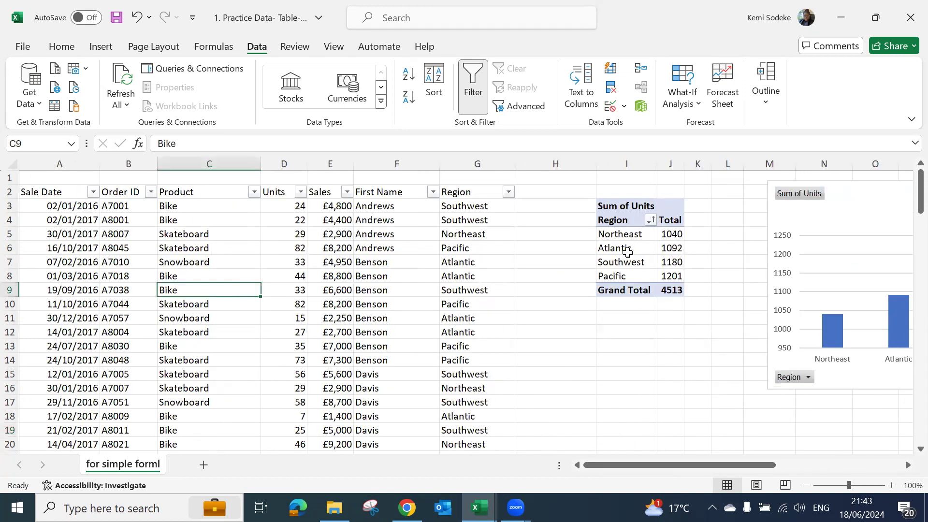
Close the field list of the Sum of Units pivot table beside the source data and widen column J slightly.
left_click(674, 291)
left_click(911, 175)
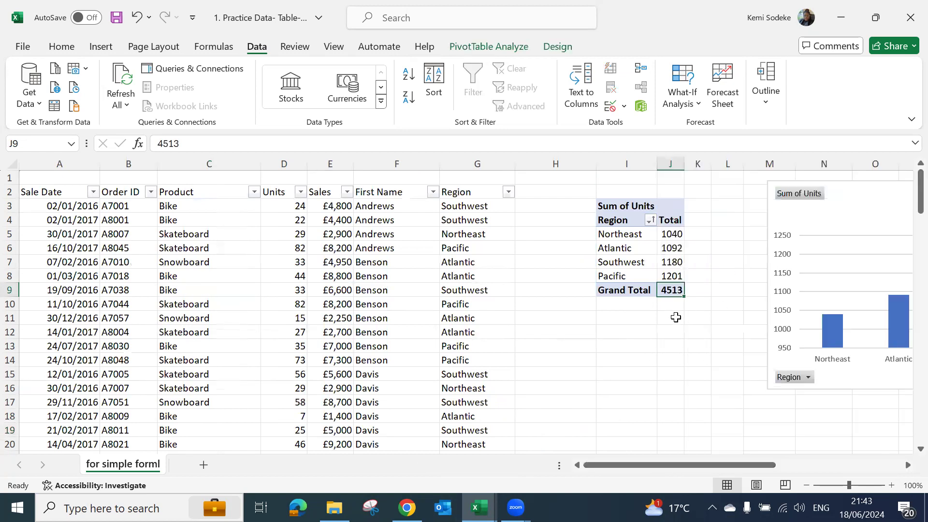
left_click_drag(682, 165, 706, 165)
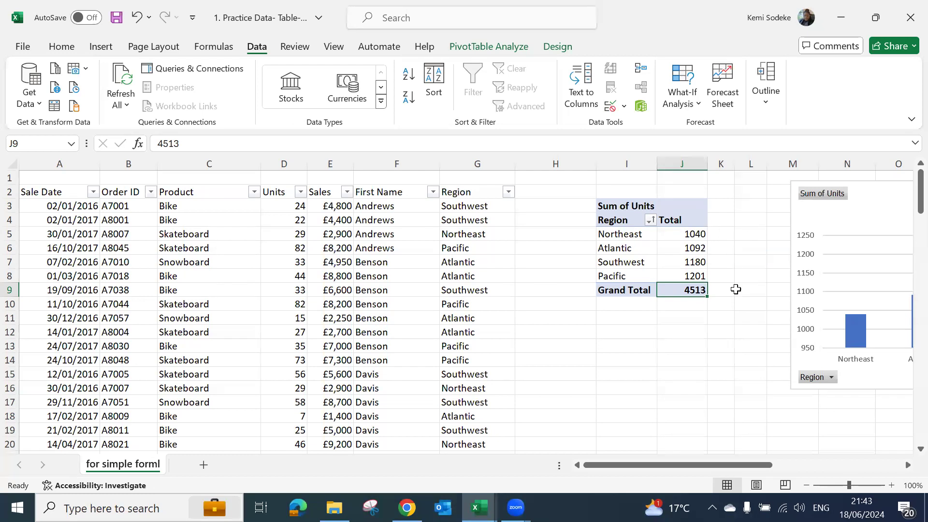
Add Product to the columns of the Sum of Units pivot table beside the source data, and move the PivotChart clear of the table.
left_click_drag(731, 463, 767, 465)
left_click(332, 250)
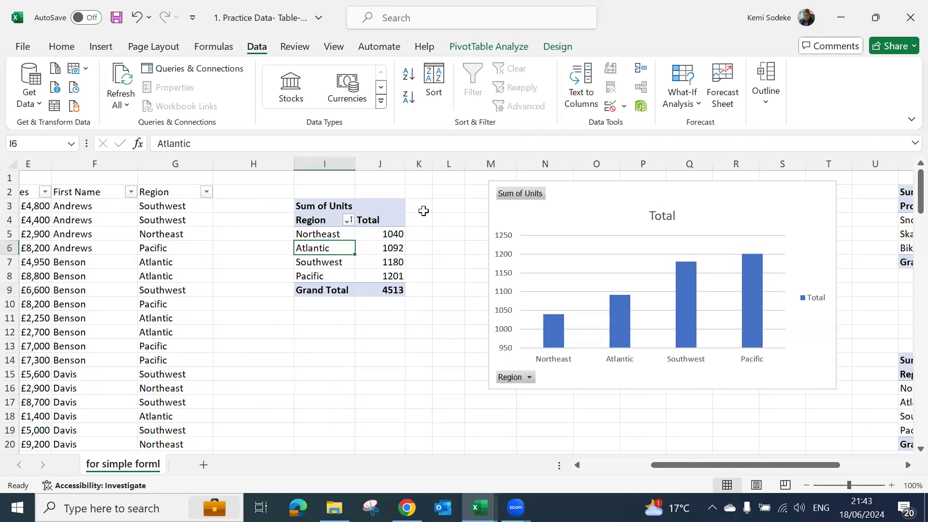
left_click(508, 46)
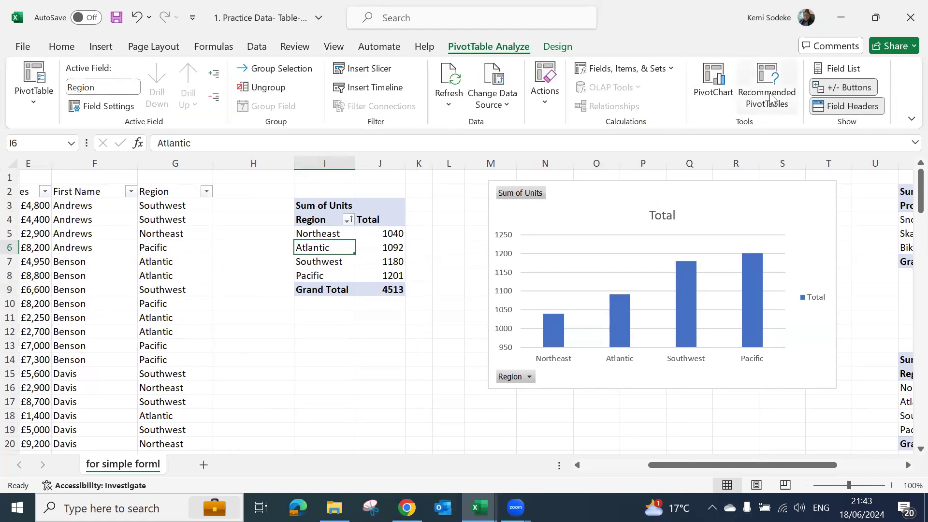
left_click(838, 68)
left_click_drag(735, 290, 845, 380)
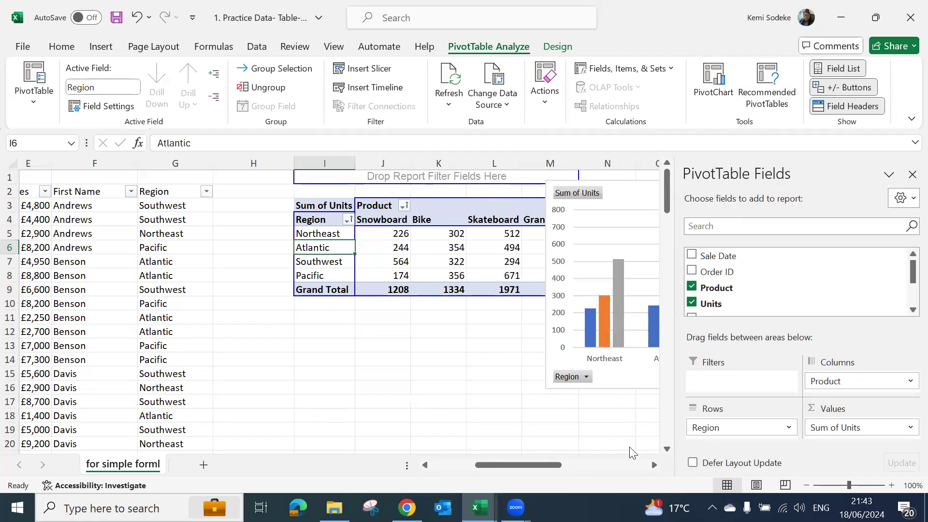
left_click(913, 174)
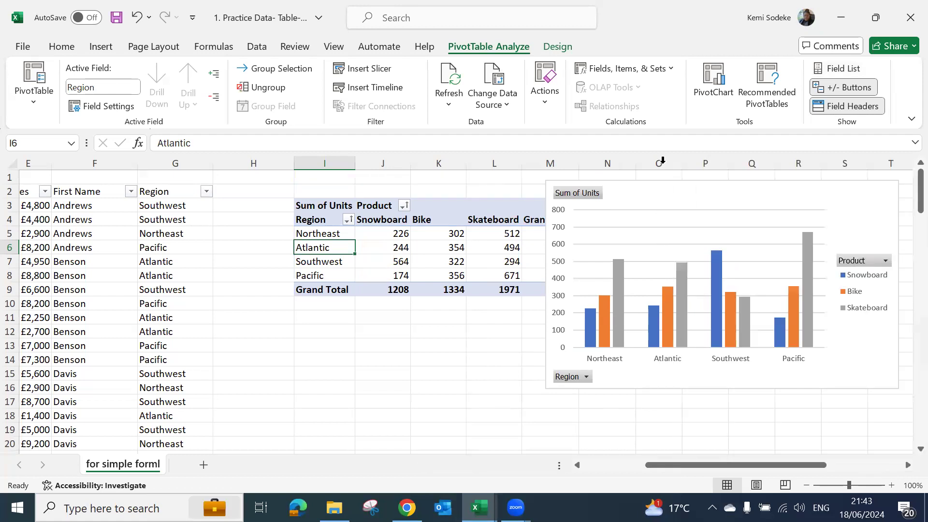
left_click_drag(677, 196, 834, 193)
left_click(408, 332)
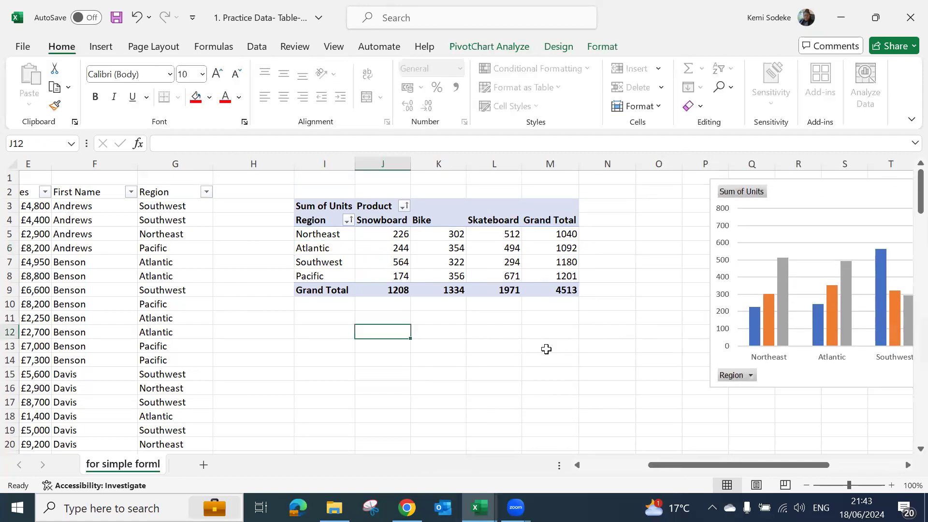
Fill the Southwest Bike units cell K7 in the pivot table with yellow.
left_click_drag(674, 465, 626, 466)
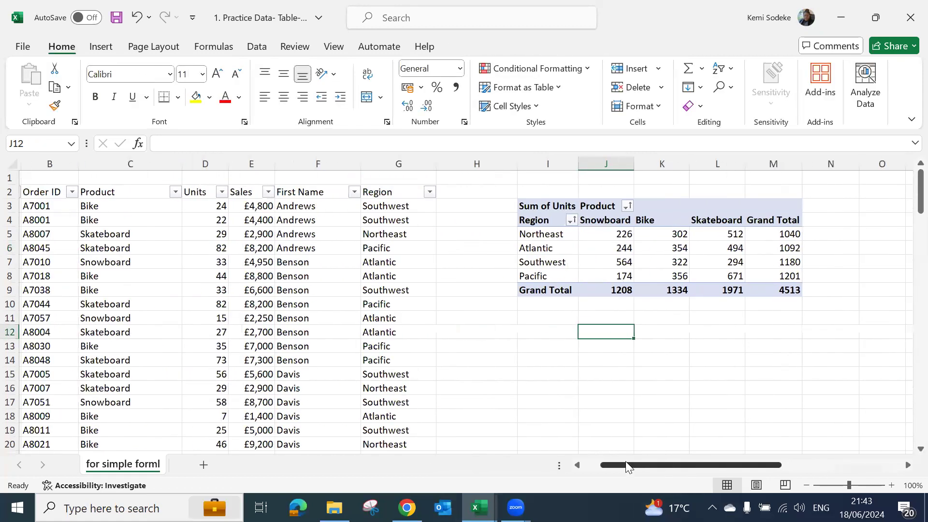
left_click(396, 208)
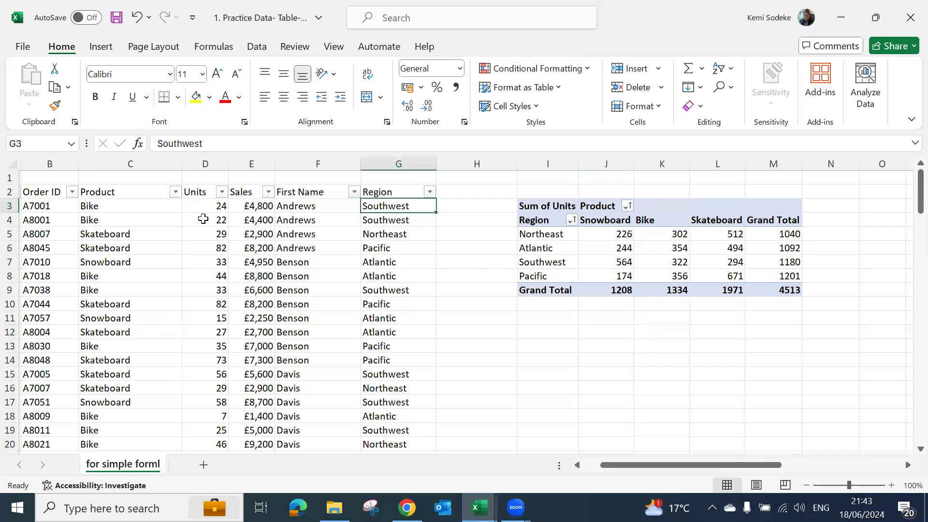
left_click(208, 208)
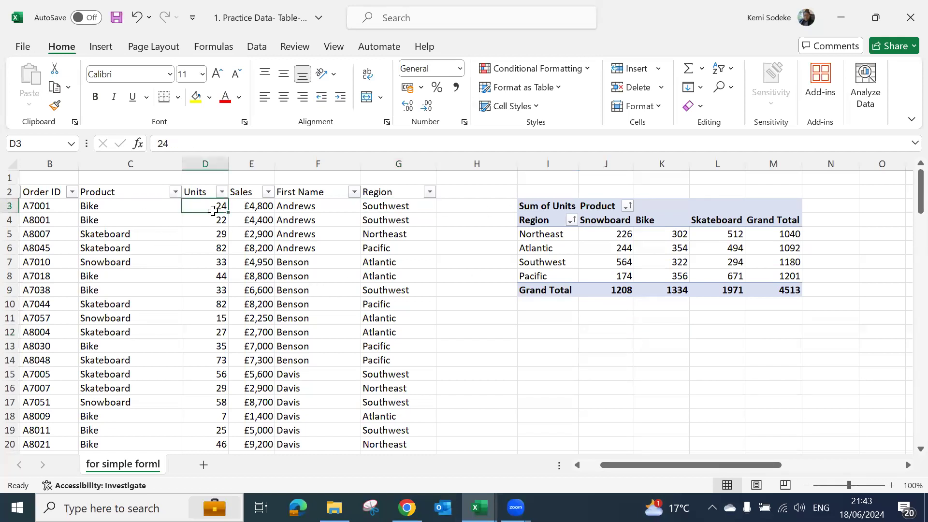
left_click(662, 262)
left_click(195, 97)
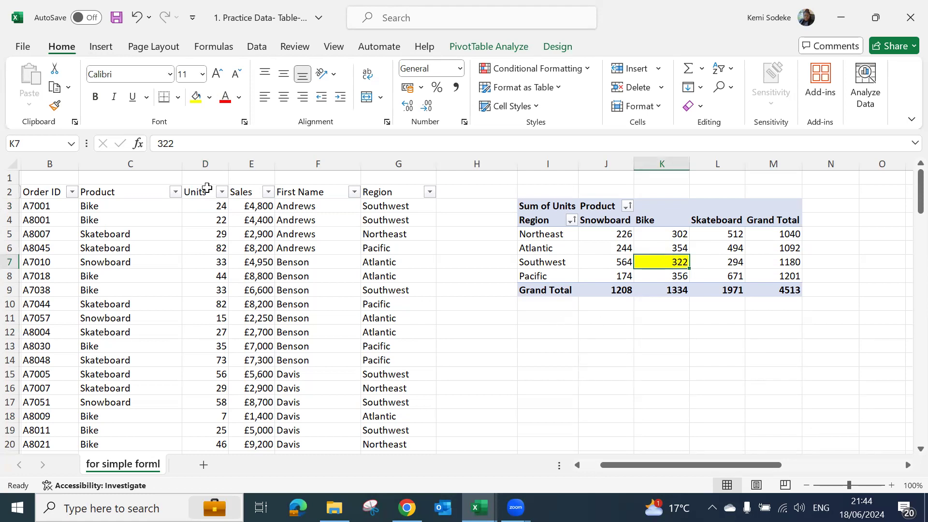
Change the units of the first Bike sale in source cell D3 to 1024.
left_click(209, 204)
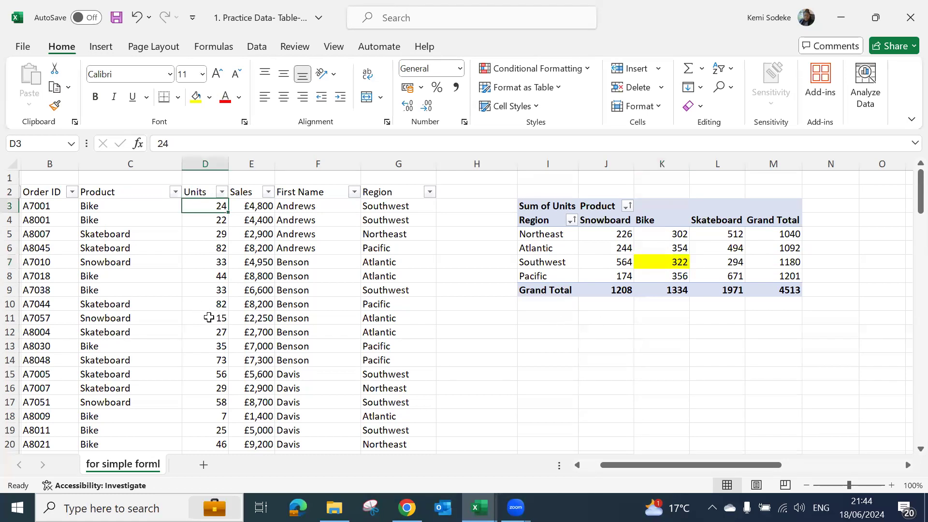
left_click(159, 143)
type("10")
key("Return")
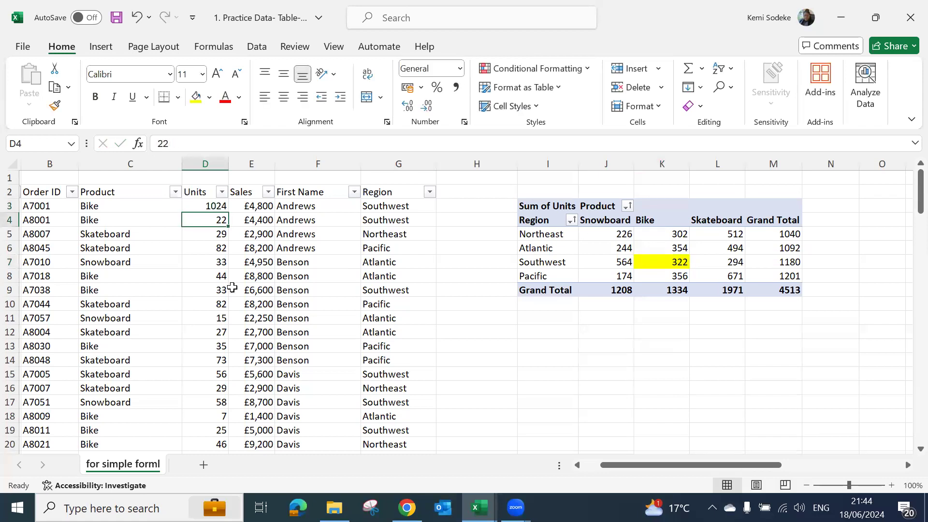
Refresh the Sum of Units pivot table so it picks up the edited source data.
left_click(198, 205)
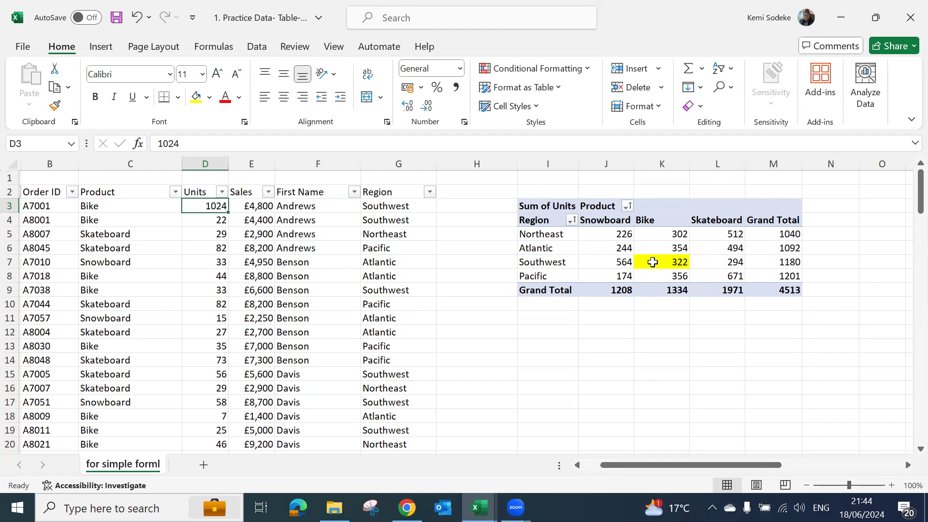
left_click(718, 237)
right_click(718, 240)
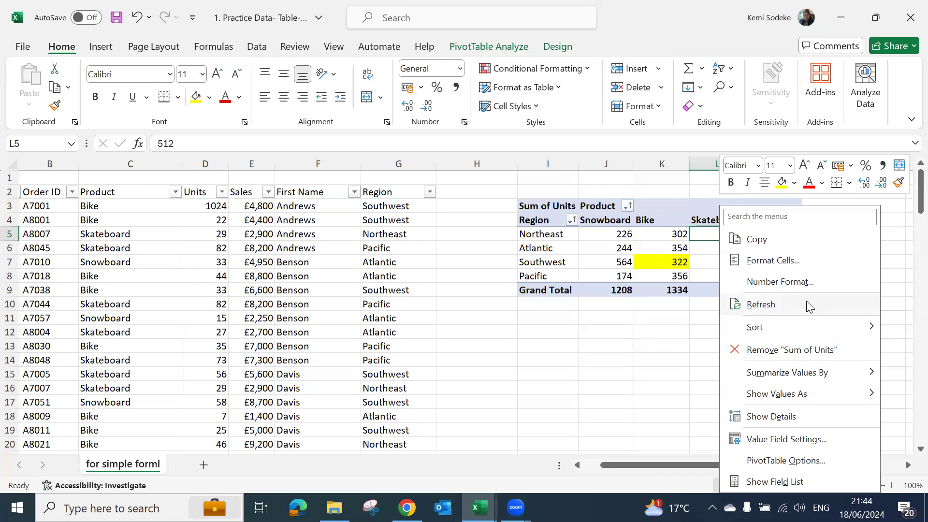
left_click(790, 306)
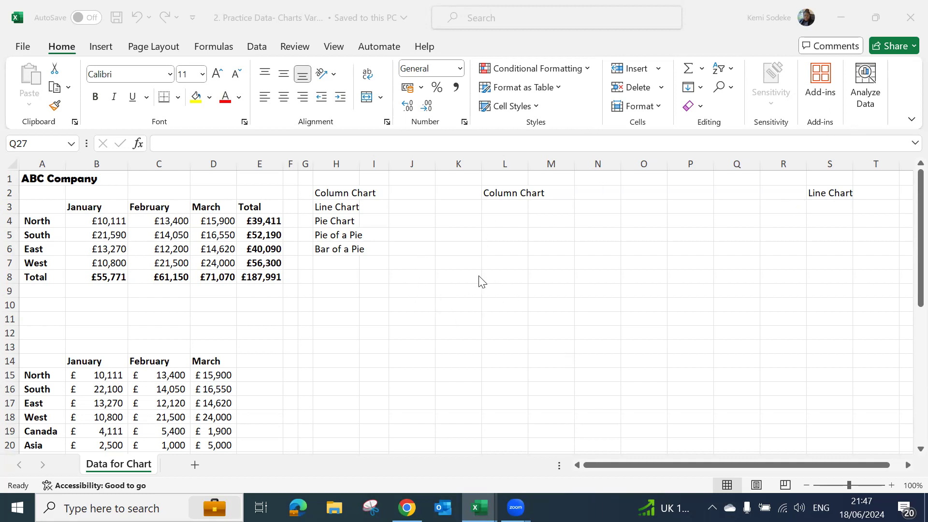
Insert a clustered column chart of the January to March regional figures in A3:D7, grouped by month with one series per region.
left_click(623, 292)
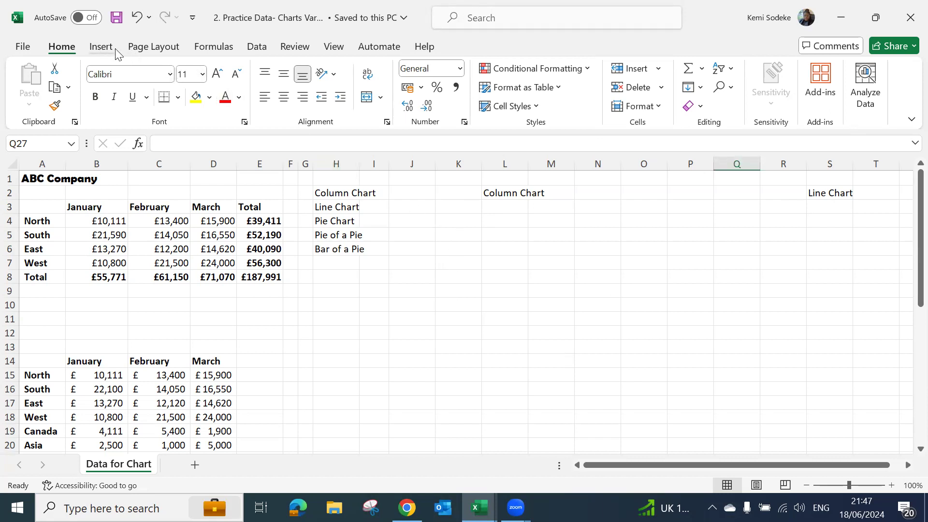
left_click(101, 47)
left_click(654, 330)
left_click(547, 276)
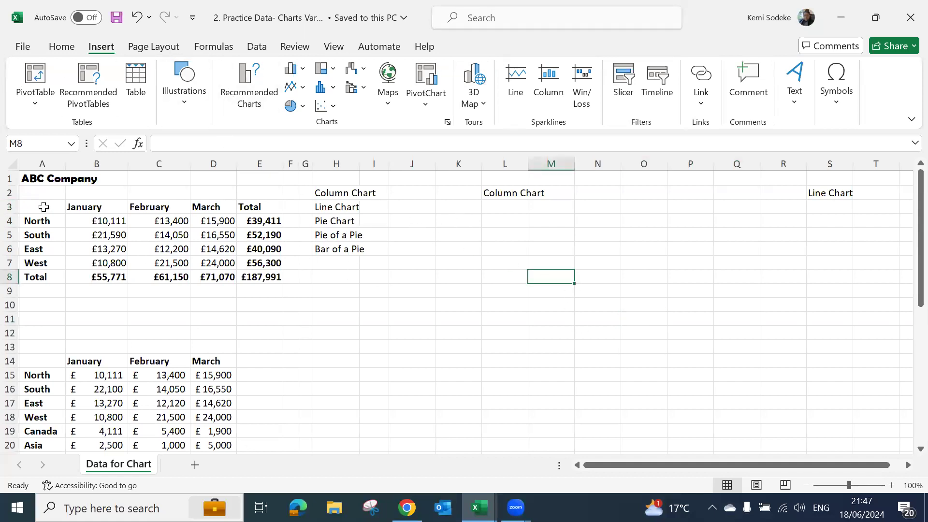
left_click_drag(34, 207, 217, 263)
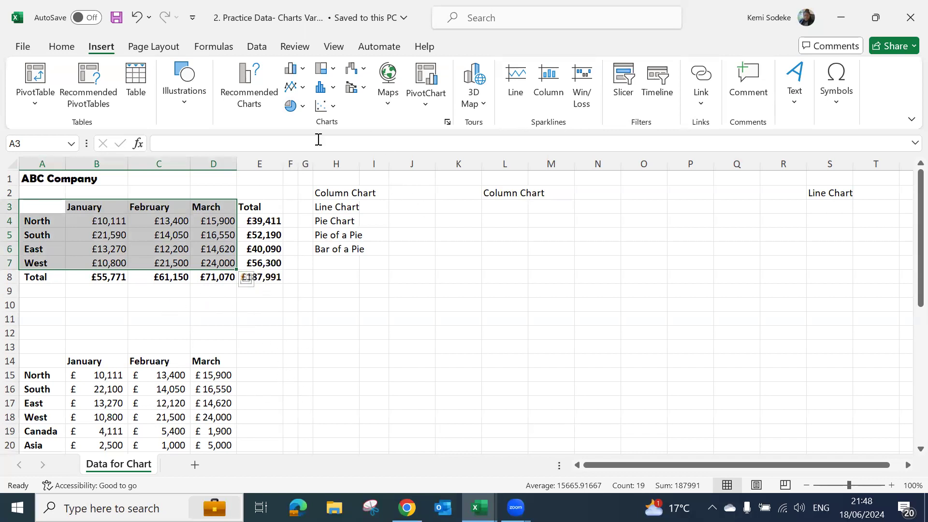
left_click(261, 84)
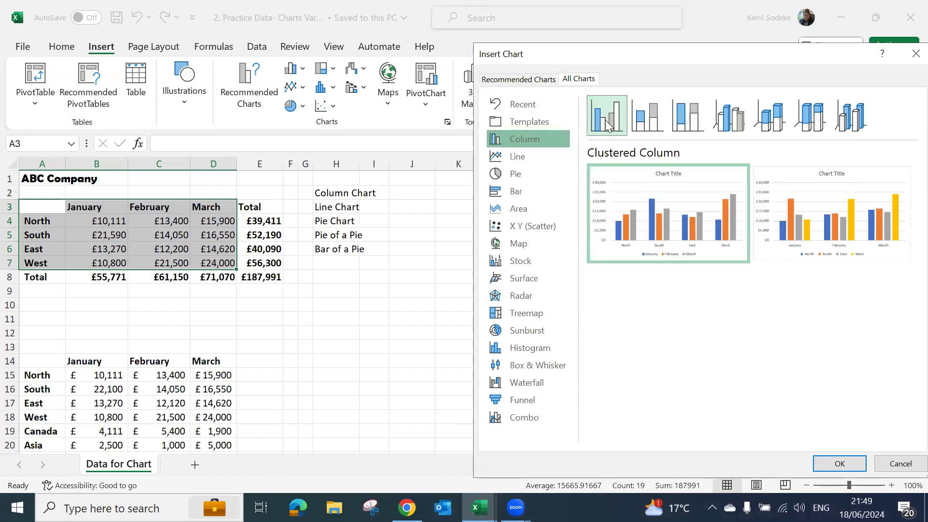
left_click(872, 253)
left_click(839, 463)
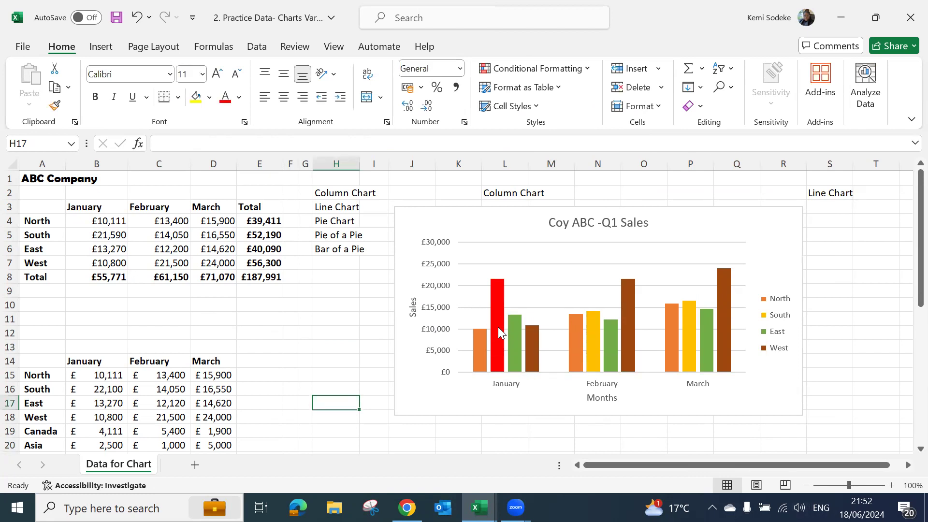
mouse_move(498, 327)
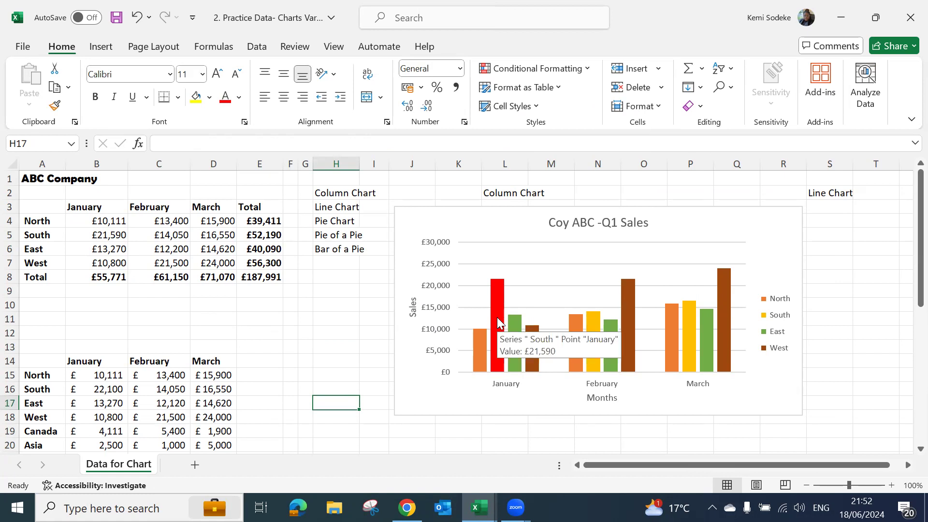
left_click(494, 306)
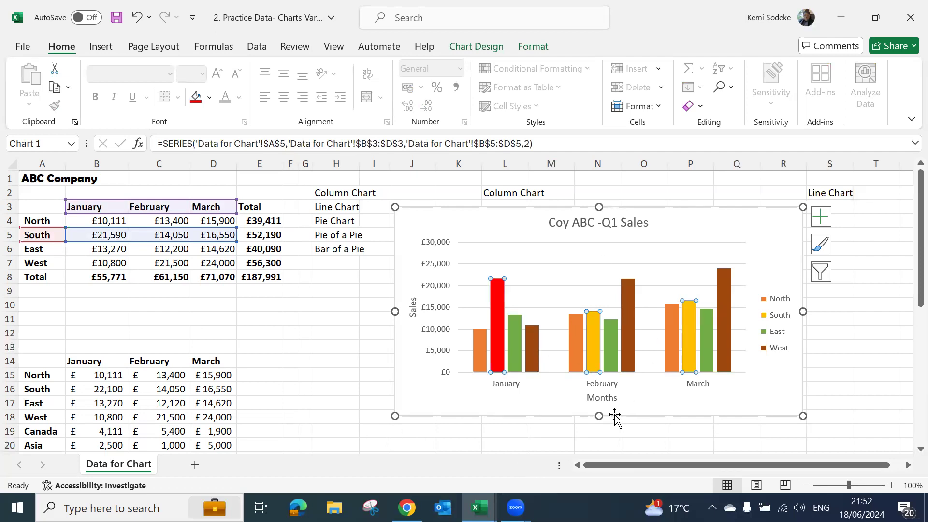
left_click(736, 430)
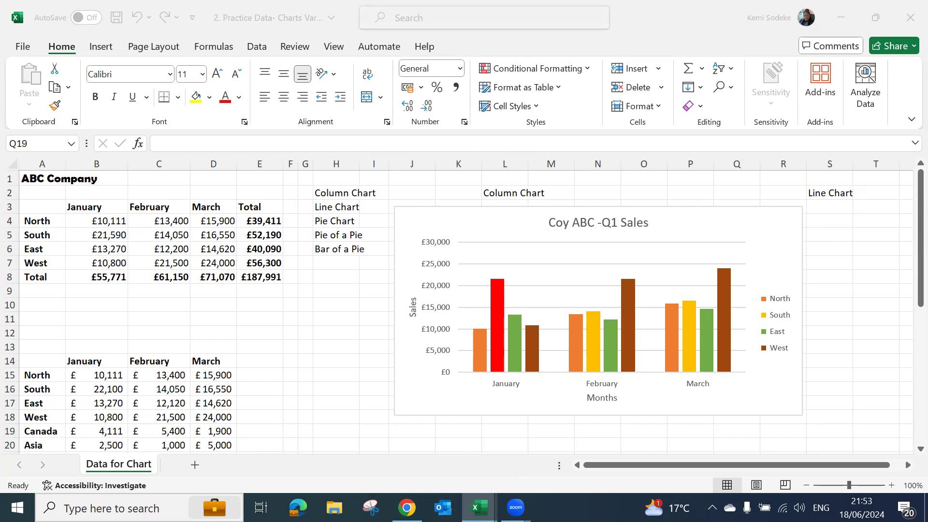
Switch the column chart's rows and columns in its data source, making the regions the categories and the months the series.
left_click(776, 323)
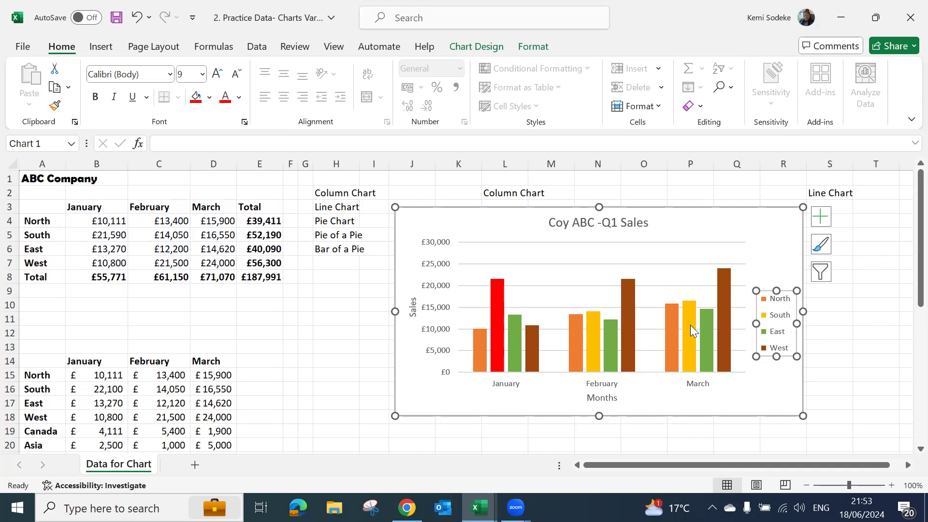
left_click(829, 269)
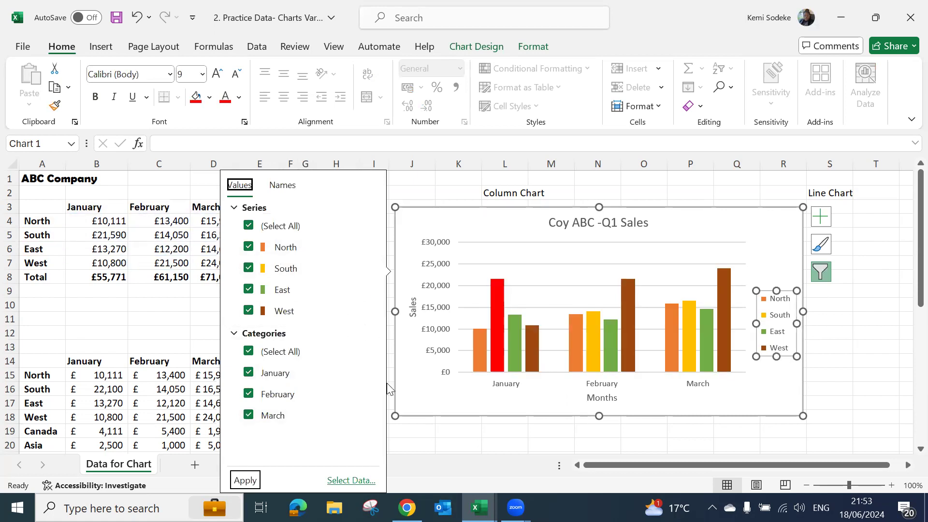
left_click(366, 481)
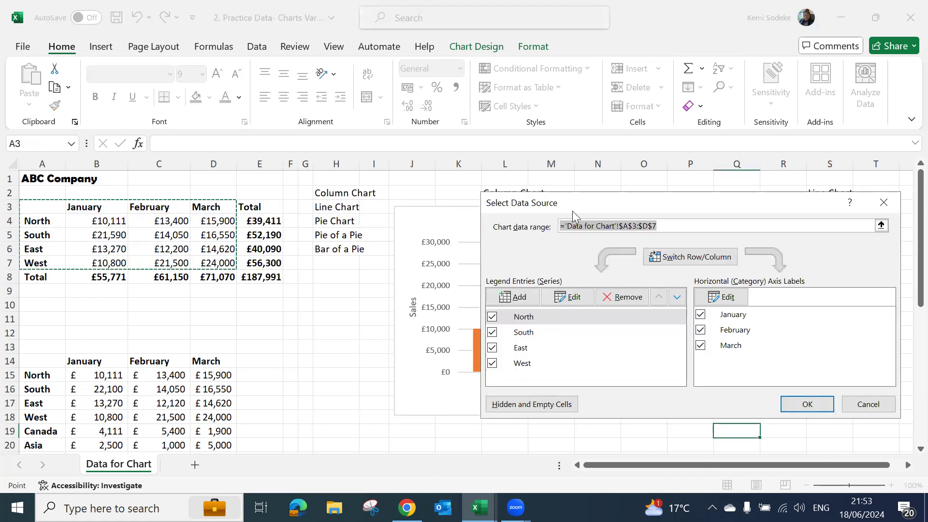
key("Return")
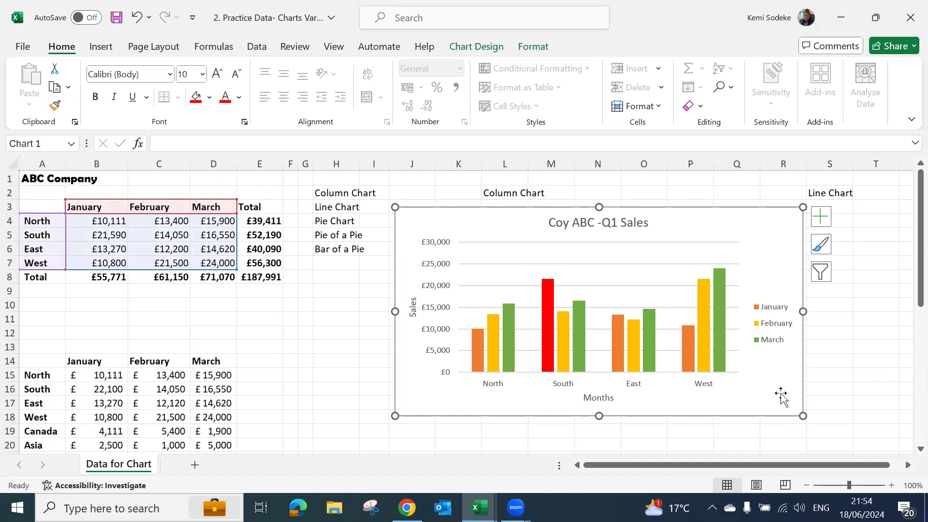
left_click(546, 314)
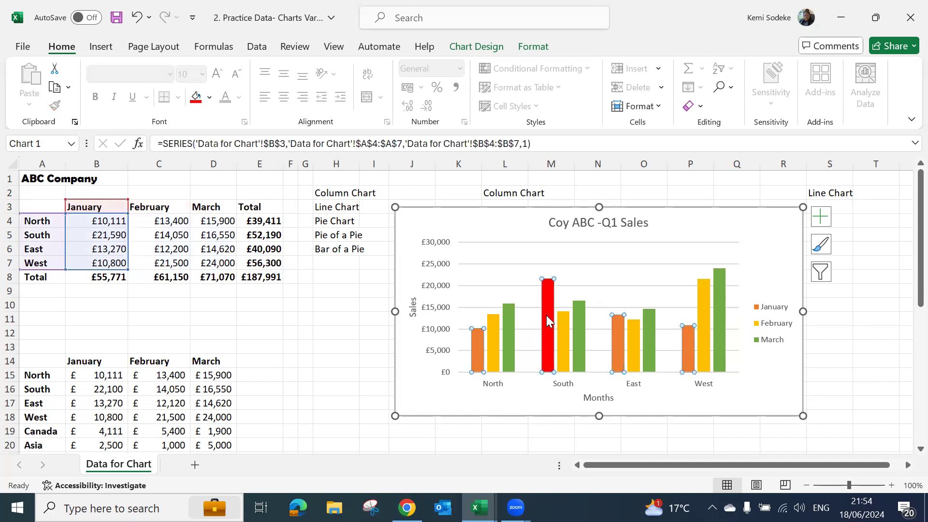
left_click(534, 442)
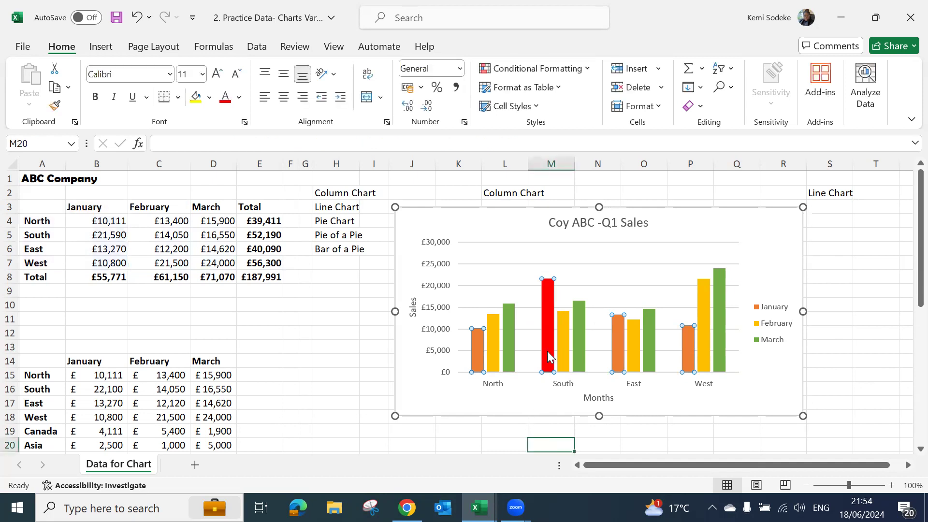
left_click(549, 309)
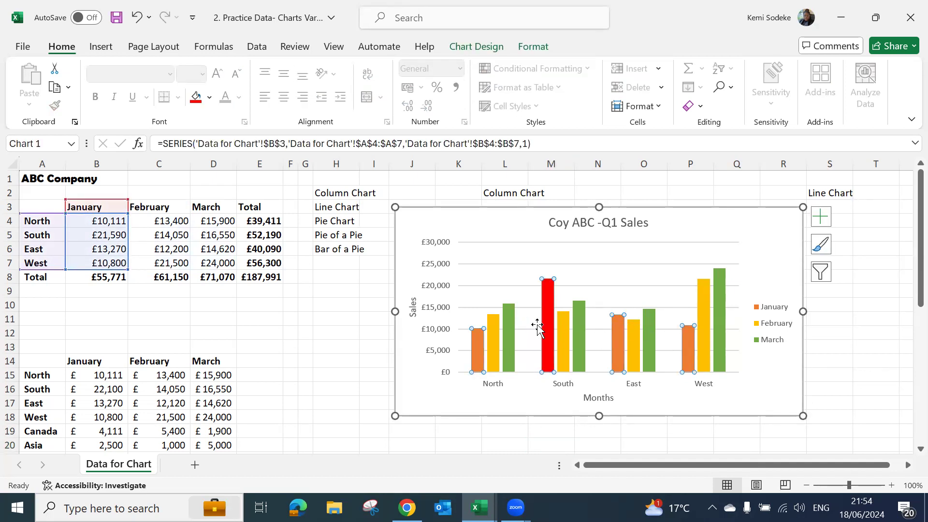
left_click(540, 401)
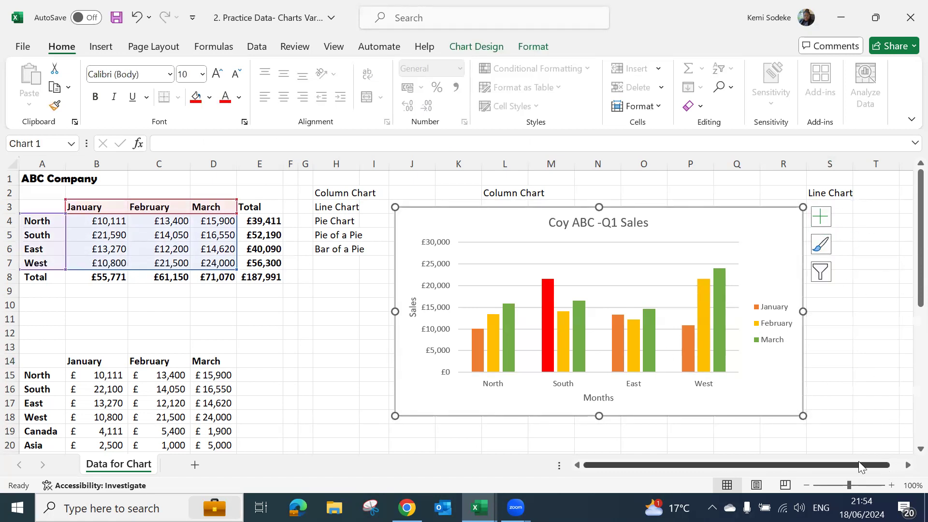
left_click(337, 350)
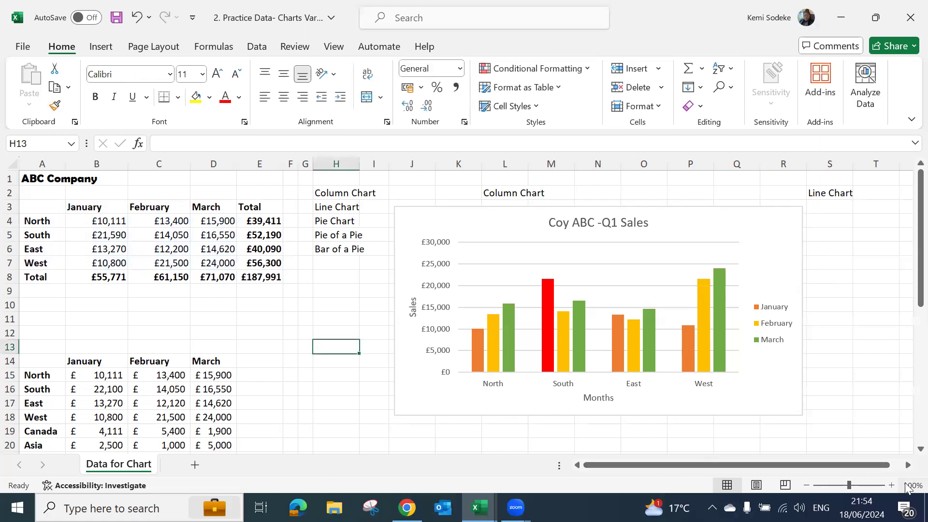
Copy the Coy ABC -Q1 Sales column chart and paste the copy at cell U3, beside the Line Chart label.
left_click(907, 465)
left_click(907, 464)
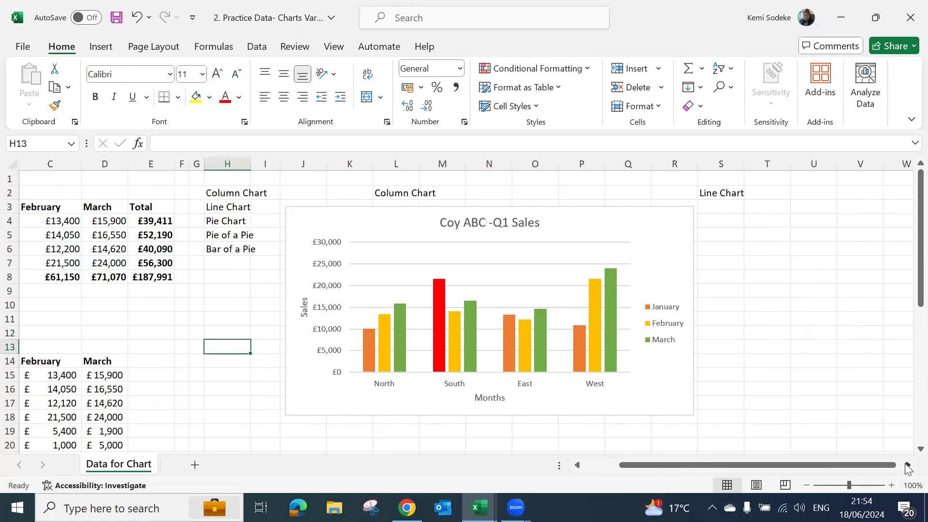
left_click(907, 464)
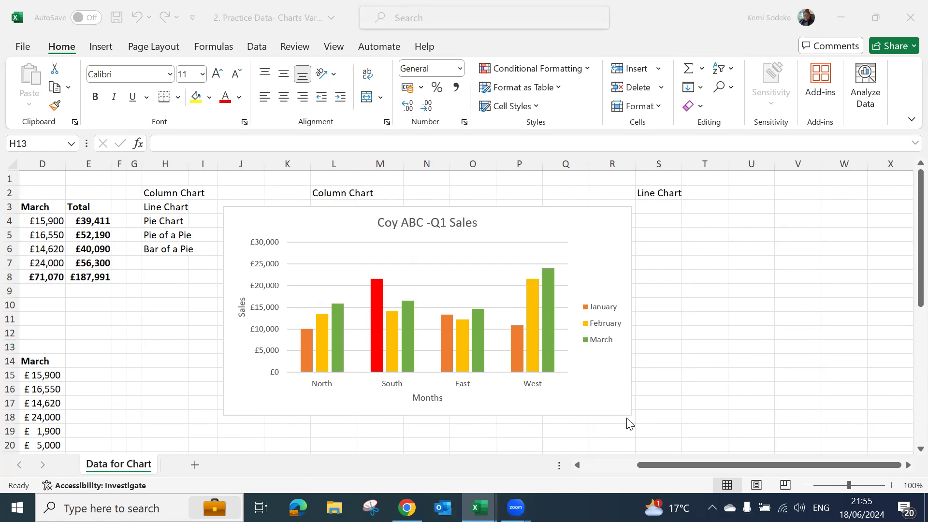
left_click(498, 224)
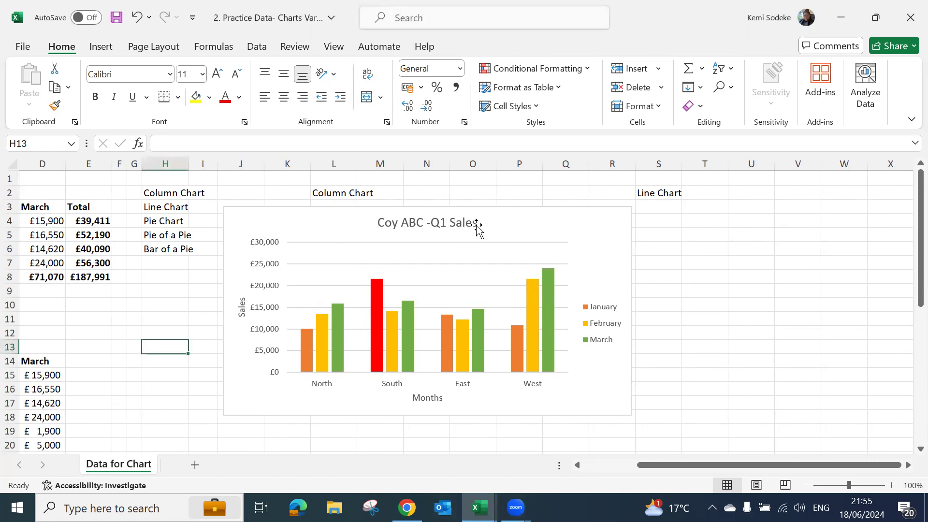
left_click(505, 225)
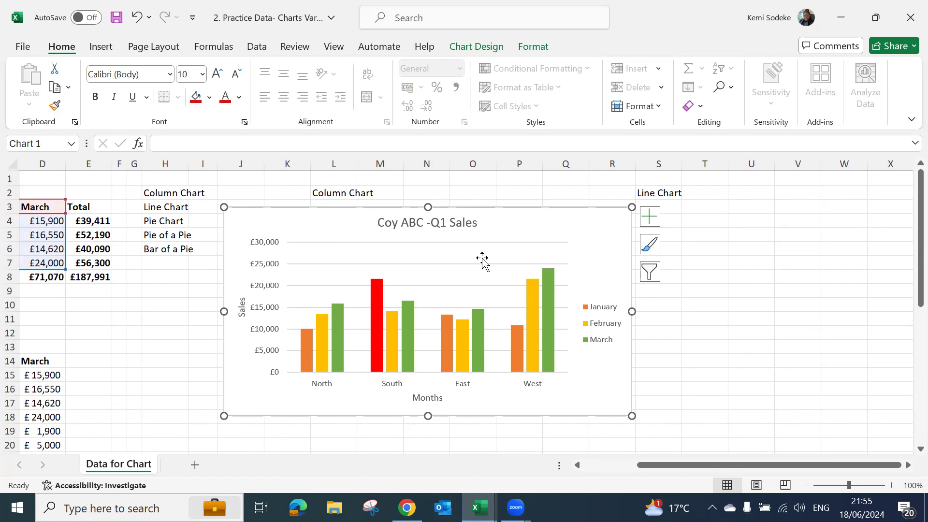
right_click(326, 220)
left_click(367, 116)
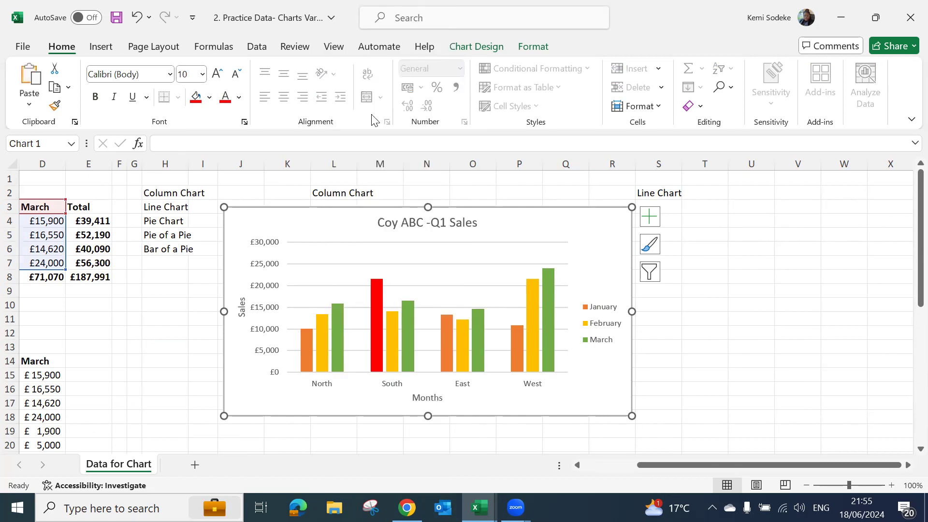
left_click(739, 208)
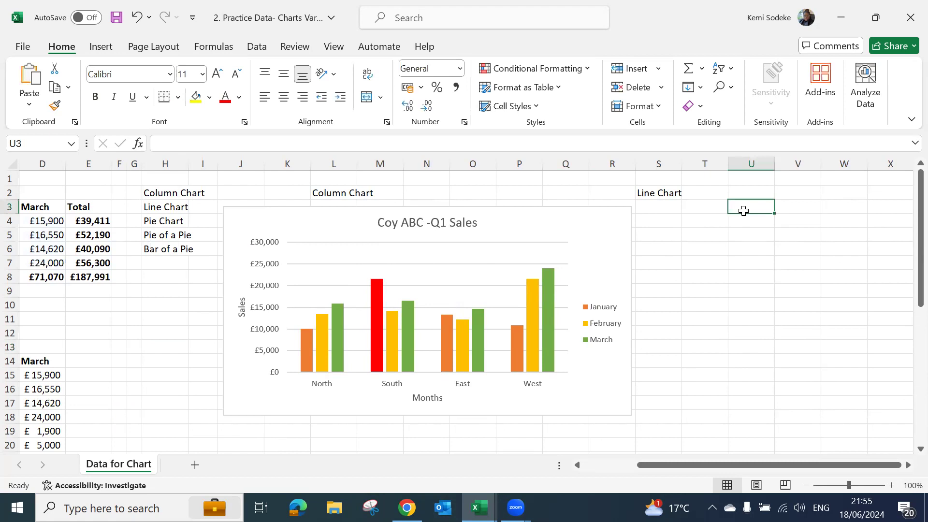
right_click(741, 207)
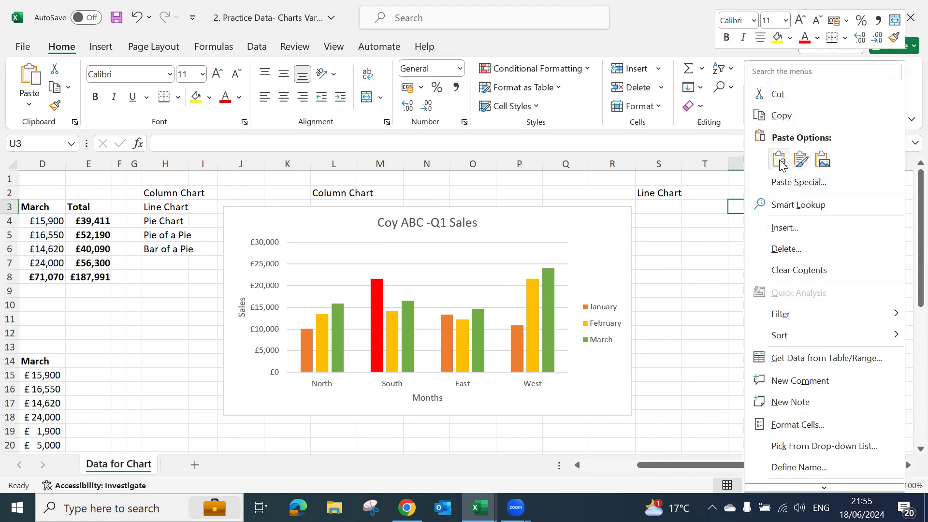
left_click(800, 159)
Change the pasted chart's type to a Line chart with January, February and March as the series.
left_click(907, 465)
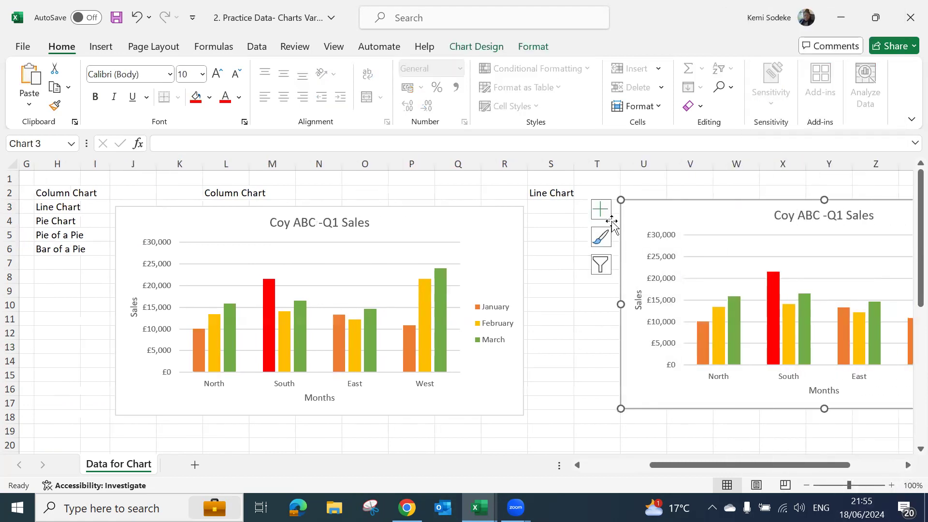
left_click(907, 465)
left_click(906, 465)
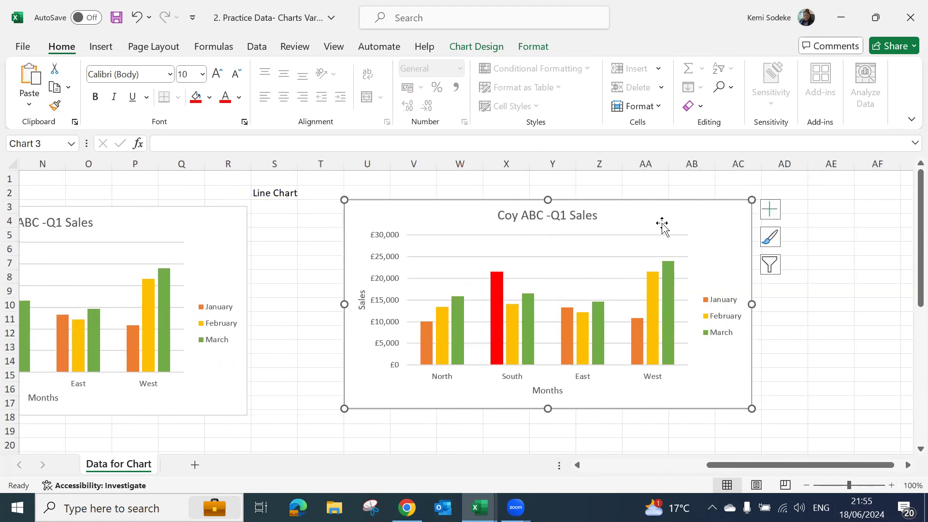
left_click(476, 46)
left_click(796, 92)
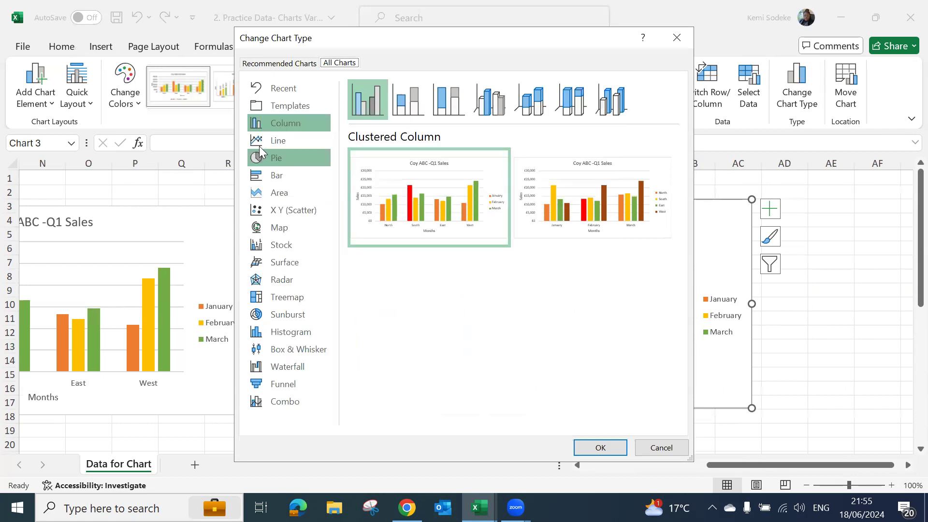
left_click(282, 142)
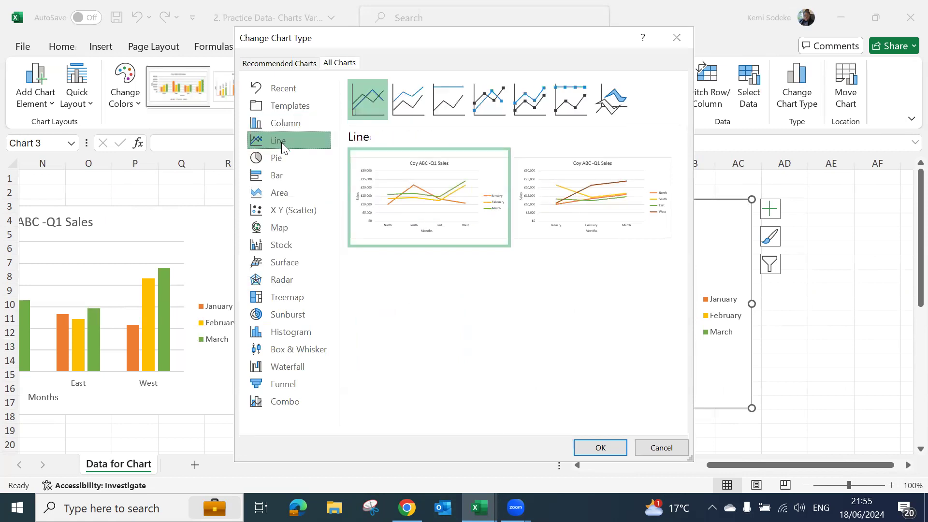
mouse_move(440, 173)
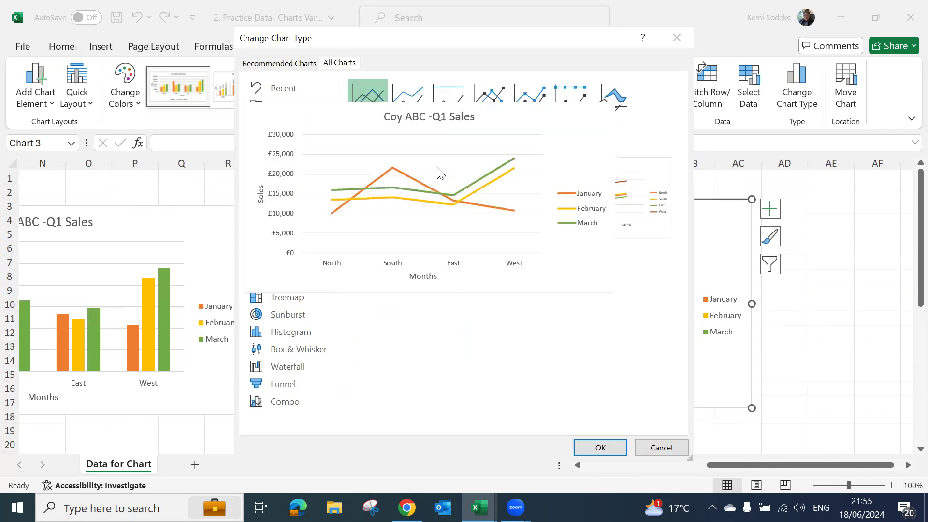
left_click(600, 447)
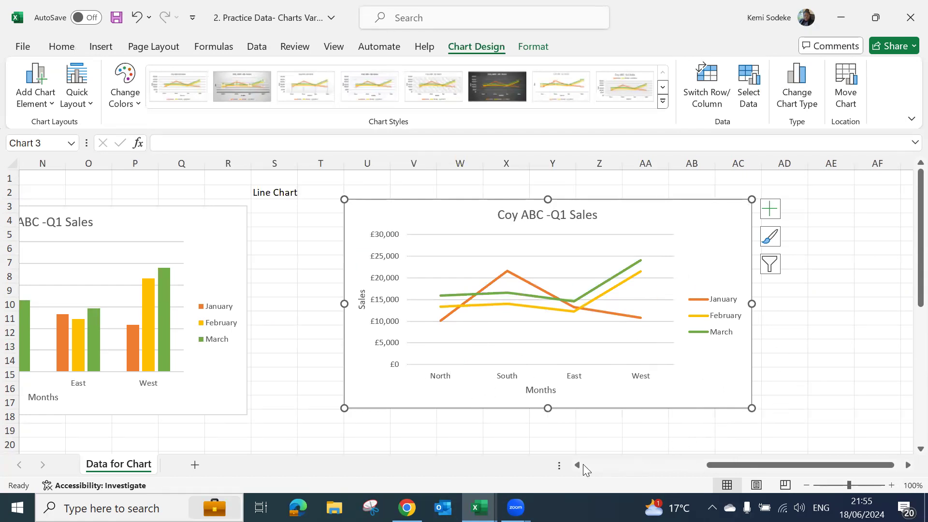
Insert a 2-D stacked line chart from the regional January to March figures in A3:D7.
left_click(577, 464)
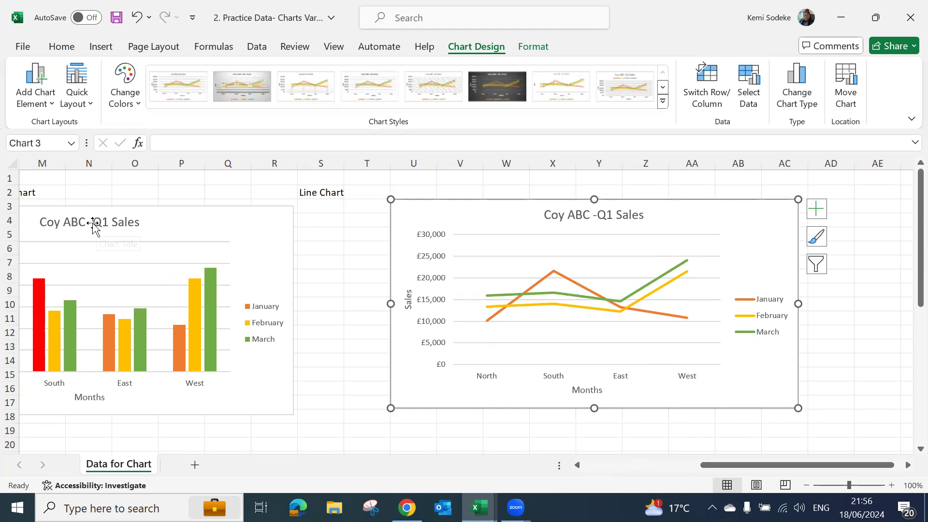
scroll(215, 307, "left", 5)
left_click(214, 317)
left_click_drag(33, 206, 228, 265)
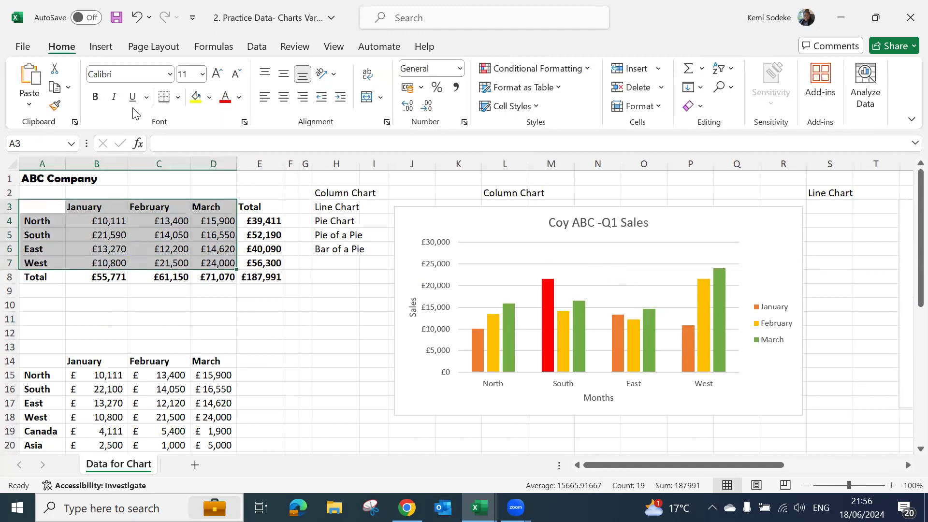
left_click(102, 48)
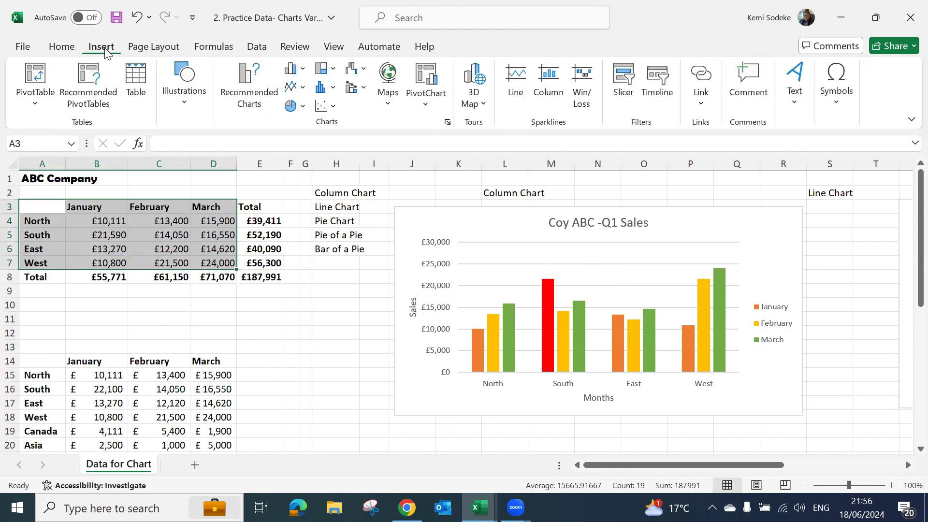
left_click(293, 90)
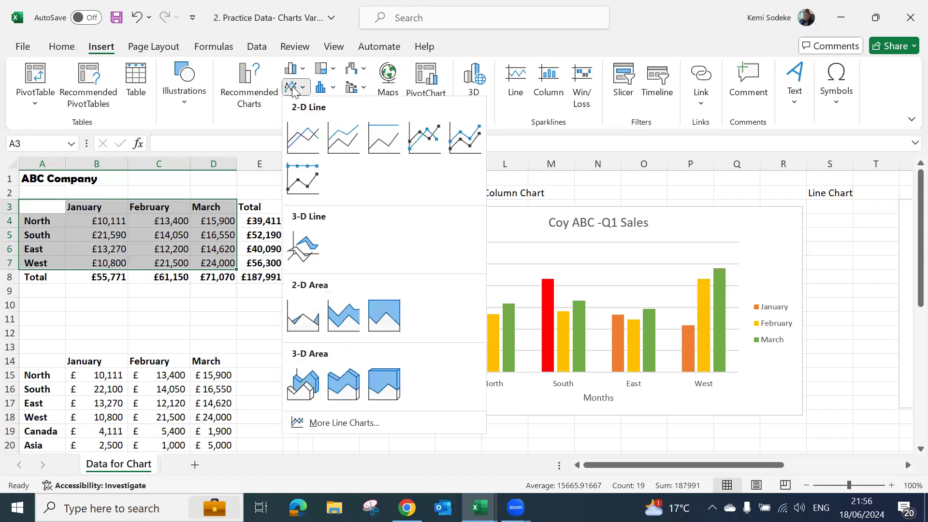
left_click(342, 138)
Move the new stacked line chart directly below the Coy ABC -Q1 Sales line chart, starting around row 19 in column U.
left_click_drag(522, 237, 802, 271)
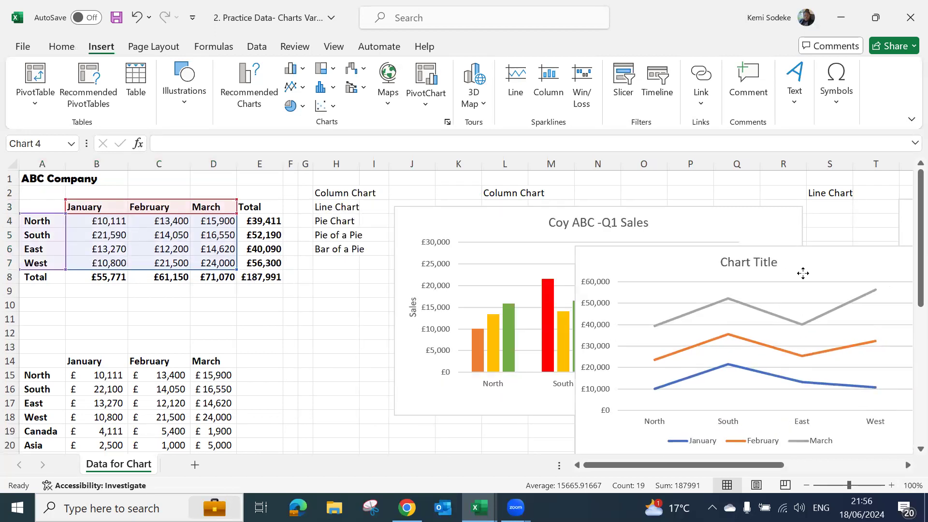
left_click(906, 465)
left_click(906, 465)
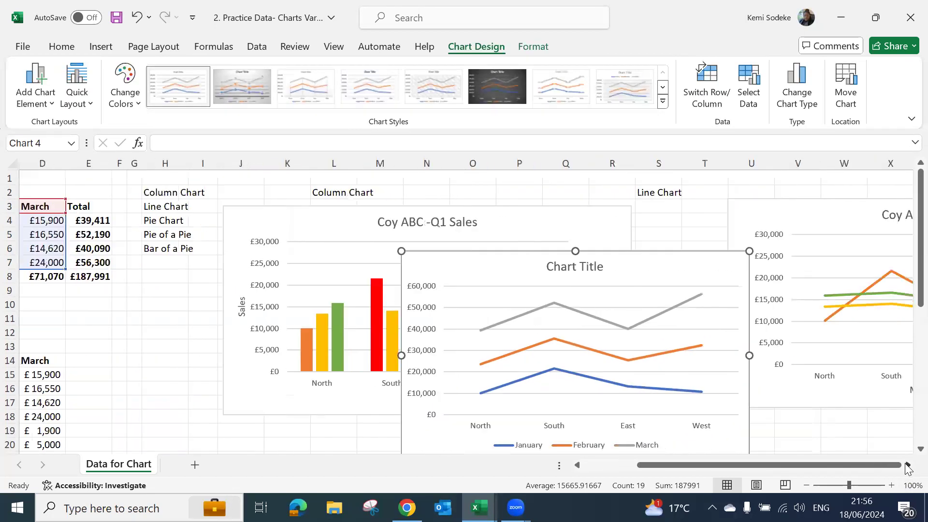
left_click(907, 465)
left_click(908, 465)
left_click(907, 465)
left_click(907, 465)
left_click(908, 466)
left_click(908, 465)
left_click_drag(274, 278, 615, 384)
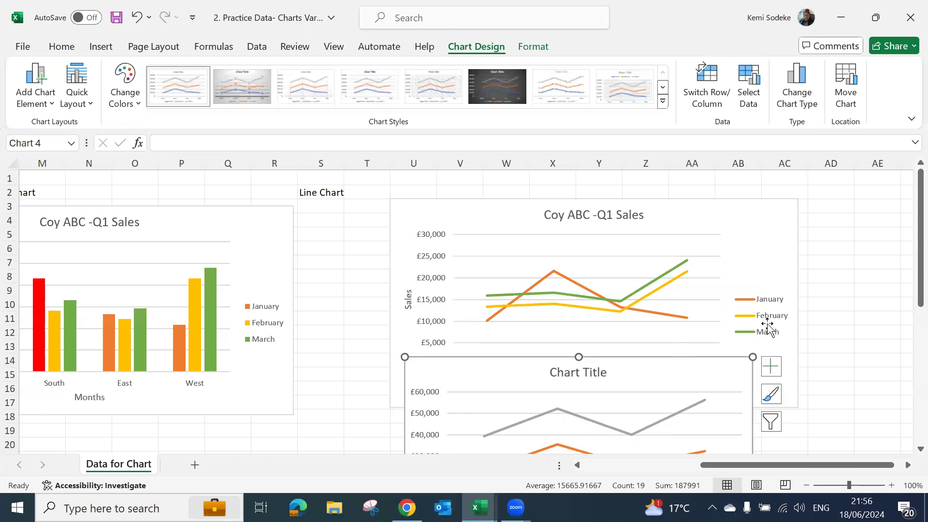
scroll(765, 319, "down", 3)
left_click_drag(645, 250, 641, 319)
scroll(604, 341, "down", 2)
scroll(749, 358, "up", 3)
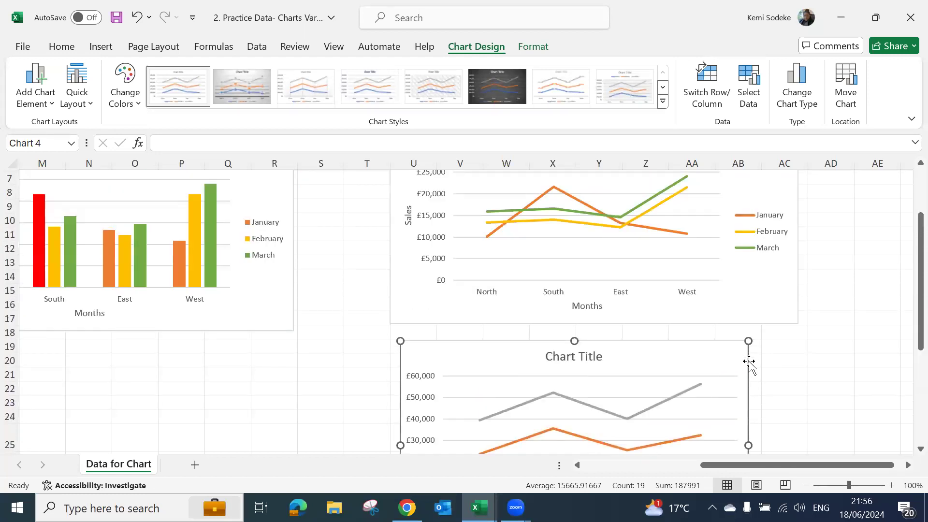
scroll(735, 363, "down", 2)
scroll(664, 359, "up", 3)
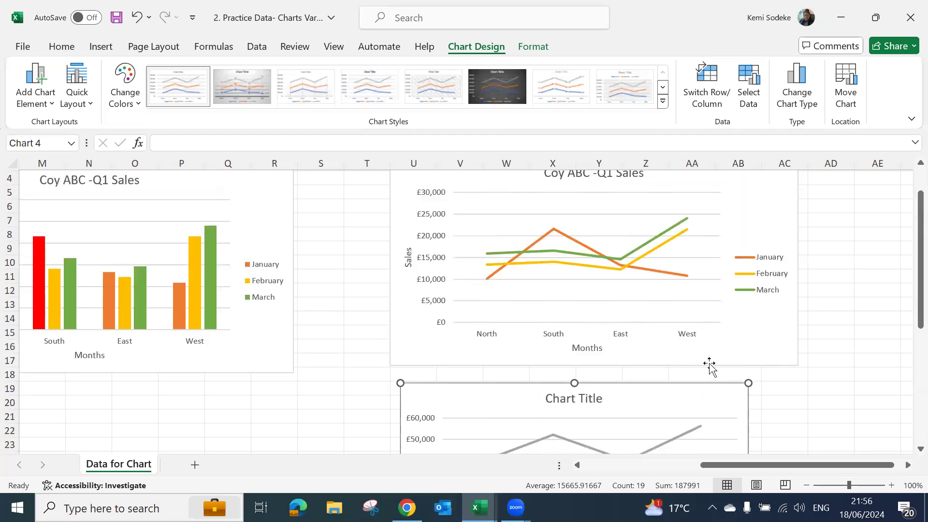
scroll(752, 376, "up", 1)
scroll(752, 374, "down", 3)
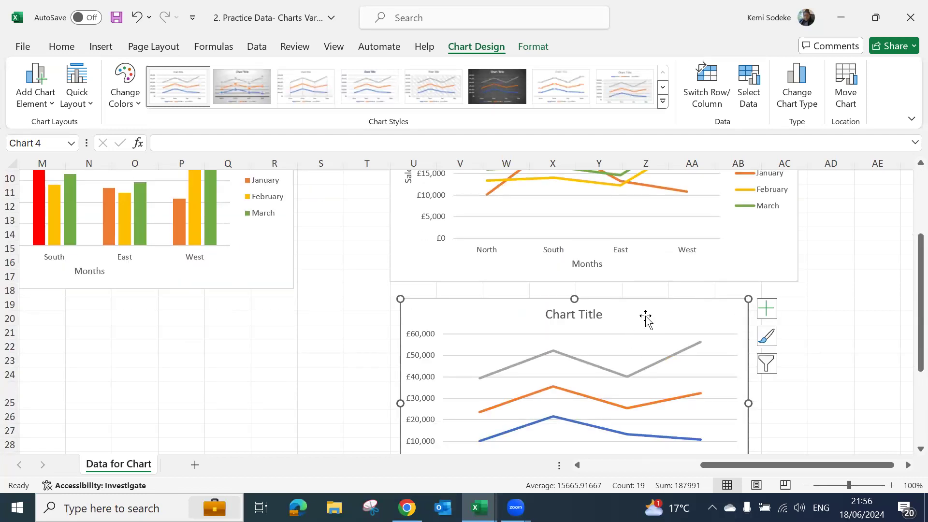
Delete the stacked line chart below the Coy ABC -Q1 Sales line chart.
key("Delete")
Insert a 2-D pie chart of the January sales by region from A14:B22.
left_click_drag(786, 464, 633, 457)
scroll(570, 421, "up", 3)
scroll(483, 362, "down", 2)
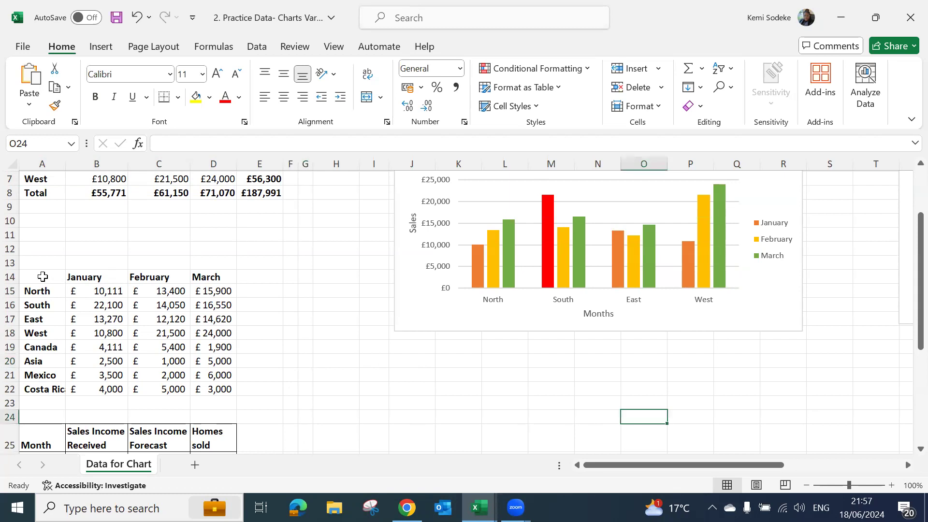
left_click_drag(42, 277, 103, 388)
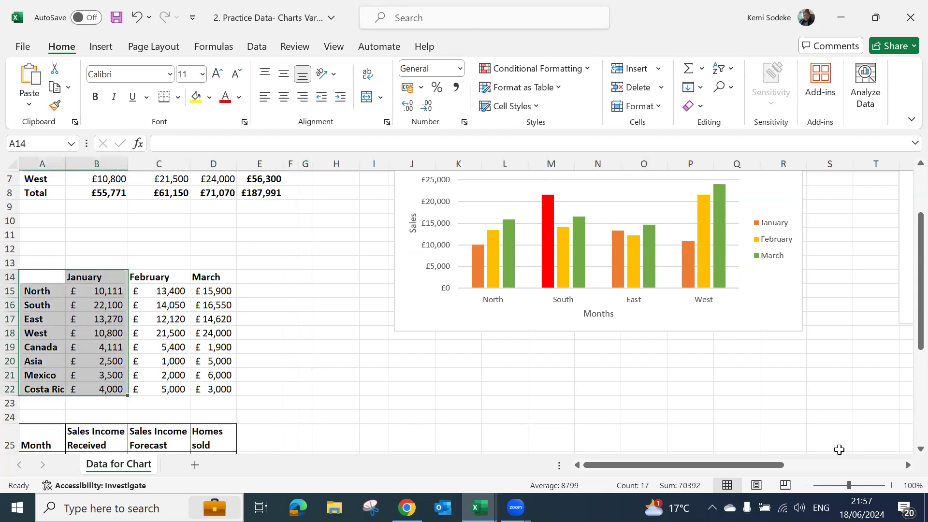
scroll(754, 380, "down", 3)
scroll(531, 362, "up", 2)
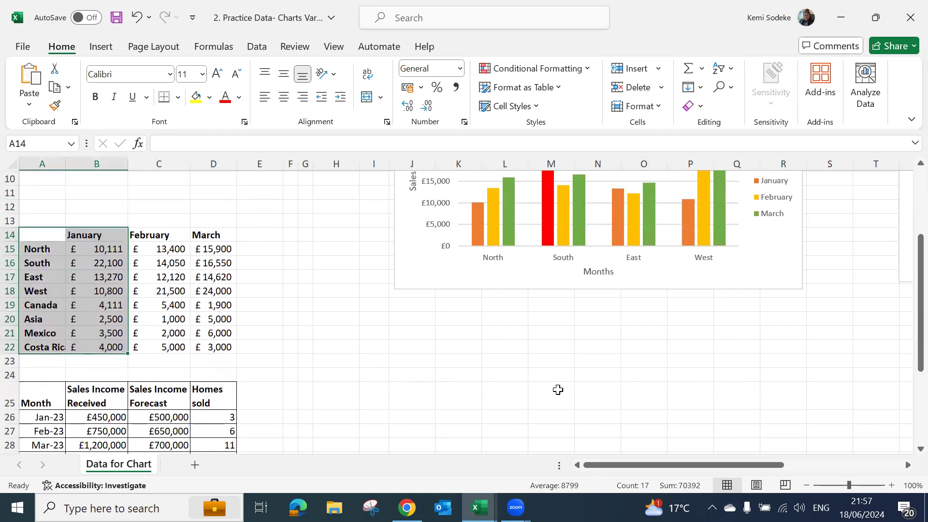
left_click(101, 46)
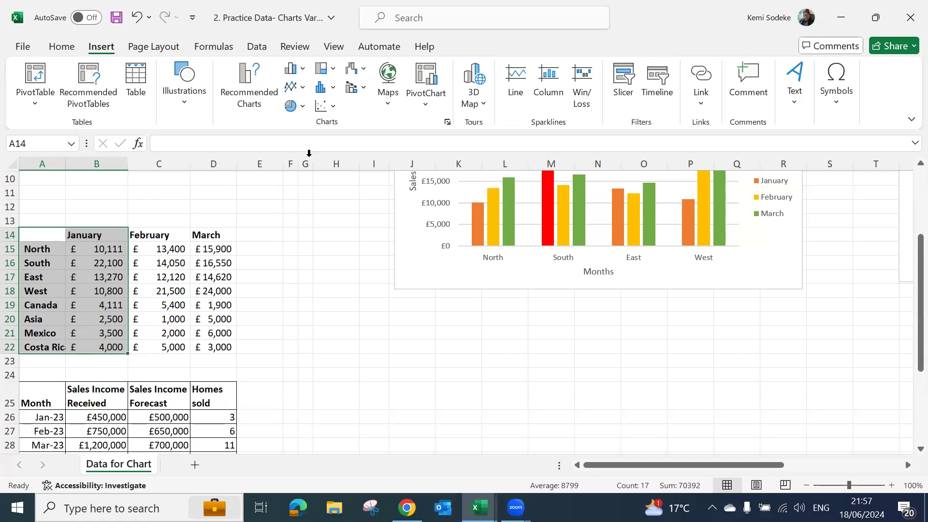
left_click(303, 106)
left_click(295, 154)
scroll(822, 340, "down", 2)
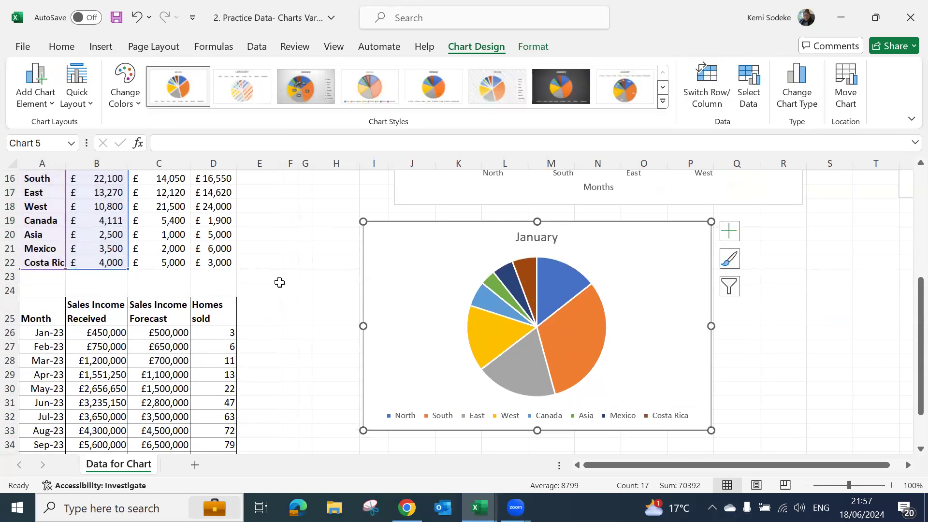
scroll(280, 283, "up", 1)
scroll(787, 397, "down", 1)
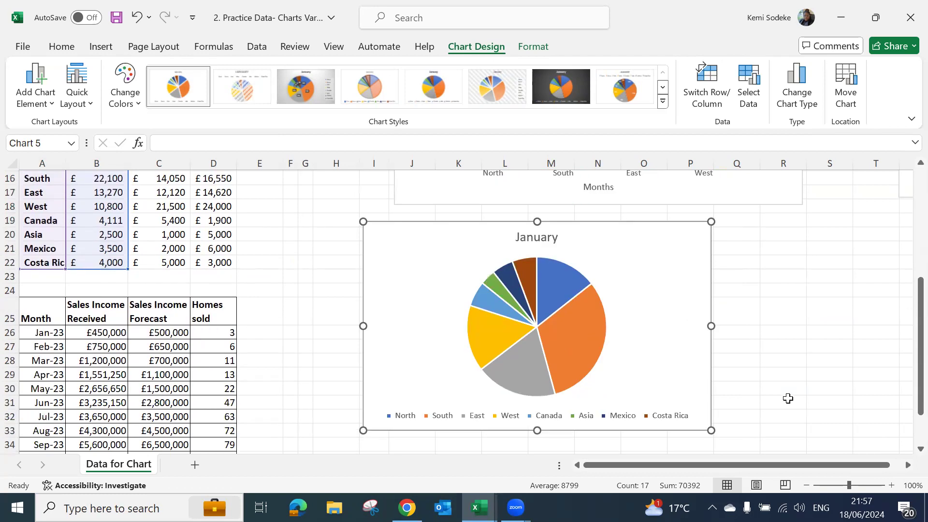
Try several chart styles on the January pie and apply the grey gradient one with dark percentage labels and a side legend.
left_click(570, 317)
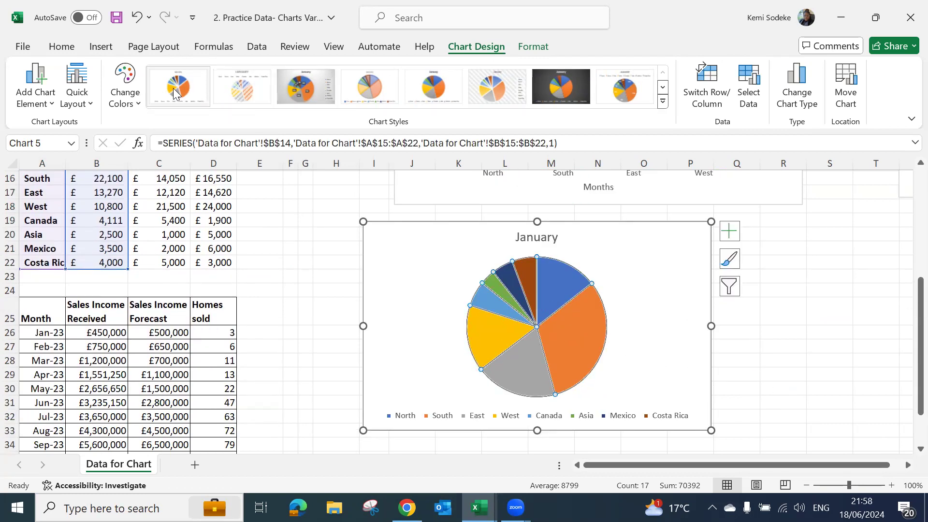
left_click(306, 87)
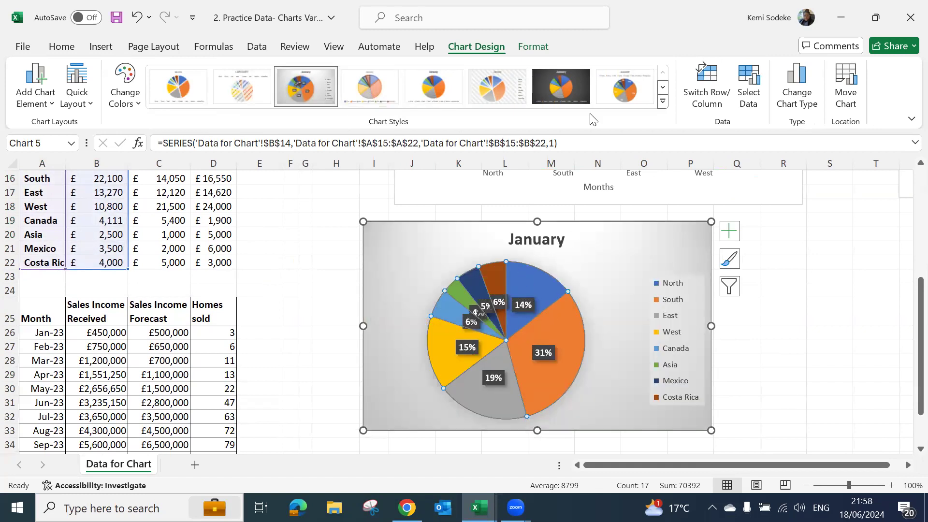
left_click(623, 90)
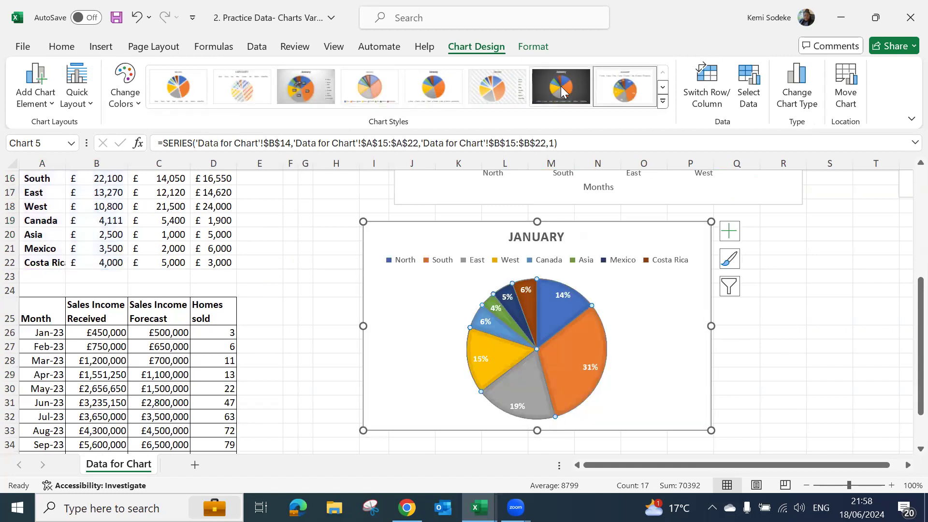
left_click(560, 91)
left_click(305, 87)
left_click(782, 374)
Examine the January pie chart's legend and percentage labels alongside the source tables and the list of chart types.
scroll(529, 409, "down", 2)
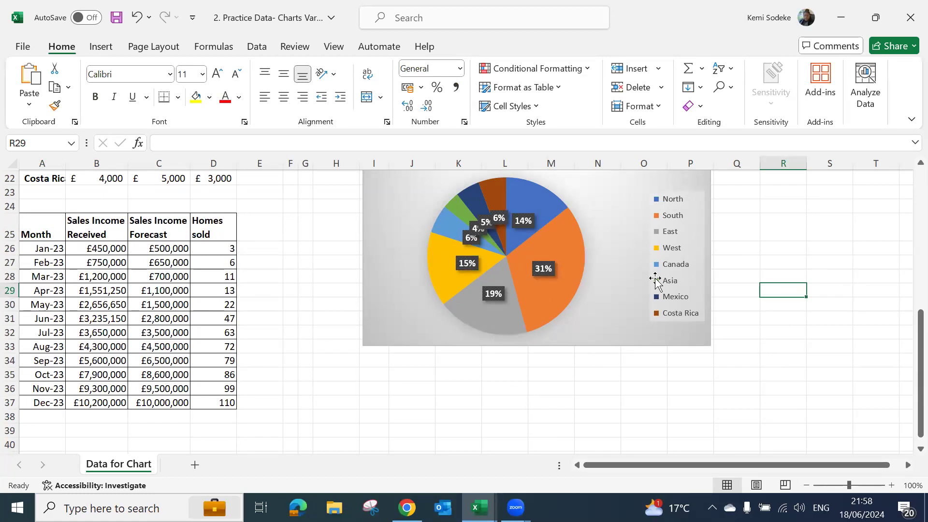
left_click(676, 269)
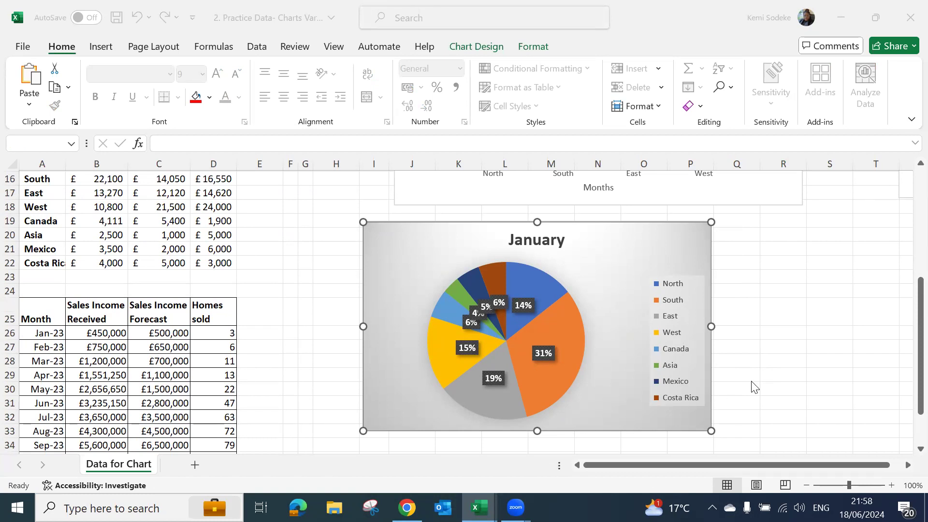
left_click(659, 345)
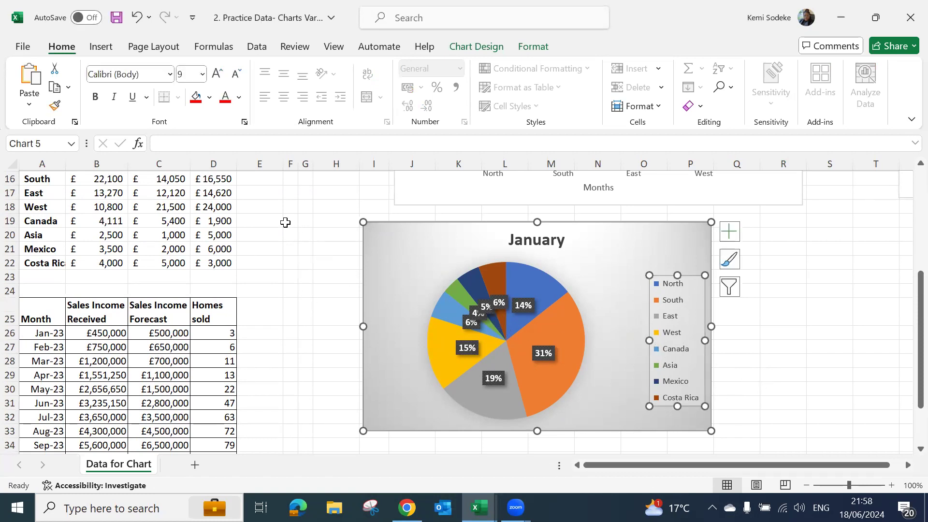
scroll(285, 222, "up", 2)
scroll(574, 307, "down", 2)
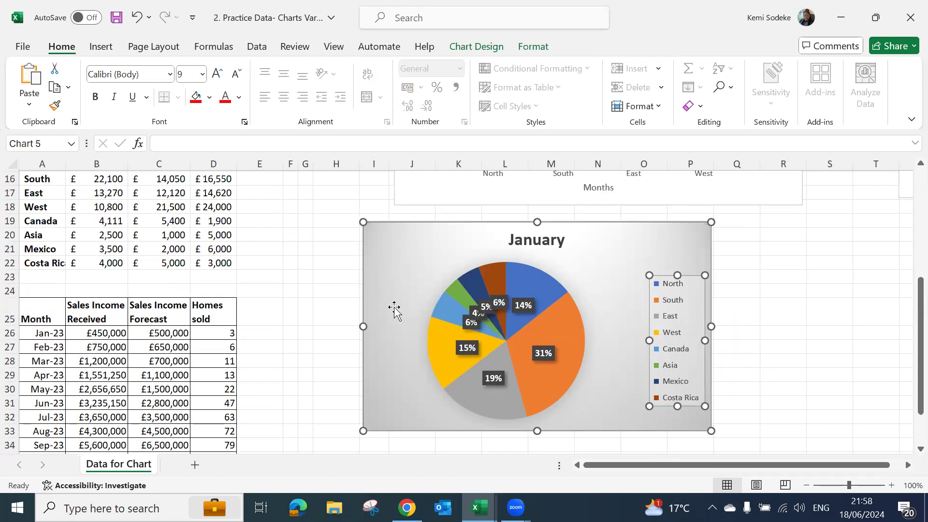
scroll(352, 261, "up", 5)
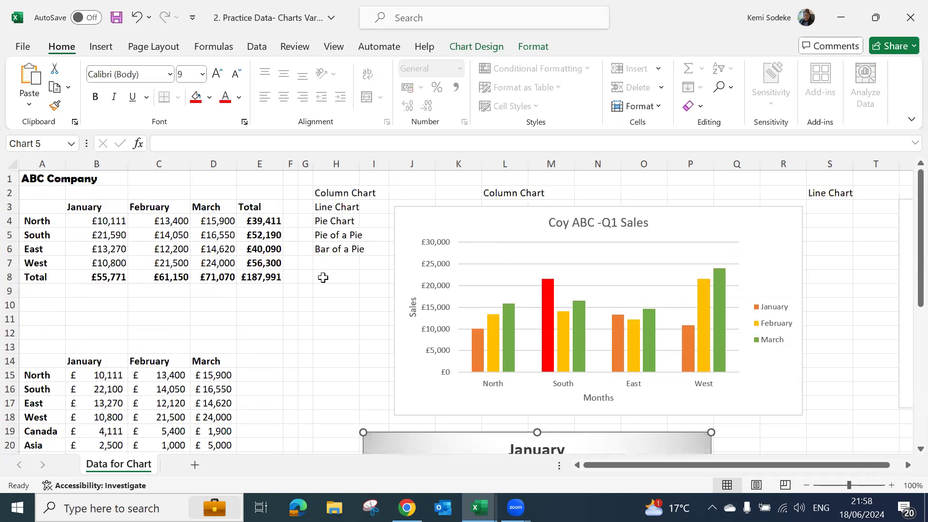
scroll(338, 275, "down", 6)
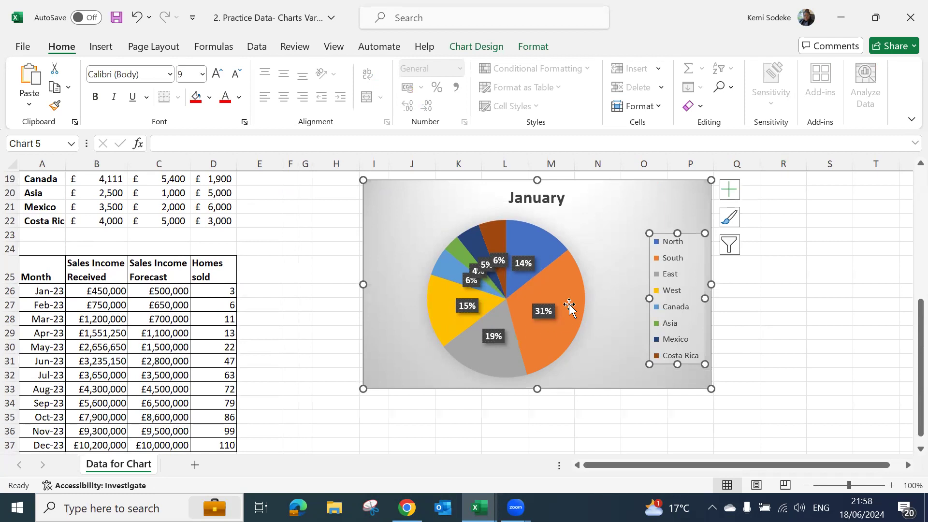
mouse_move(572, 297)
Copy the January pie chart and paste the copy beside it at cell R19 using the destination theme.
scroll(590, 261, "up", 2)
scroll(590, 261, "right", 2)
right_click(315, 338)
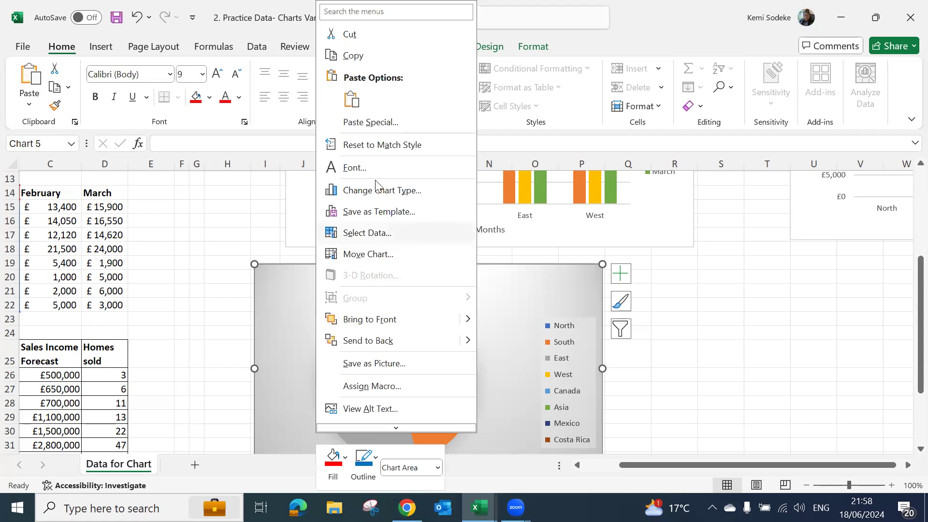
left_click(372, 58)
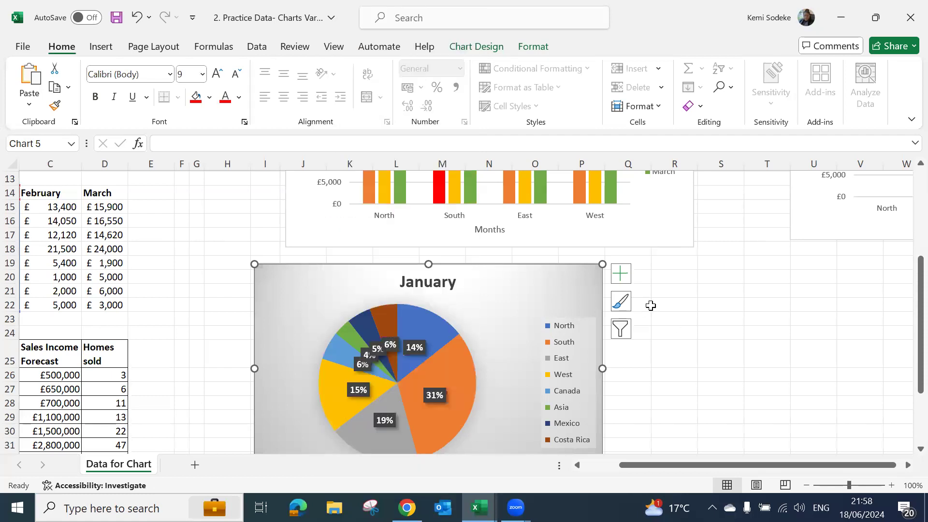
left_click(677, 263)
right_click(676, 263)
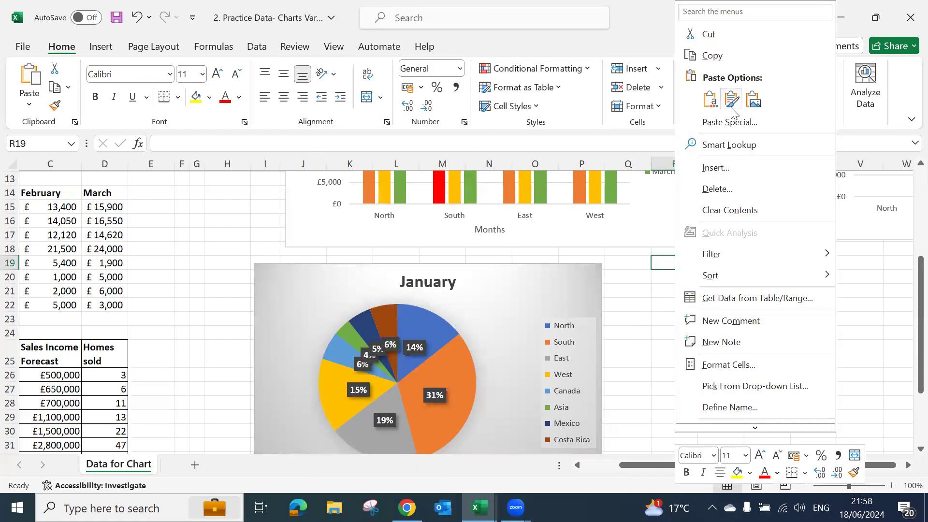
left_click(711, 99)
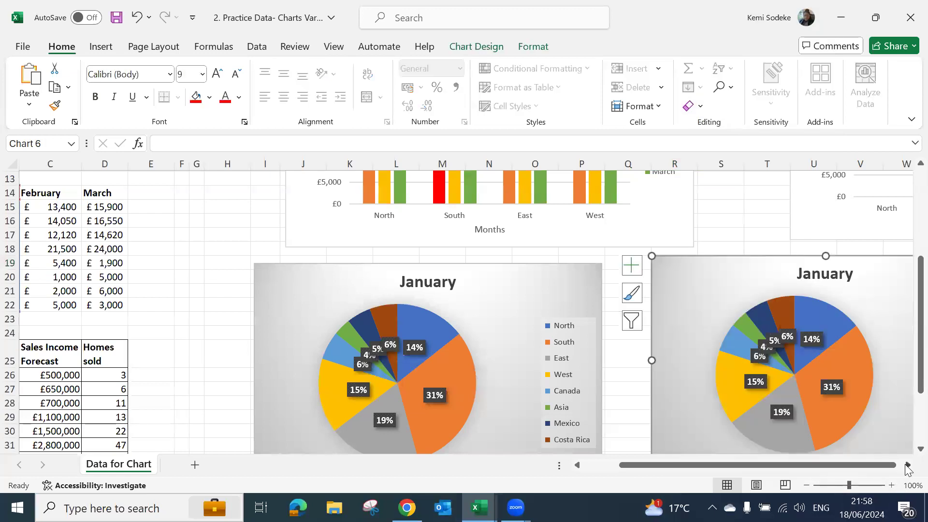
scroll(903, 465, "right", 4)
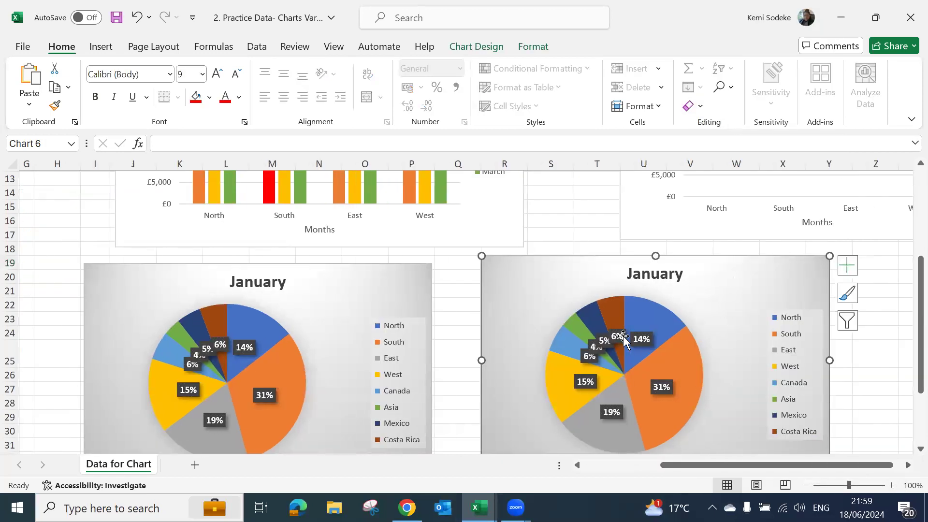
Change the pasted January chart's type to Pie of Pie.
left_click(476, 46)
left_click(796, 92)
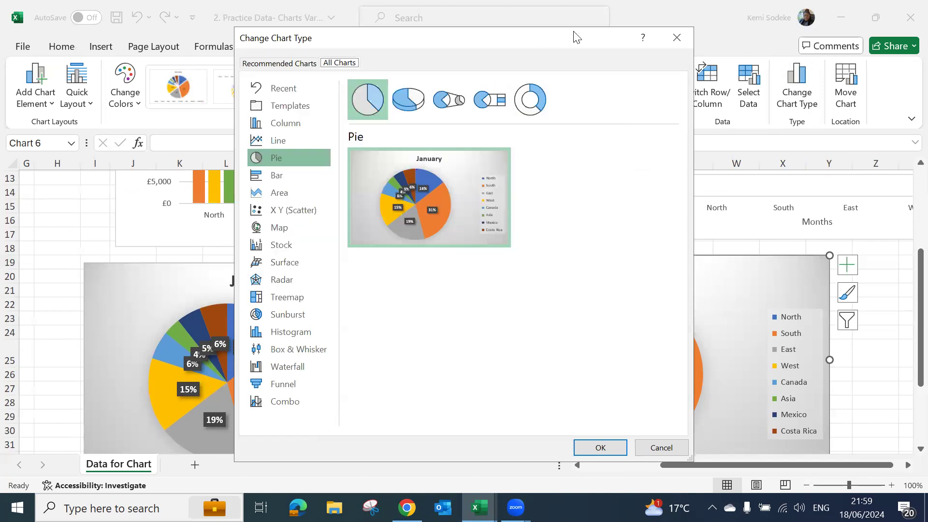
left_click(451, 103)
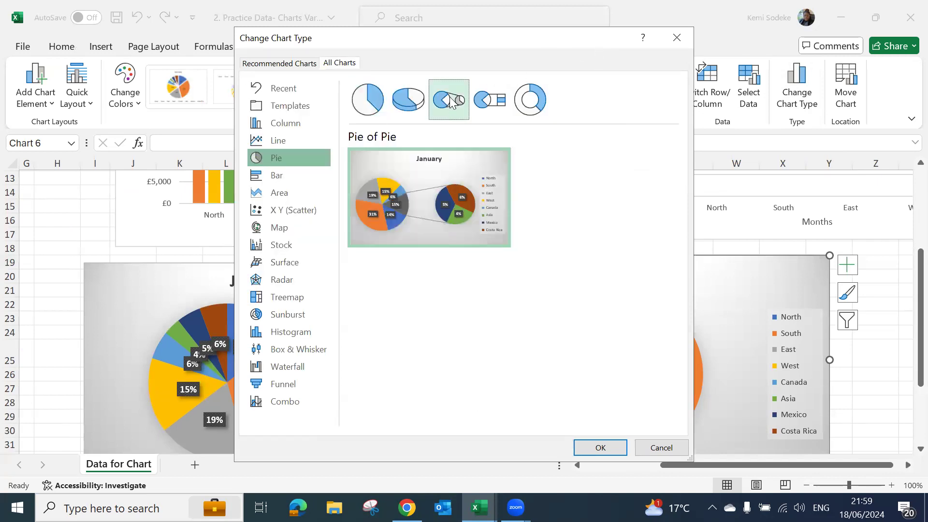
left_click(599, 448)
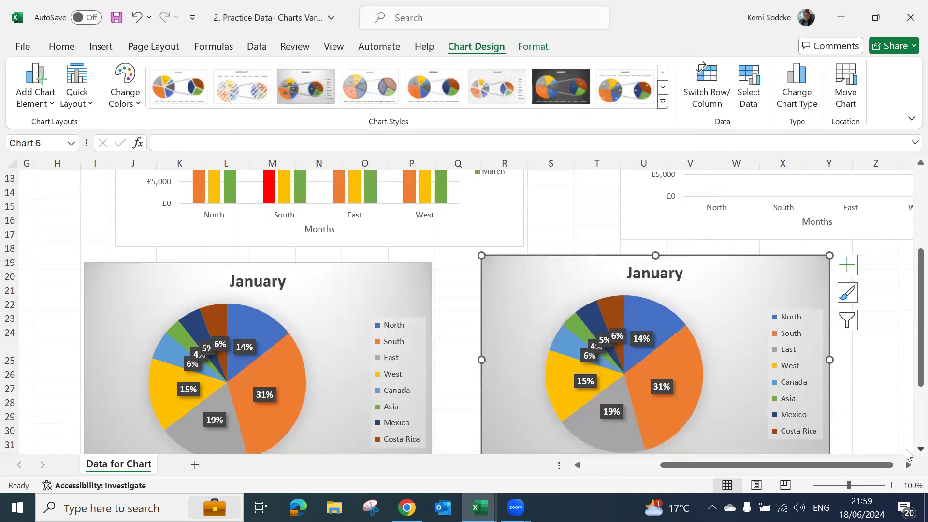
Apply the grey gradient chart style with dark percentage labels and a side legend to the January Pie of Pie chart.
scroll(904, 451, "down", 1)
left_click(773, 333)
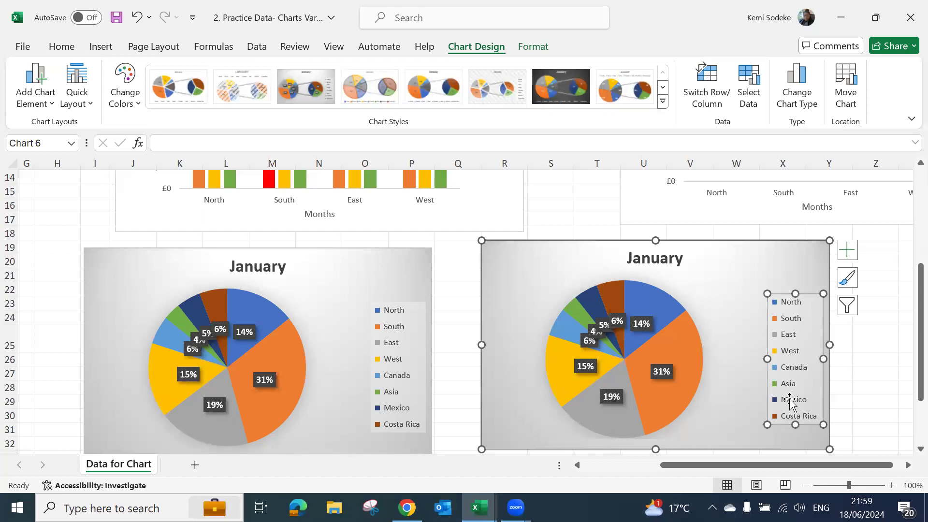
left_click(669, 334)
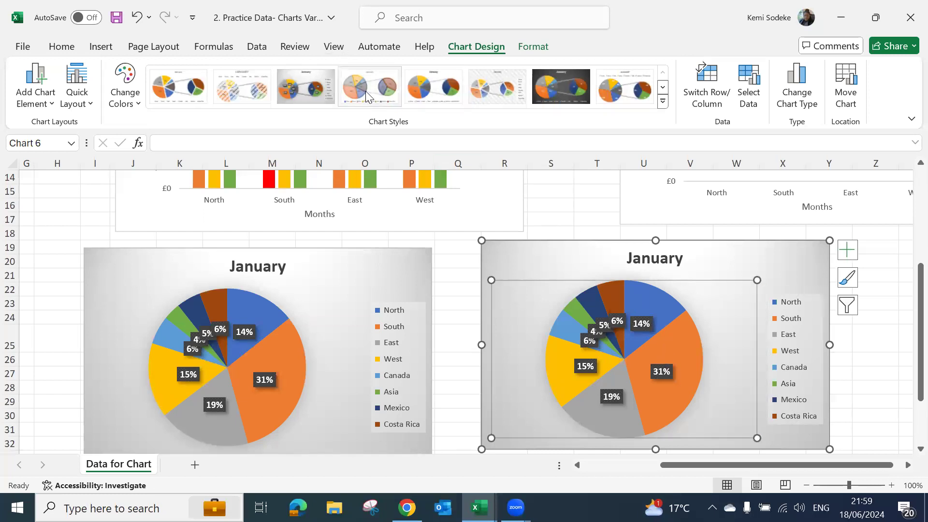
left_click(306, 88)
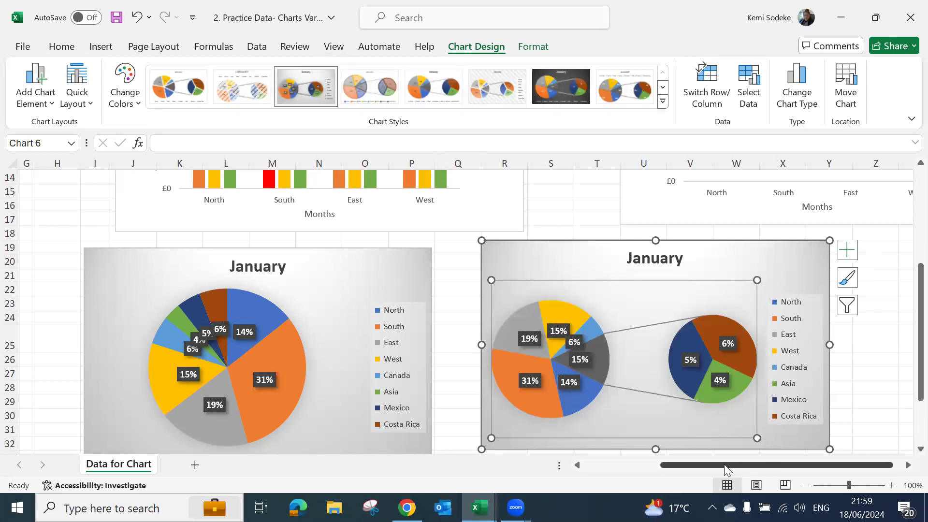
left_click(856, 363)
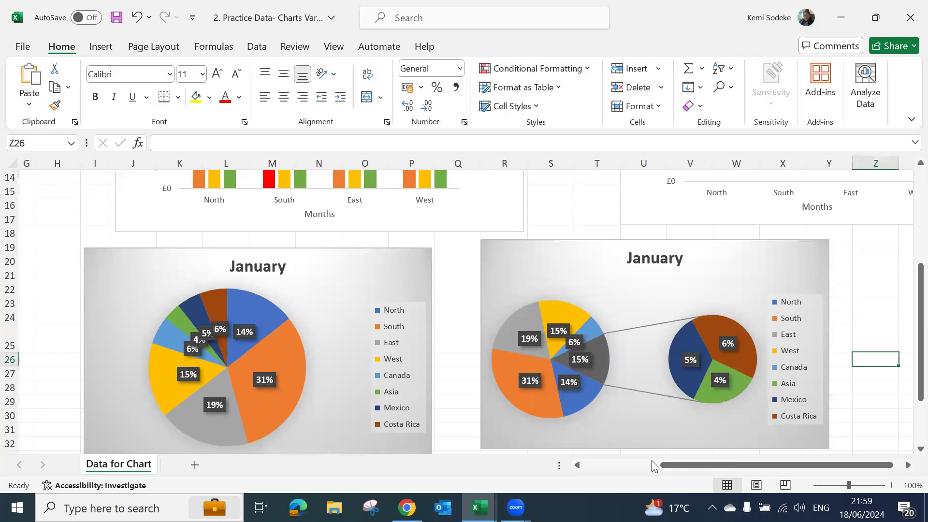
Examine the main and secondary pies of the January Pie of Pie chart beside the original pie chart.
scroll(647, 405, "down", 1)
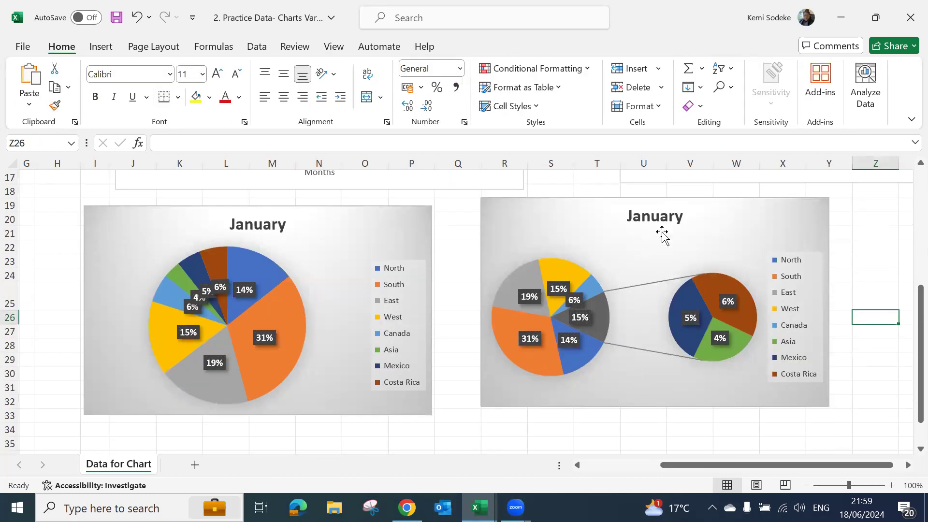
left_click(628, 251)
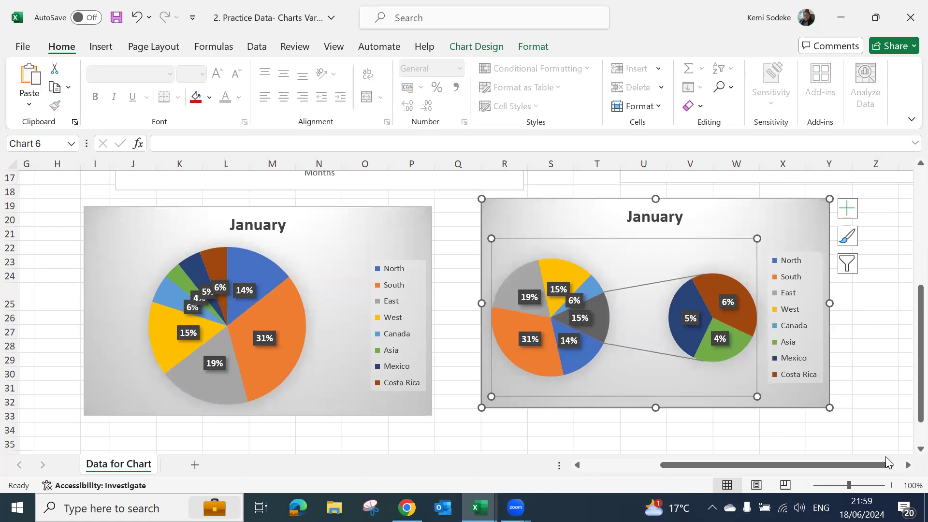
left_click(908, 465)
left_click(908, 465)
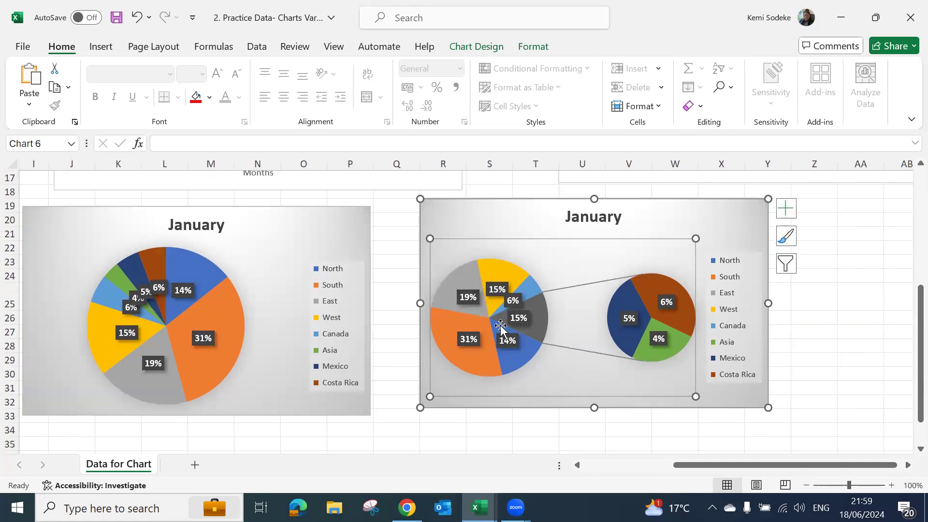
mouse_move(693, 464)
left_mouse_down()
mouse_move(585, 465)
mouse_move(677, 465)
left_mouse_up()
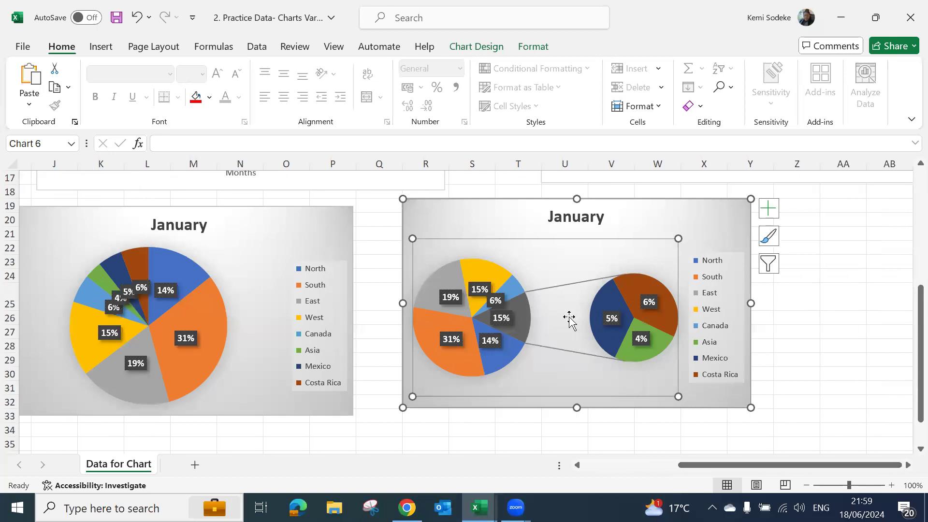
left_click(646, 315)
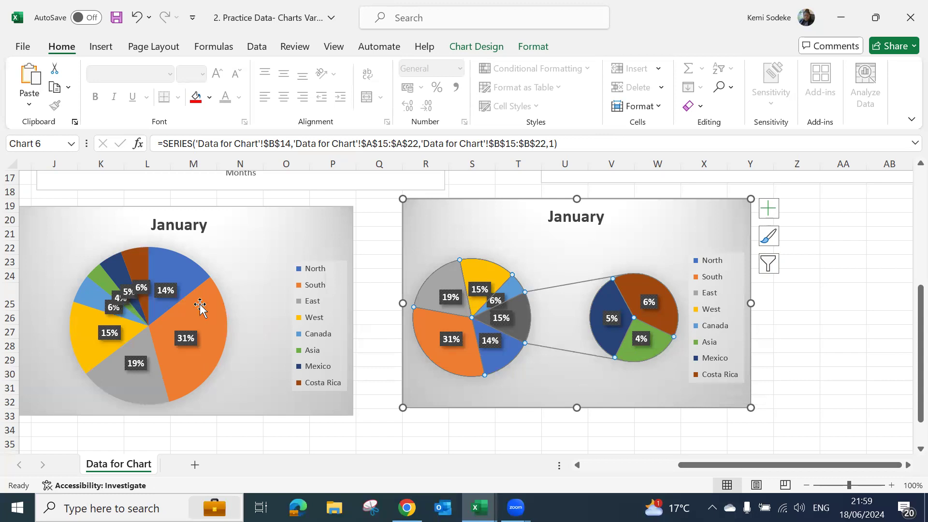
Examine the chart elements, filter categories and chart commands available for the original January pie chart.
left_click(223, 252)
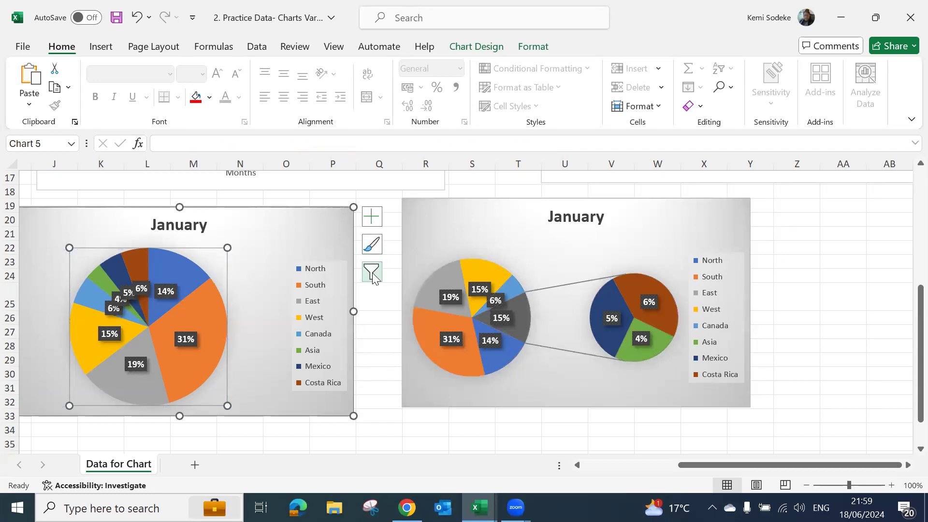
left_click(371, 244)
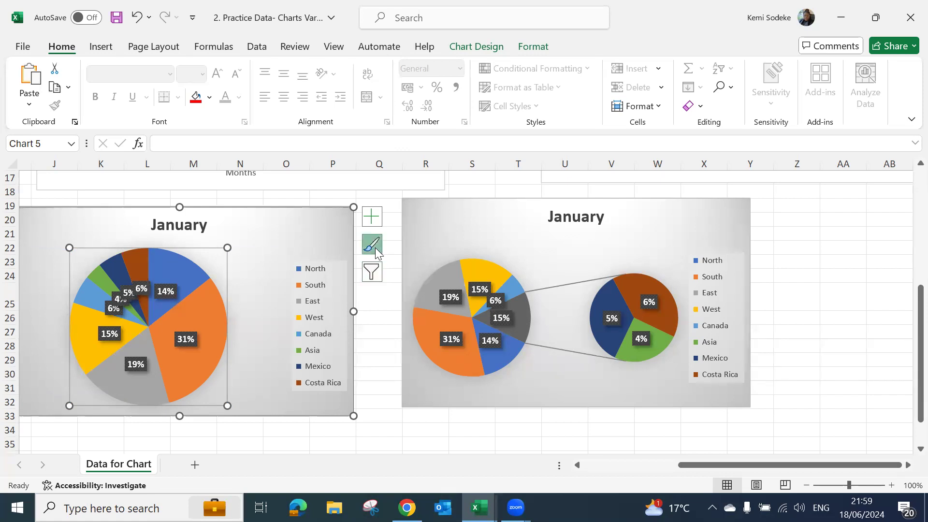
left_click(371, 216)
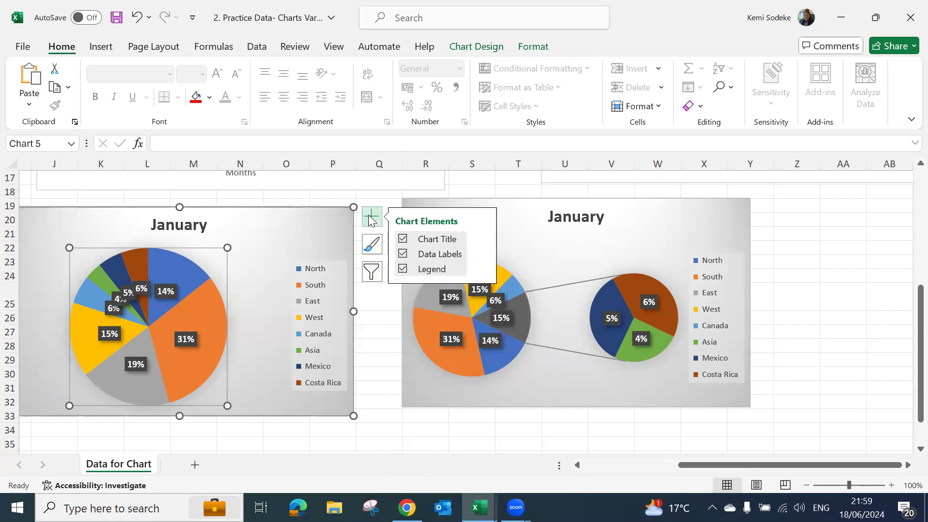
left_click(381, 278)
left_click(321, 268)
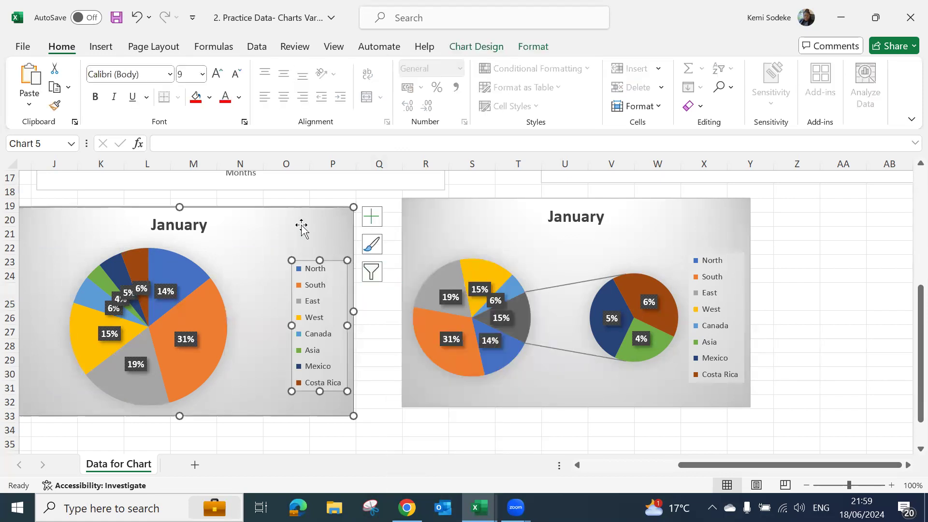
left_click(371, 272)
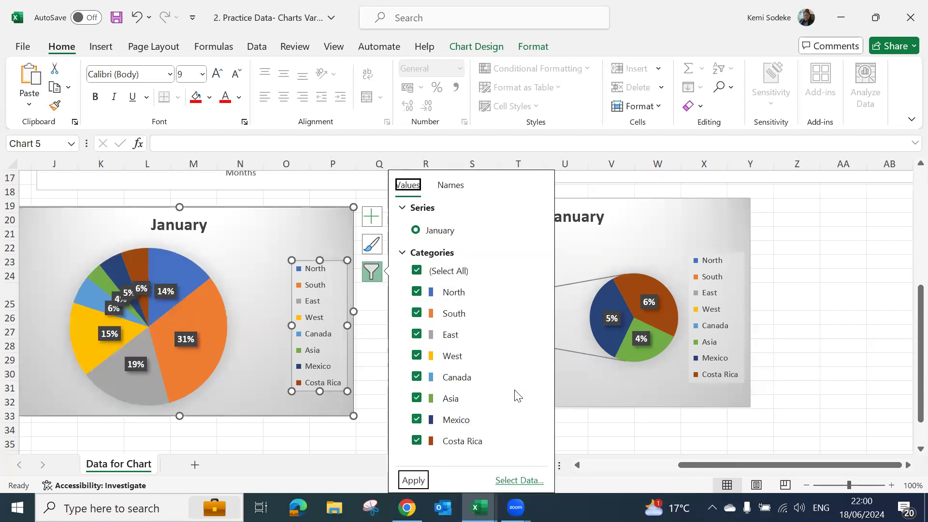
left_click(238, 247)
right_click(239, 245)
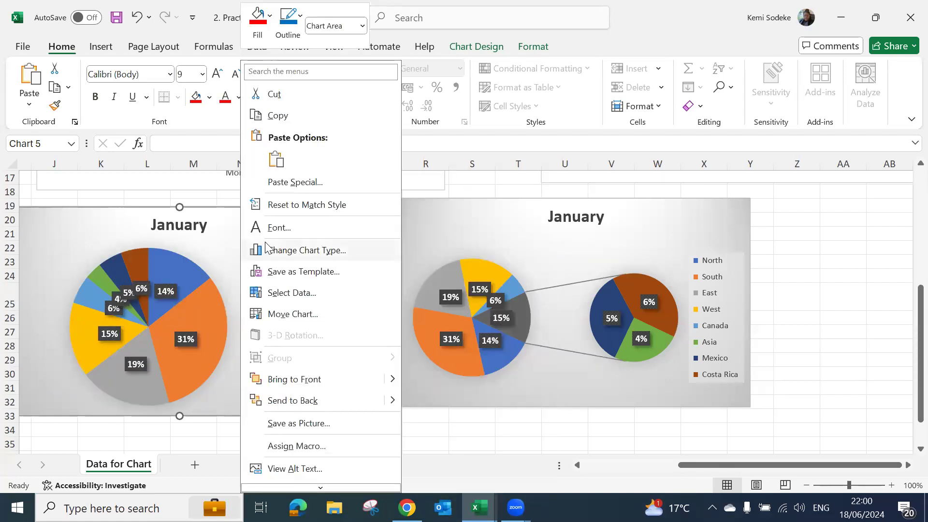
left_click(287, 240)
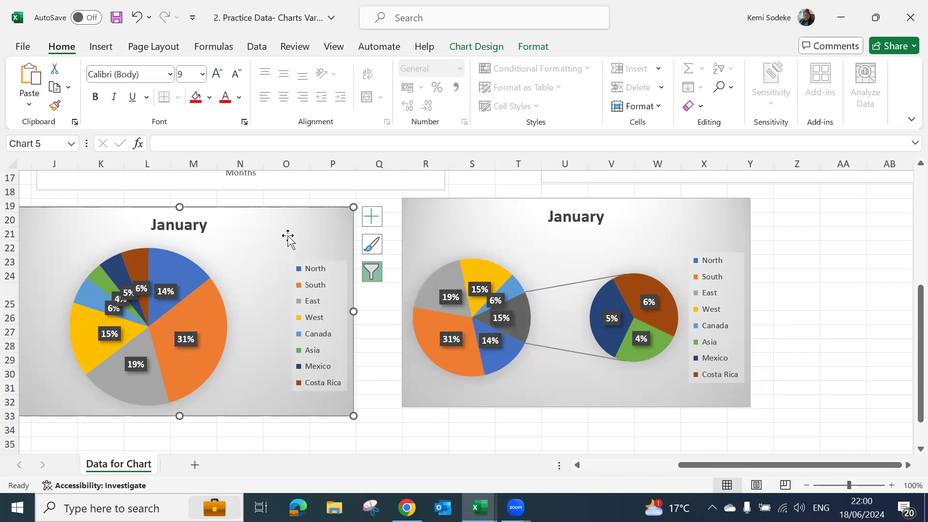
right_click(288, 238)
key("Escape")
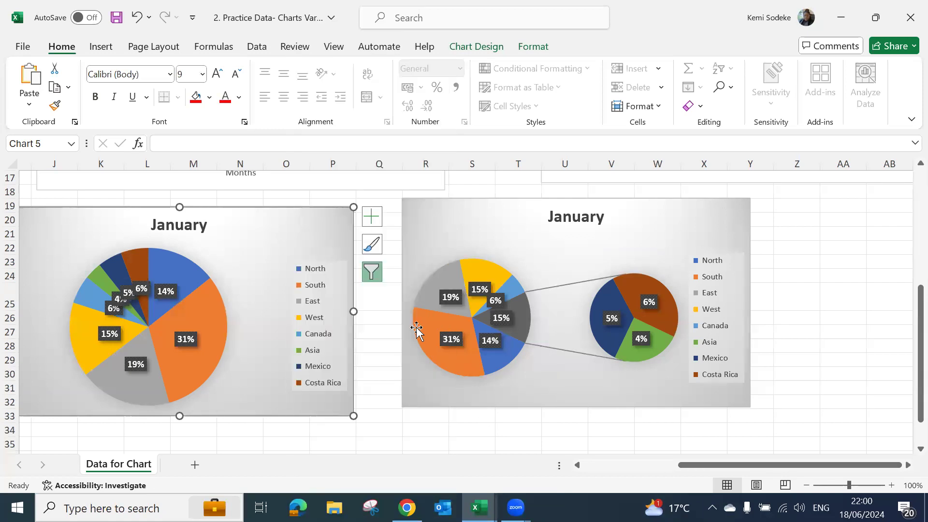
left_click(372, 219)
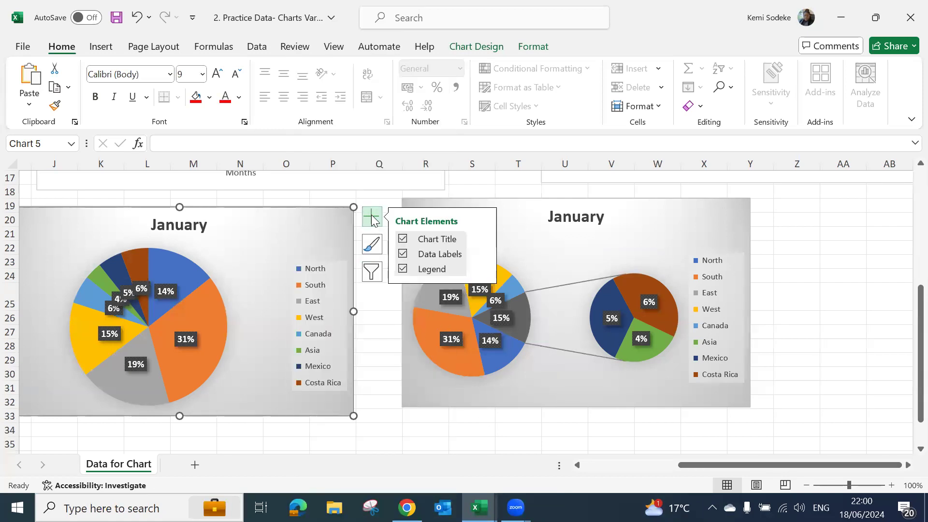
left_click(319, 289)
left_click(371, 272)
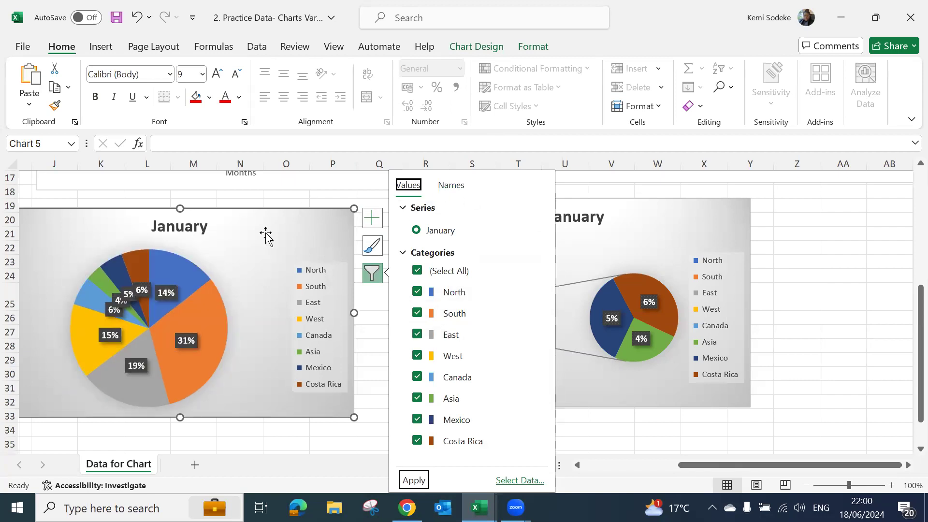
left_click(296, 442)
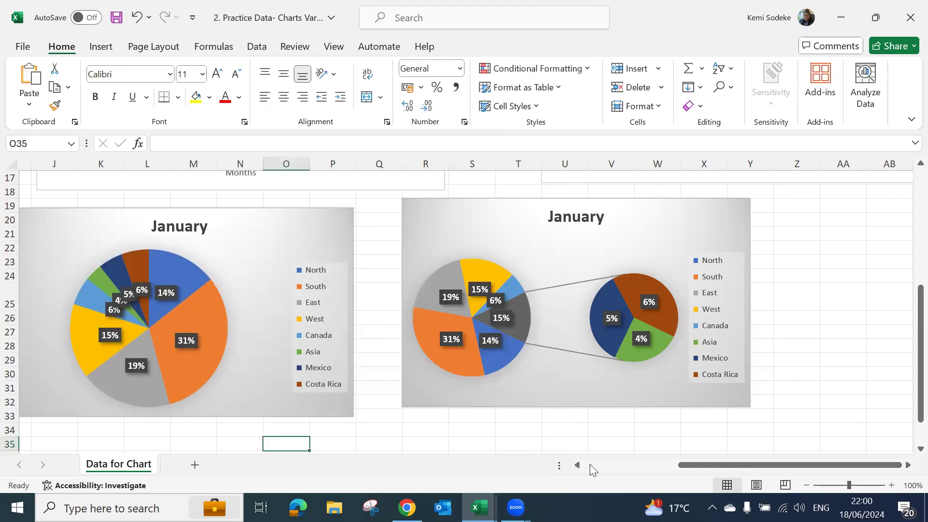
Review the label, fill, effects and size options for the original January pie chart's data labels.
left_click(590, 464)
left_click(573, 246)
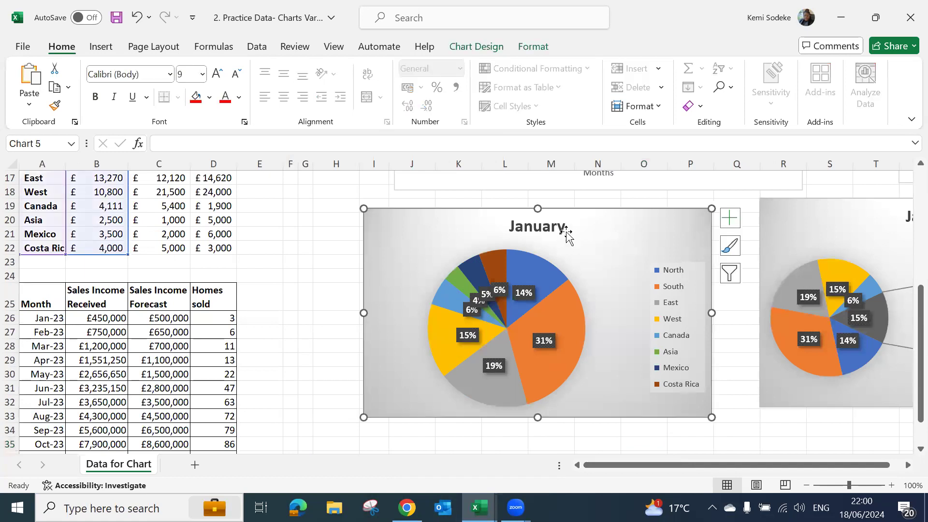
left_click(541, 279)
right_click(541, 280)
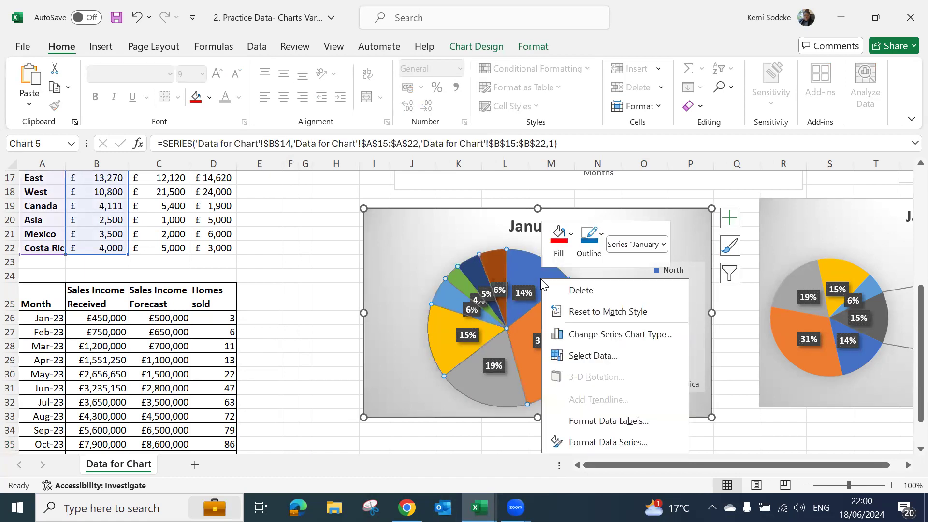
left_click(630, 425)
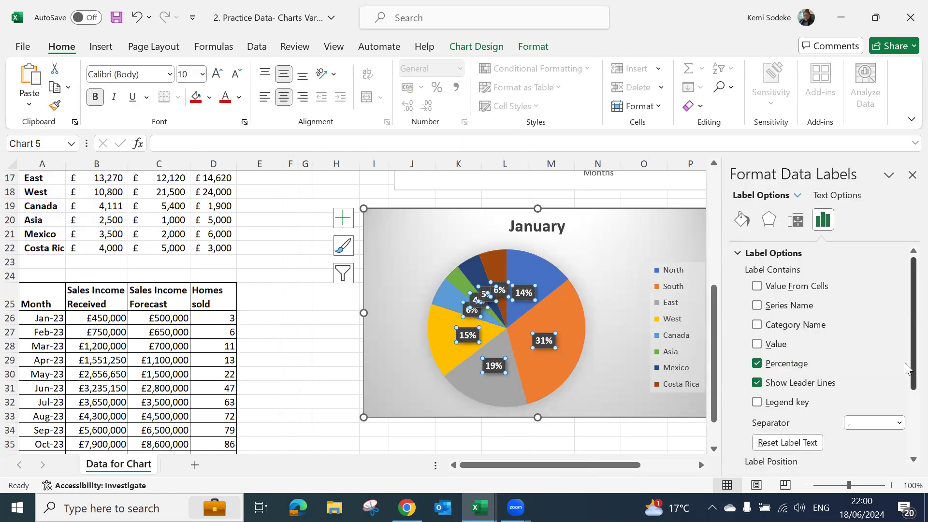
left_click_drag(907, 377, 907, 428)
left_click(742, 220)
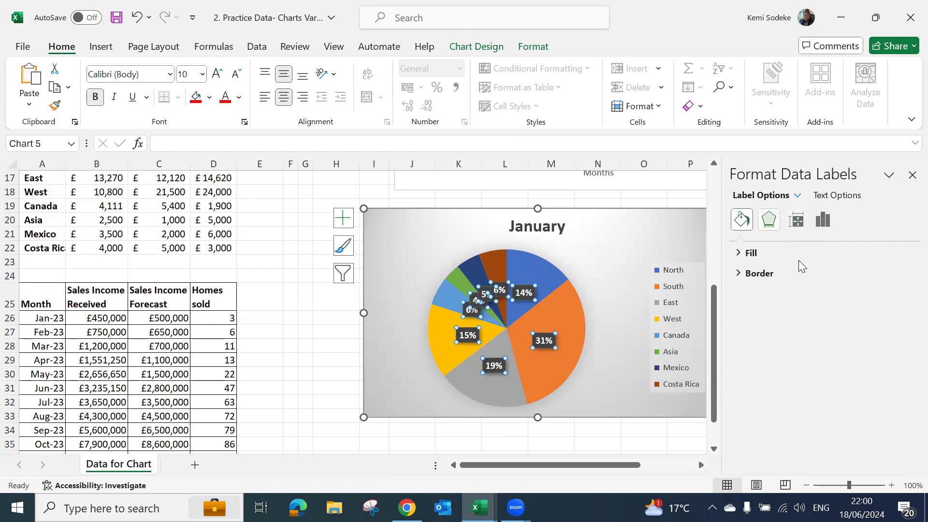
left_click(770, 219)
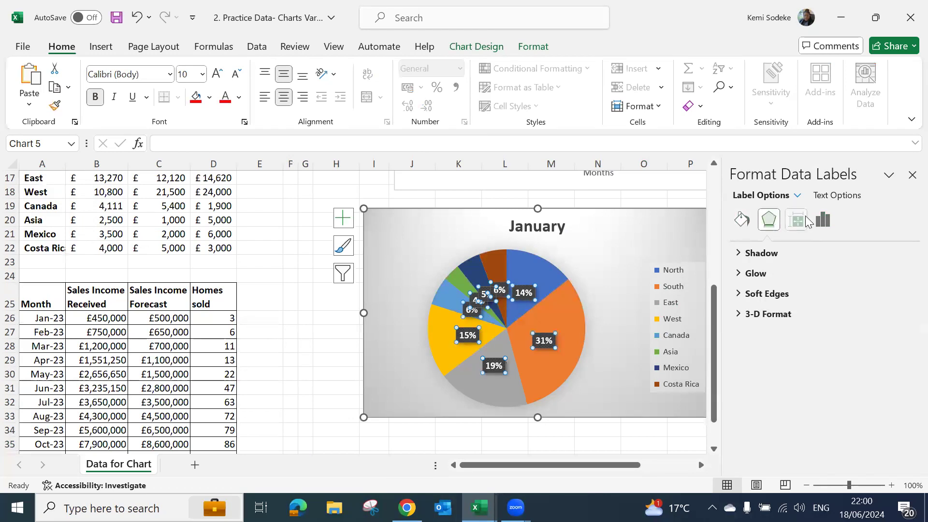
left_click(795, 220)
left_click(824, 219)
mouse_move(906, 369)
left_mouse_down()
mouse_move(907, 434)
mouse_move(902, 356)
left_mouse_up()
left_click(628, 436)
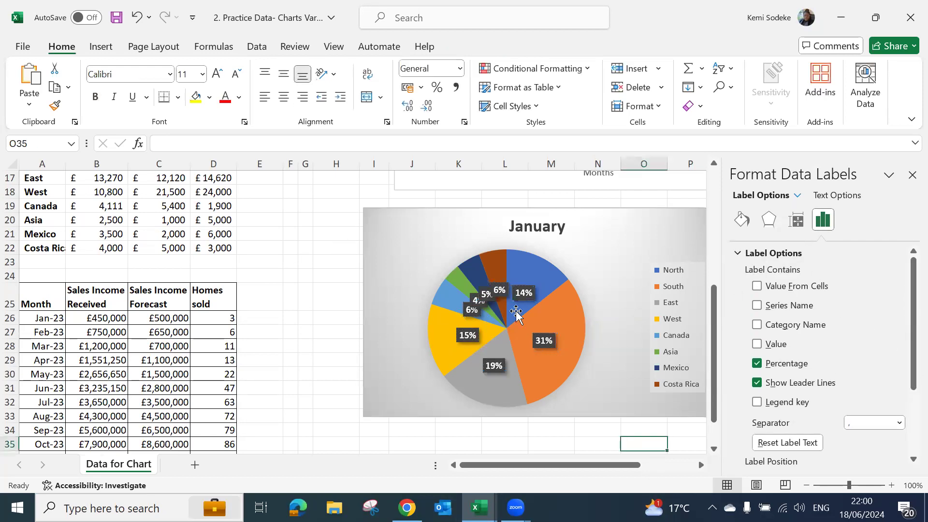
Look through the data series and chart area formatting options of the original January pie chart.
left_click(529, 282)
right_click(527, 276)
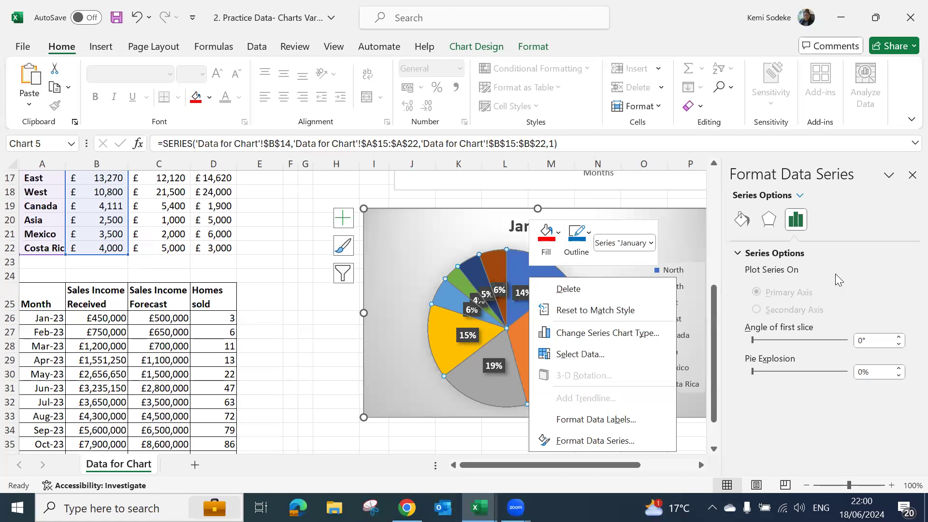
left_click(889, 176)
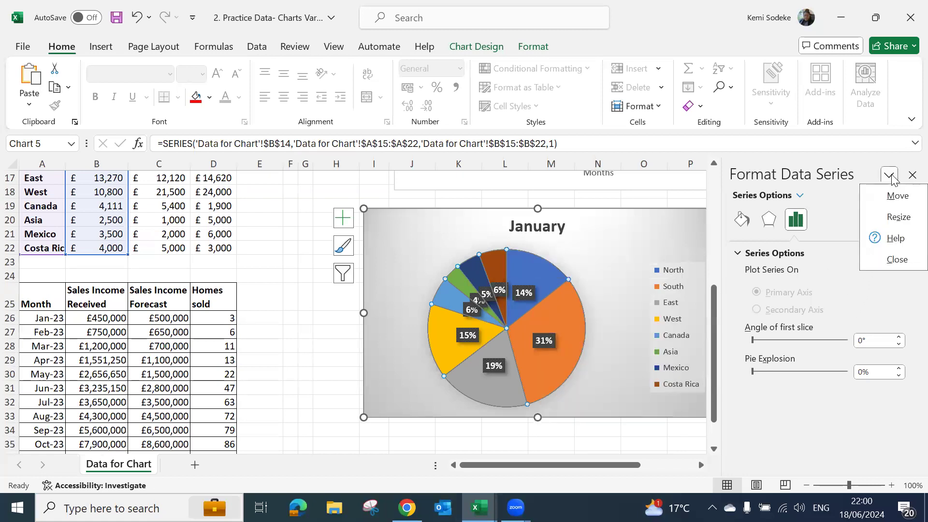
left_click(590, 319)
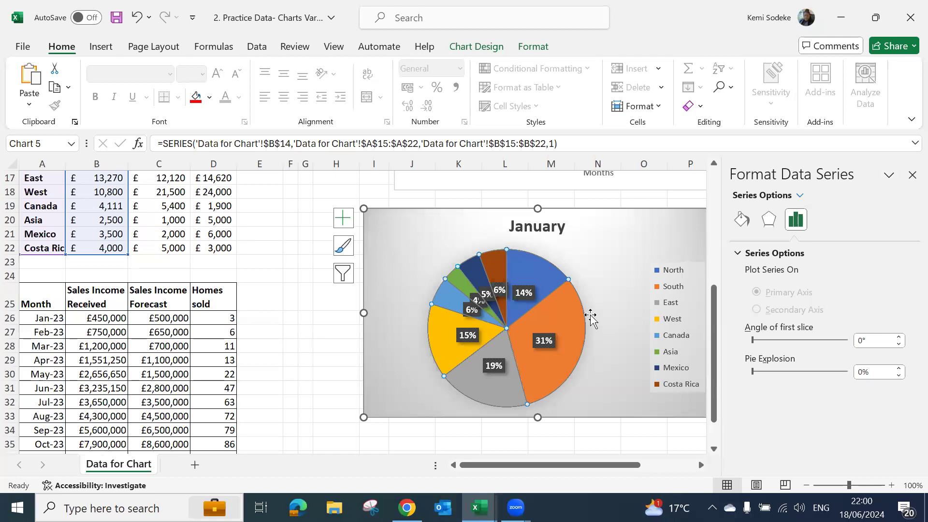
right_click(524, 245)
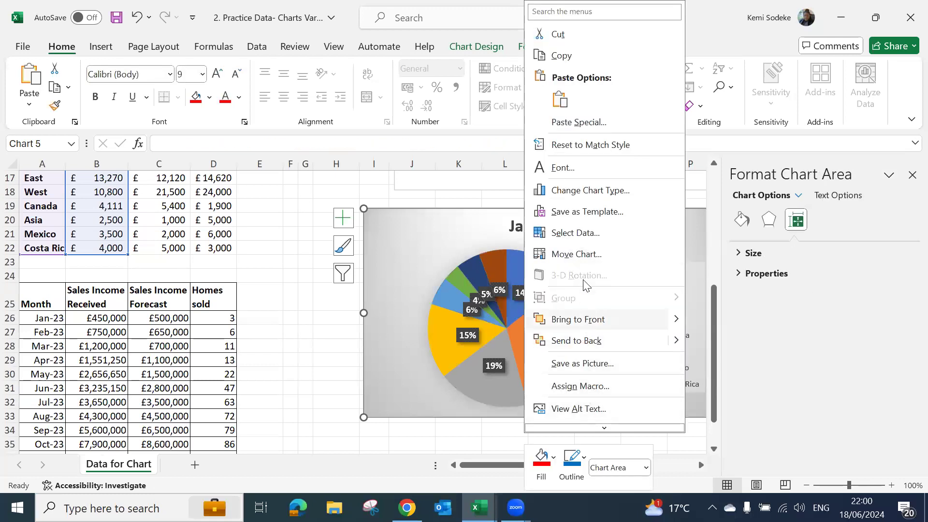
key("Escape")
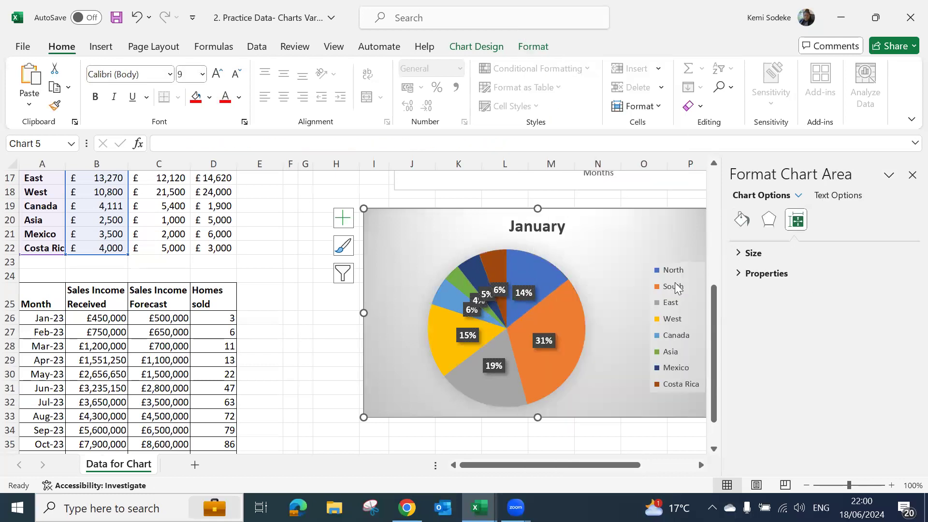
Set the pie explosion of the original January pie chart's data series to 6%.
left_click(555, 305)
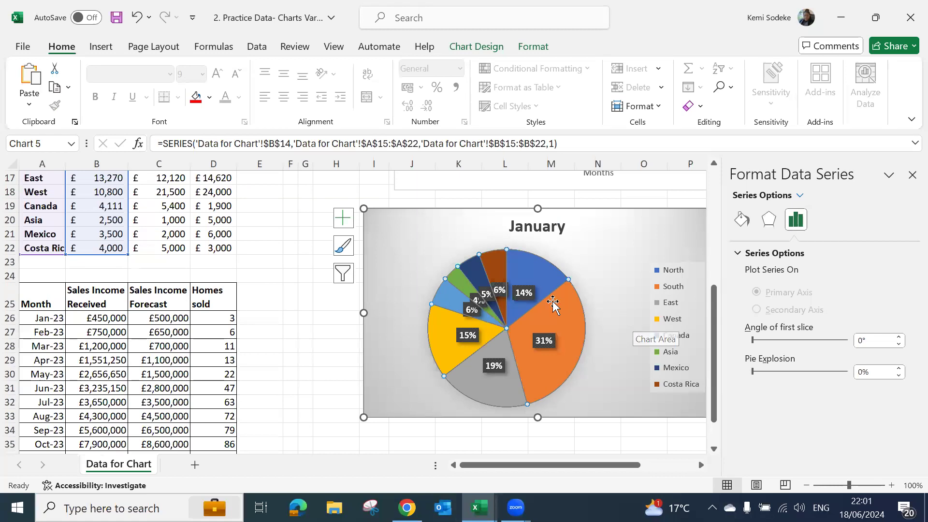
right_click(553, 302)
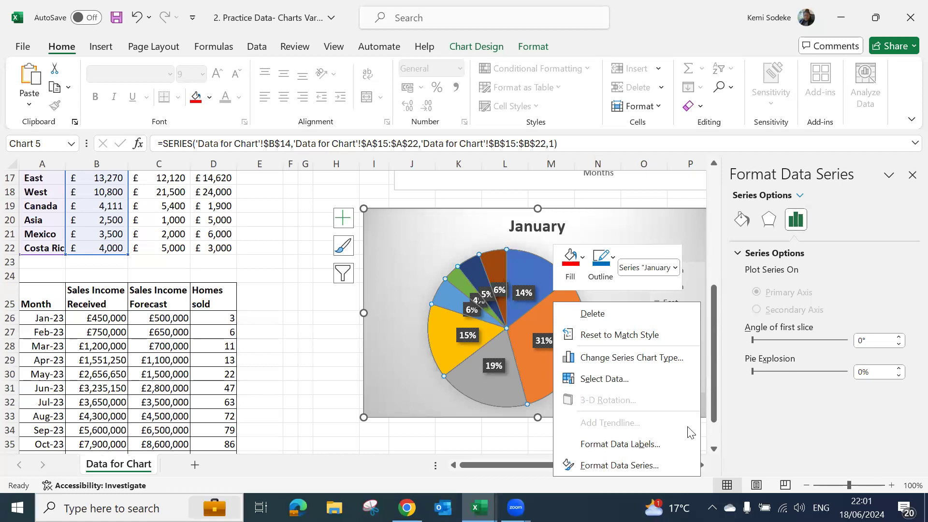
left_click(873, 406)
left_click(899, 370)
left_click(898, 370)
left_click(899, 370)
left_click(898, 370)
left_click(898, 370)
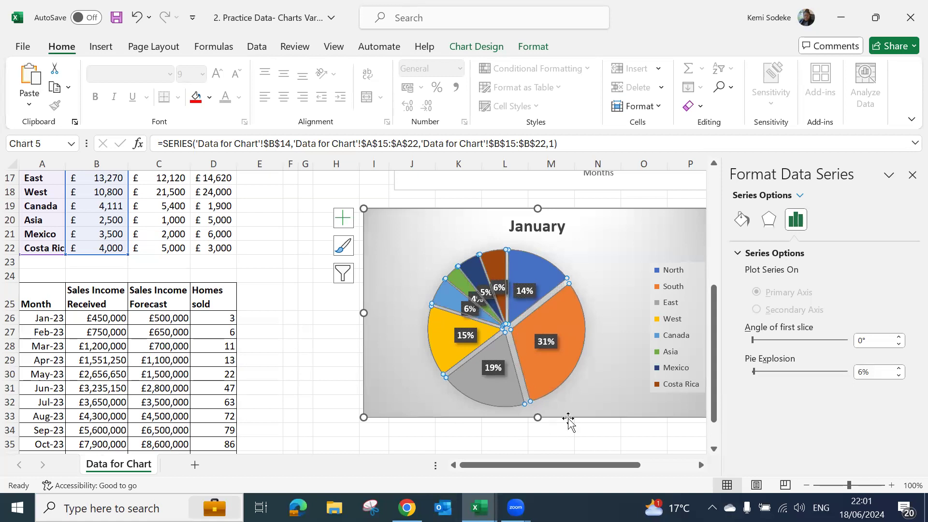
left_click(599, 430)
Try pulling all slices of the January Pie of Pie chart apart to a 25% explosion, close the formatting options and undo the explosion.
left_click_drag(570, 464, 635, 470)
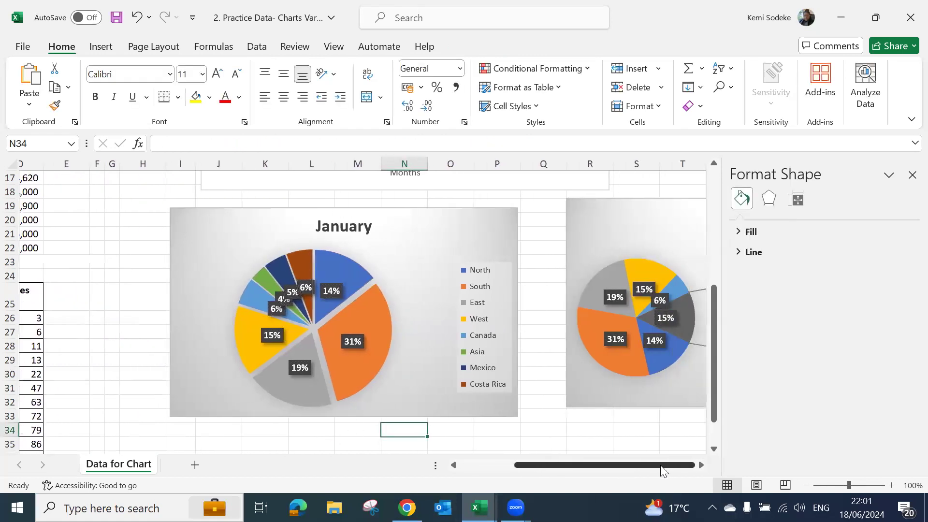
left_click(630, 356)
left_click(628, 356)
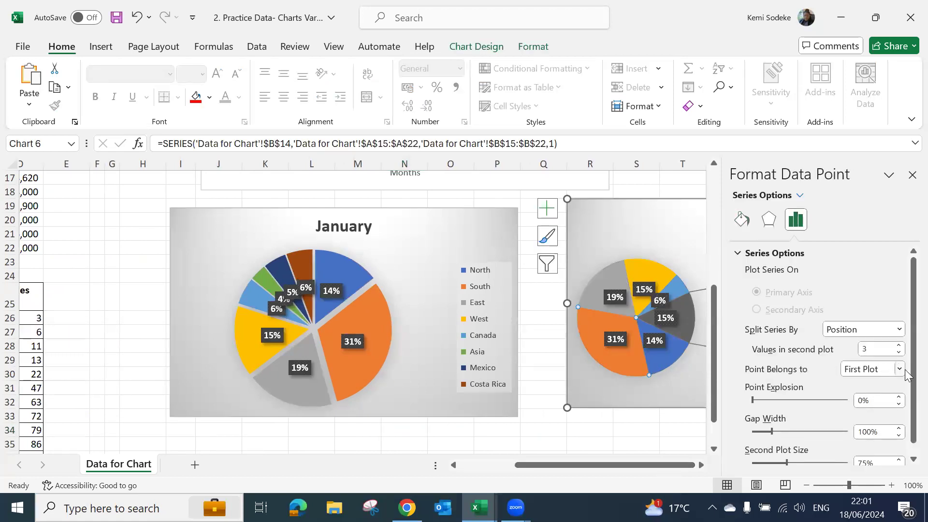
scroll(908, 376, "down", 1)
left_click(647, 232)
left_click_drag(640, 273, 642, 257)
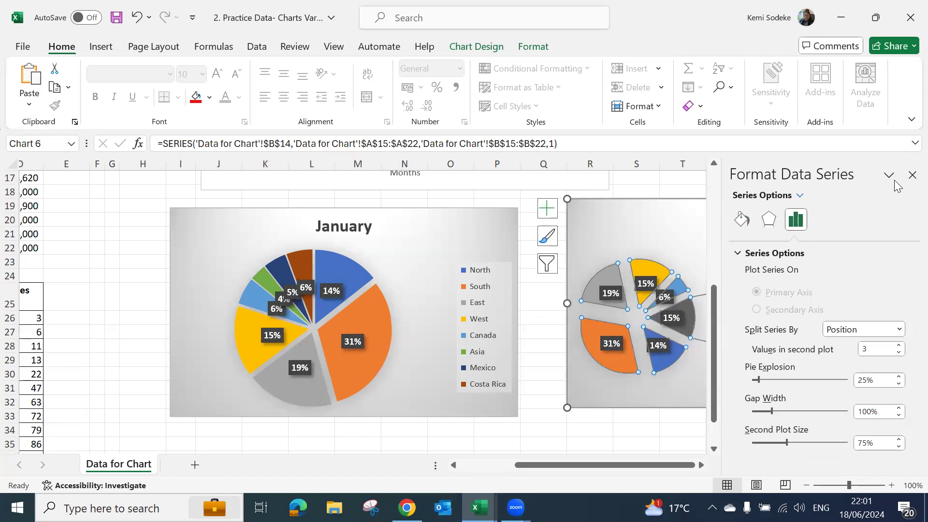
left_click(912, 175)
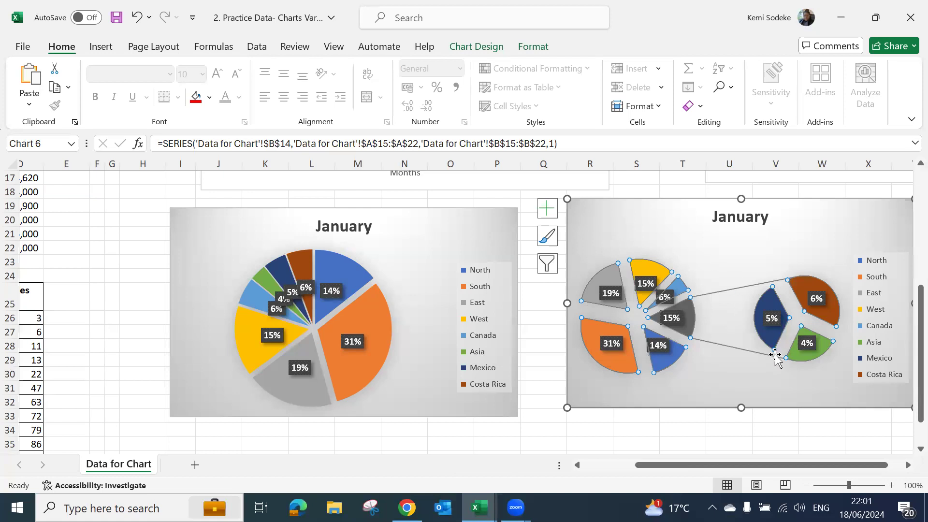
left_click(137, 21)
Try pulling only the East slice out of the Pie of Pie chart's main pie and undo the move.
left_click(609, 285)
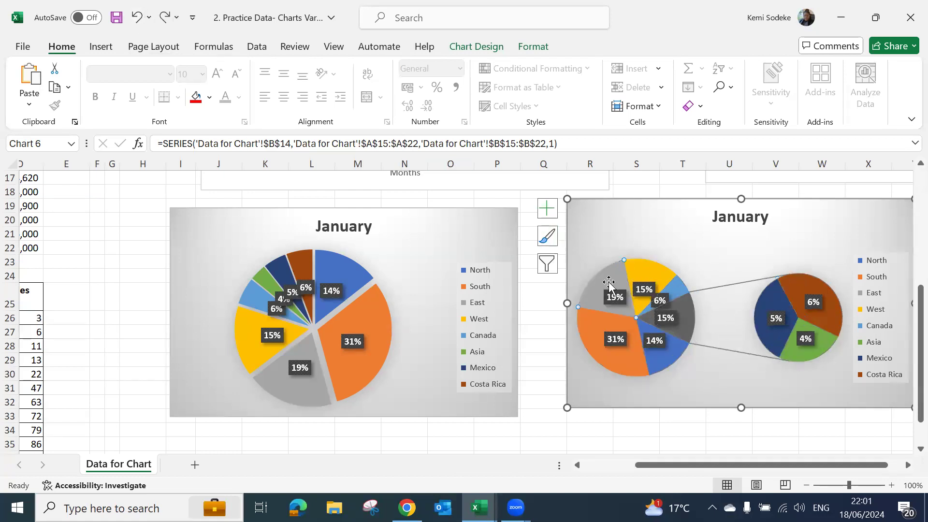
left_click_drag(608, 278, 601, 270)
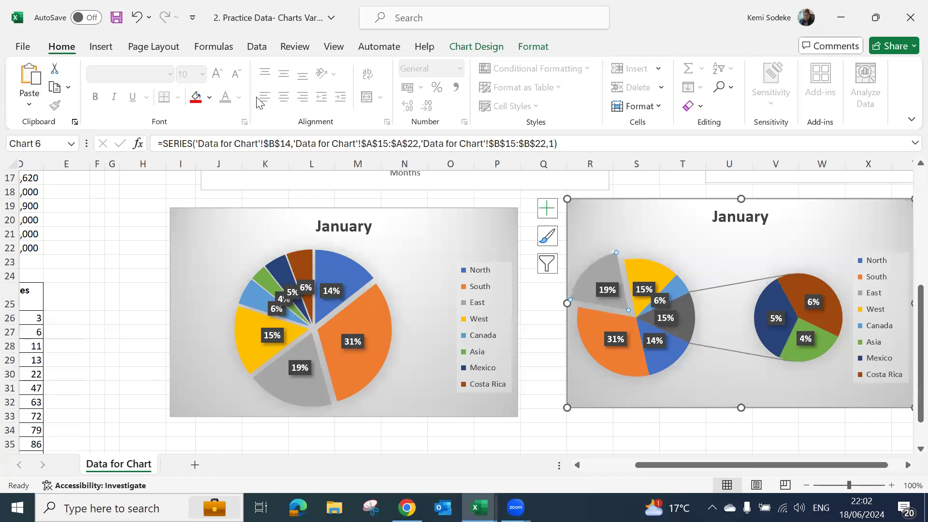
left_click(137, 18)
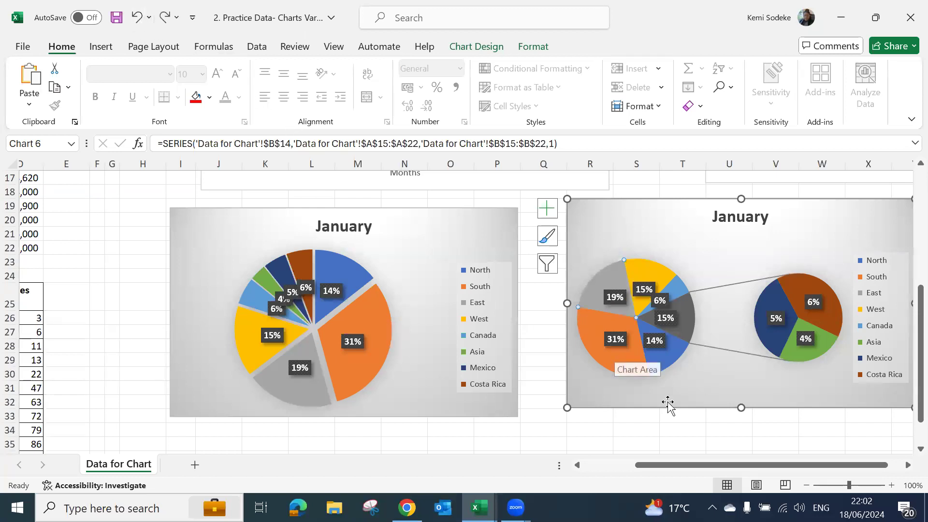
left_click(667, 355)
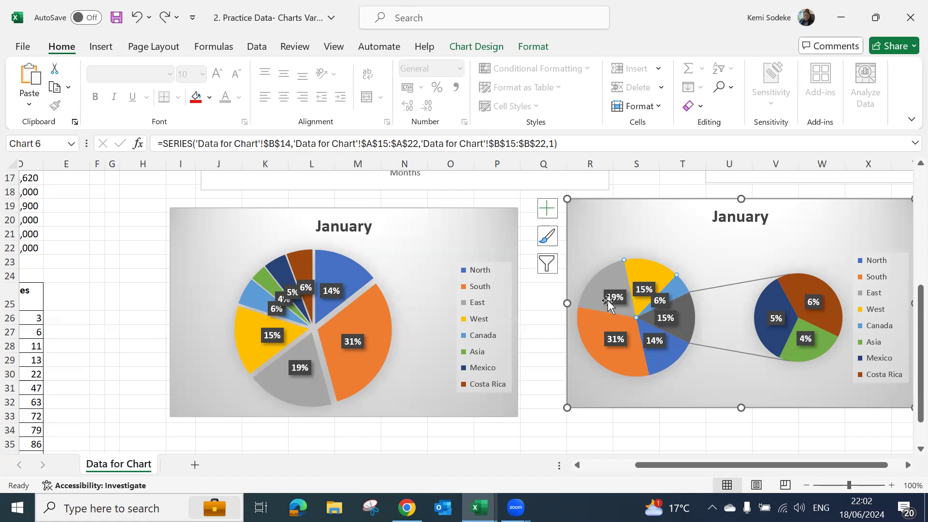
left_click(643, 289)
left_click(687, 295)
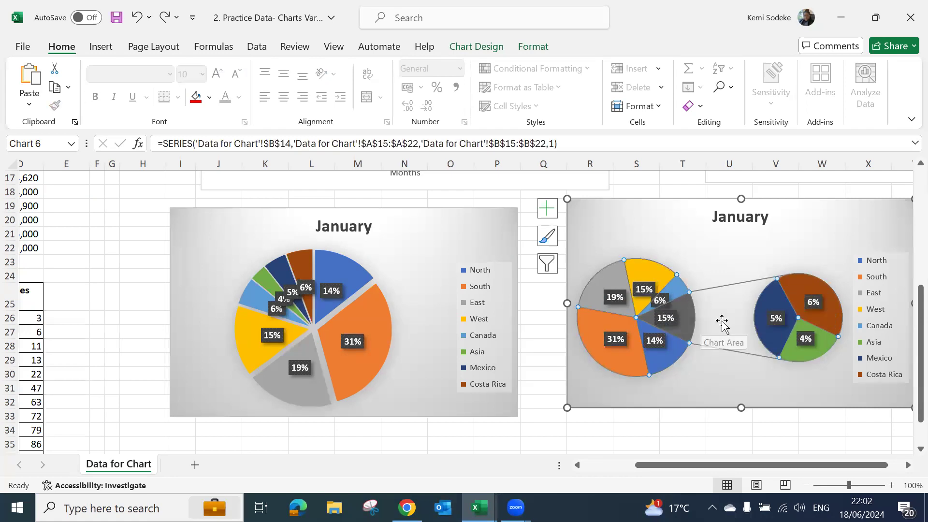
left_click(683, 372)
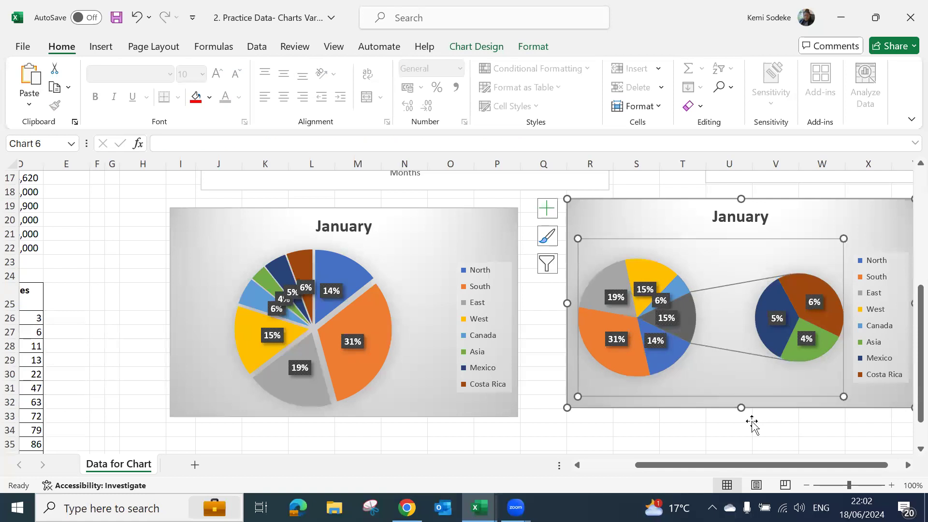
Pull only the South slice out of the main pie in the January Pie of Pie chart.
left_click(616, 357)
left_click(616, 358)
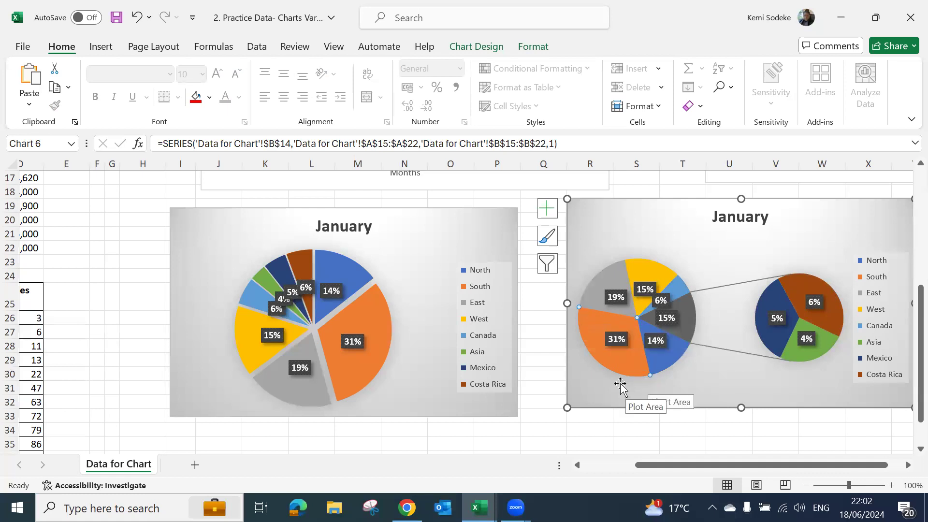
left_click_drag(612, 355, 609, 379)
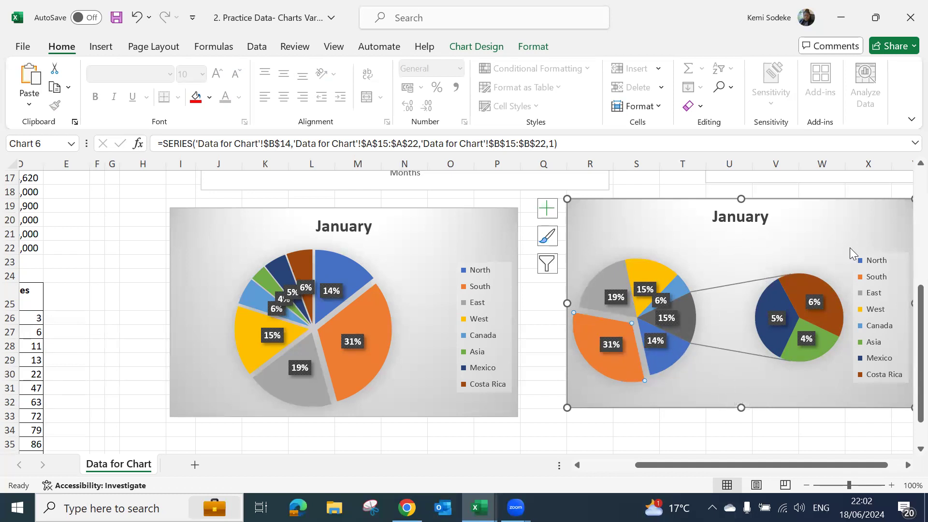
Change the January Pie of Pie chart with the pulled-out South slice to a Bar of Pie chart.
scroll(625, 334, "up", 4)
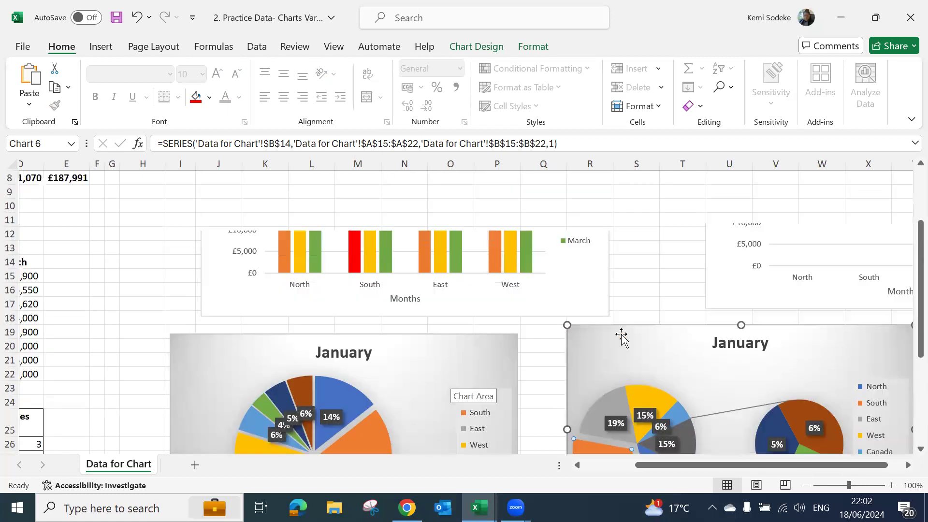
scroll(721, 390, "down", 5)
scroll(725, 386, "down", 2)
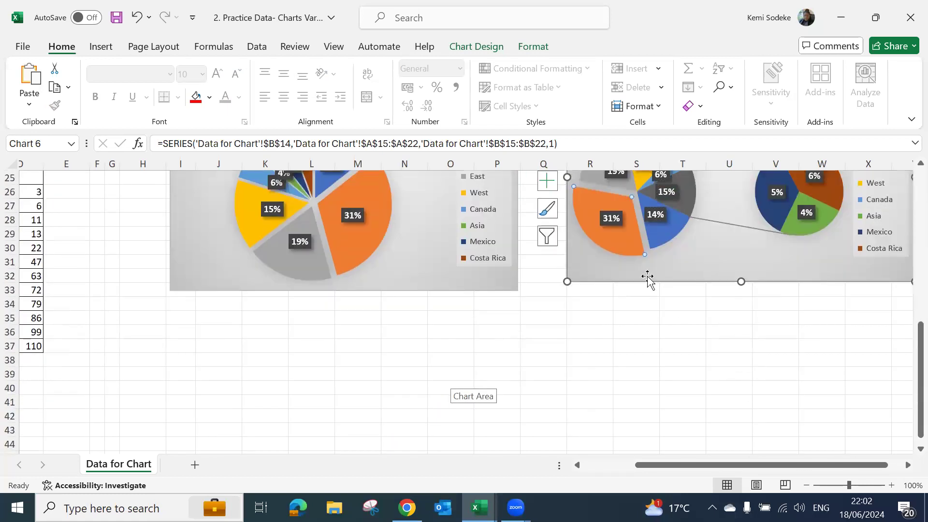
scroll(657, 273, "up", 3)
left_click_drag(650, 464, 708, 466)
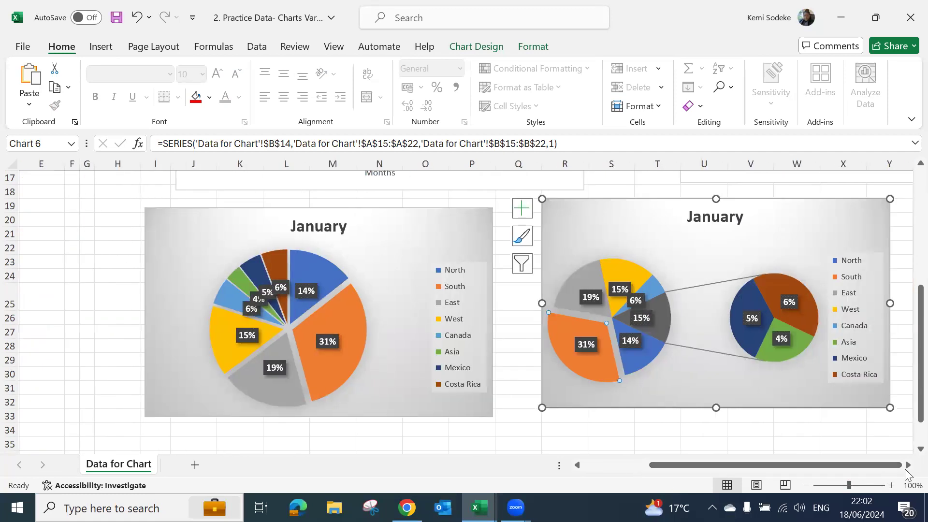
scroll(906, 470, "right", 5)
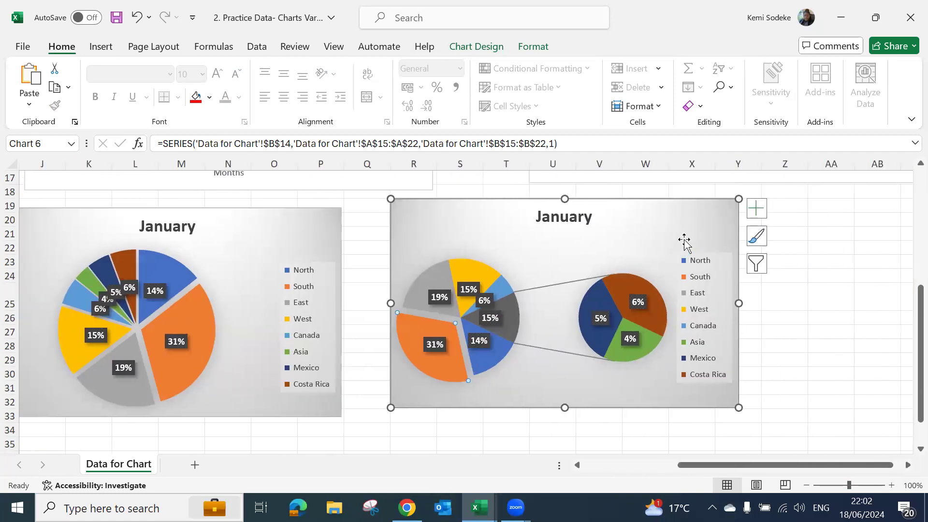
left_click(676, 222)
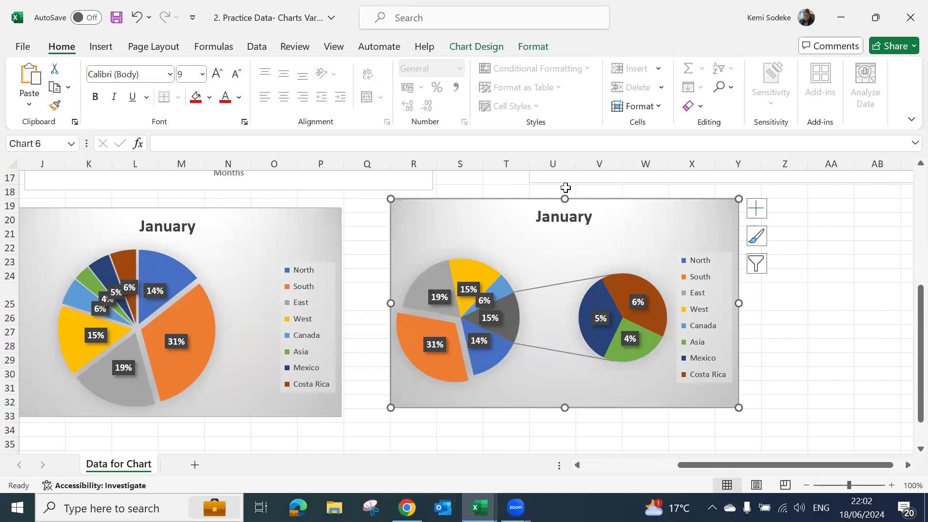
left_click(492, 47)
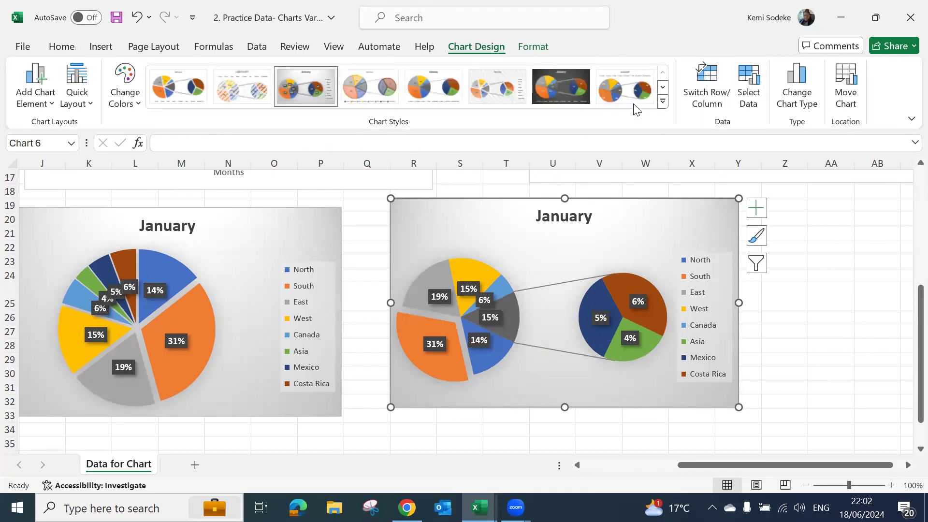
left_click(665, 93)
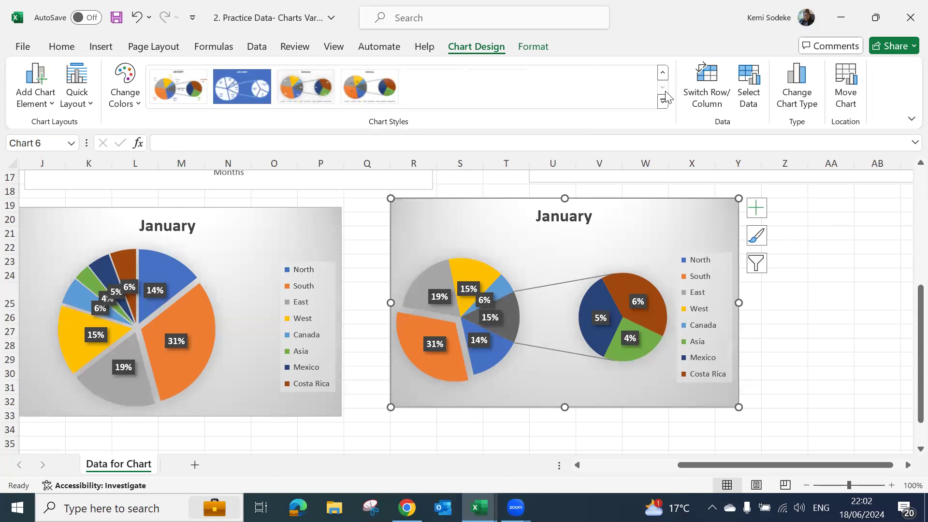
left_click(797, 92)
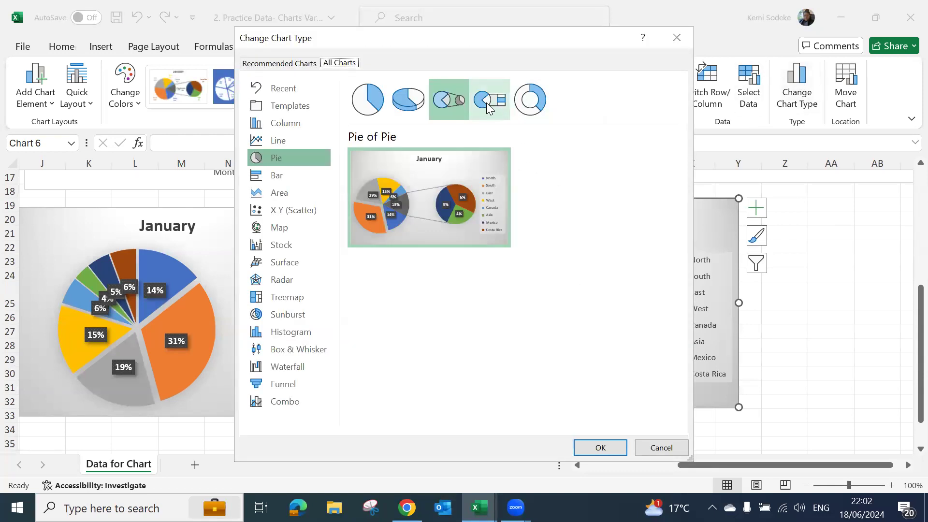
left_click(498, 107)
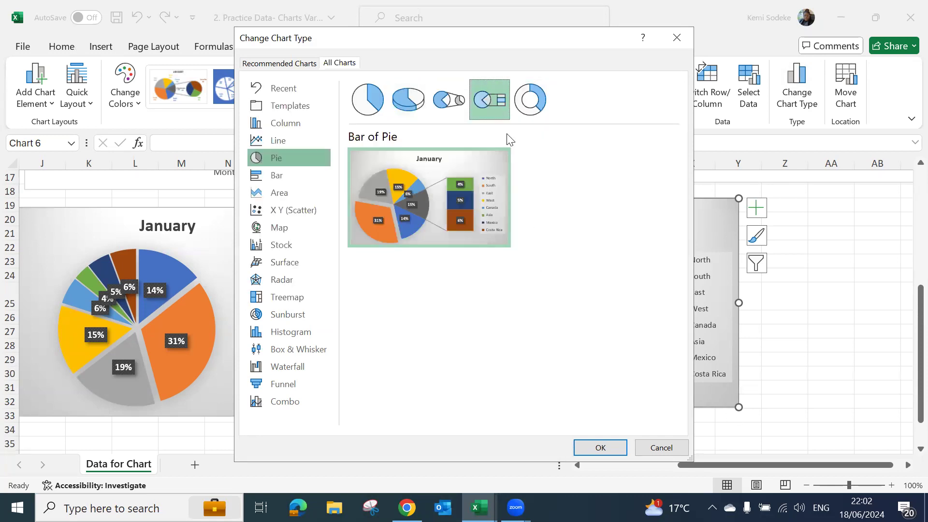
left_click(600, 447)
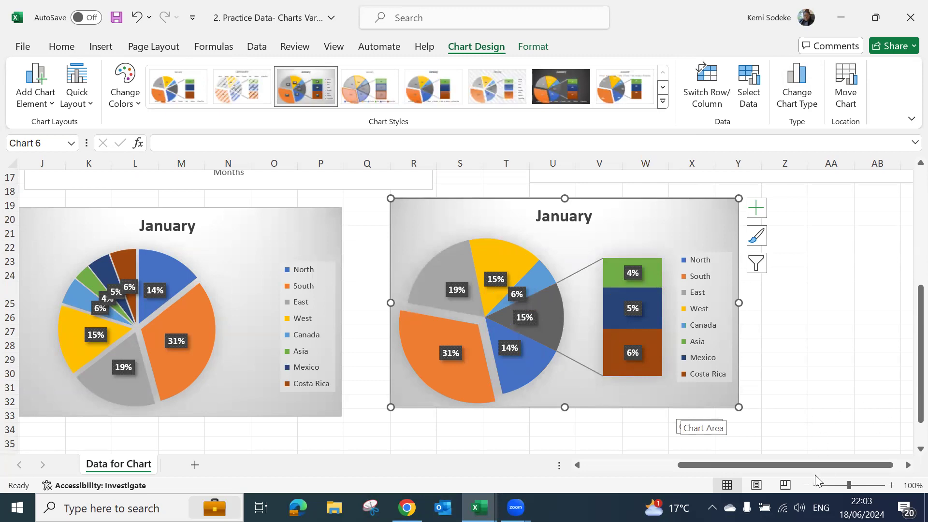
Look over the sheet's charts, the chart type list and the monthly table of sales income and homes sold.
scroll(580, 446, "down", 1)
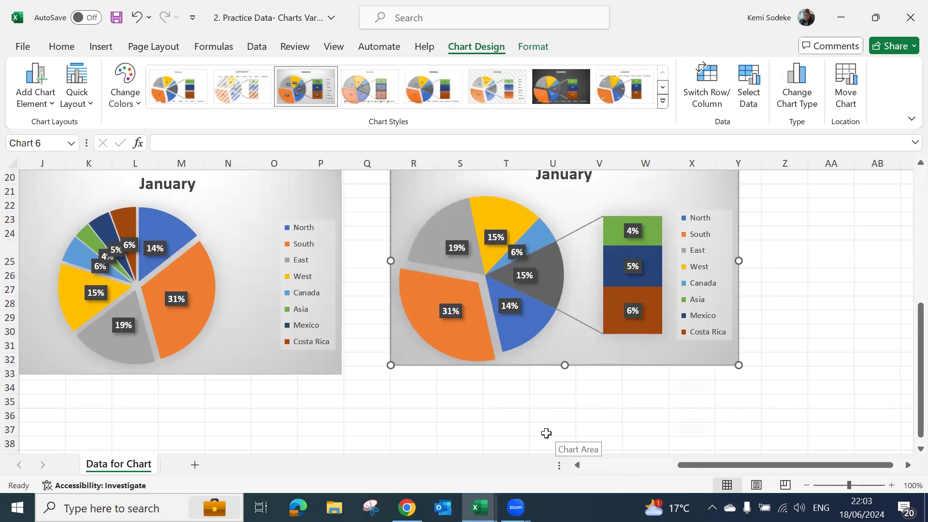
left_click(592, 465)
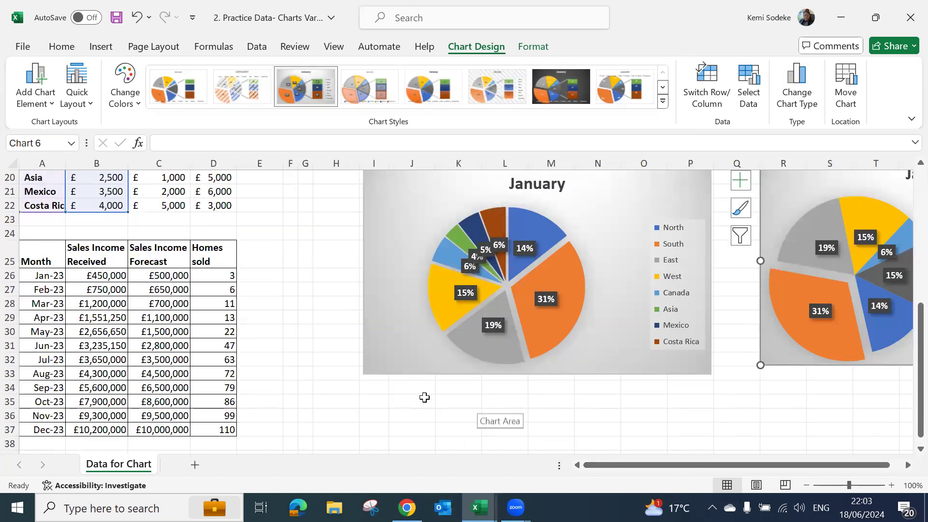
scroll(741, 394, "down", 2)
scroll(575, 360, "up", 1)
scroll(631, 379, "up", 1)
scroll(524, 349, "down", 2)
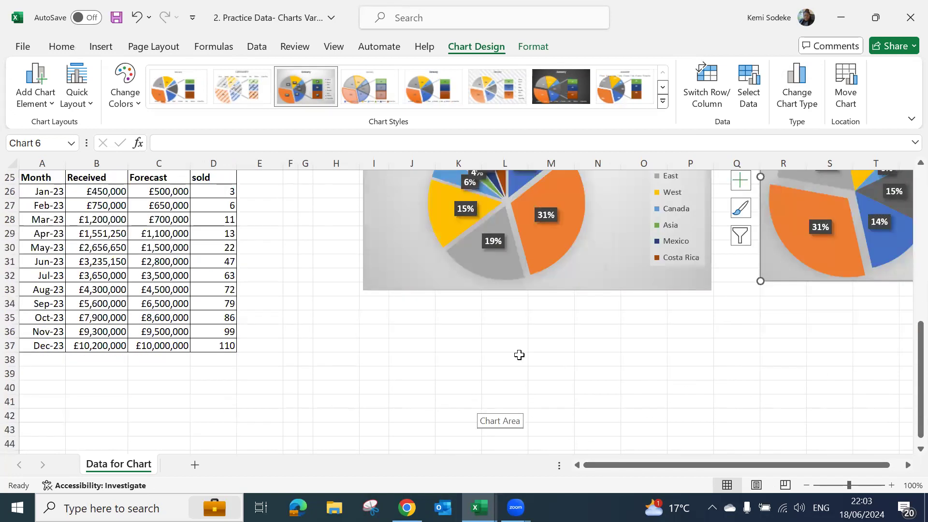
scroll(337, 262, "up", 7)
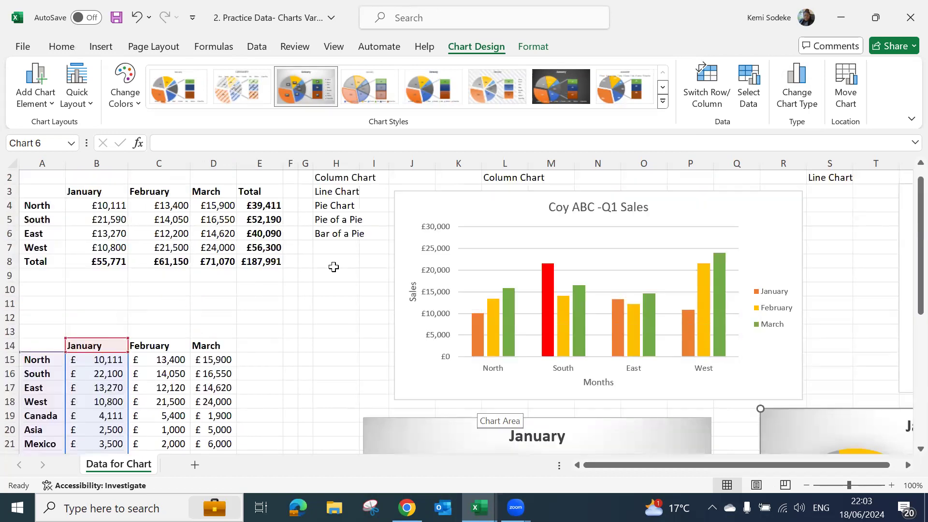
scroll(306, 277, "down", 4)
scroll(305, 283, "down", 1)
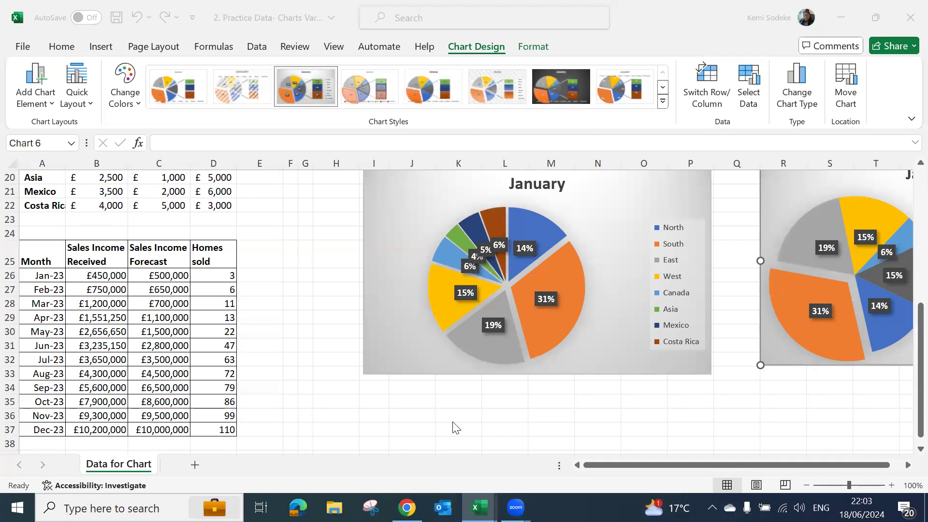
scroll(649, 338, "down", 2)
scroll(511, 358, "up", 2)
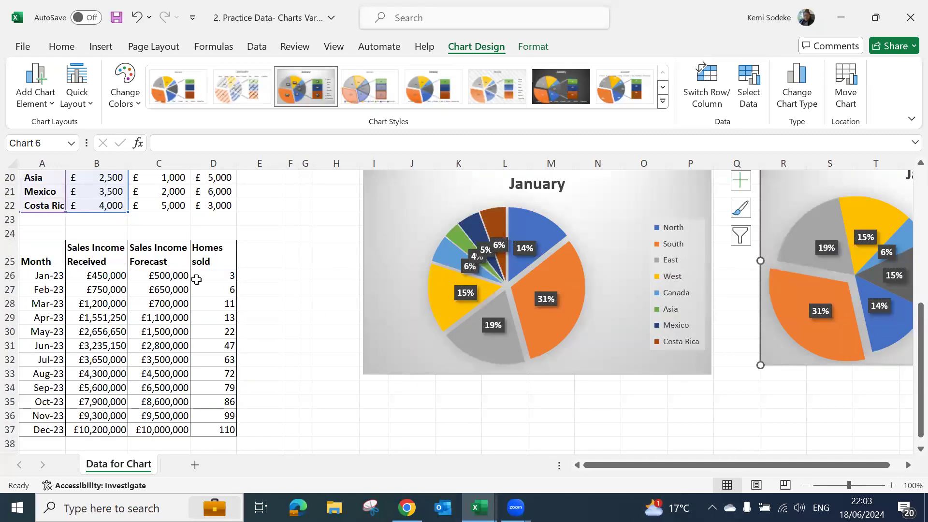
Insert a combo chart from A25:D37 with clustered columns for both sales income series and Homes sold as a line on the secondary axis.
left_click_drag(211, 243, 228, 429)
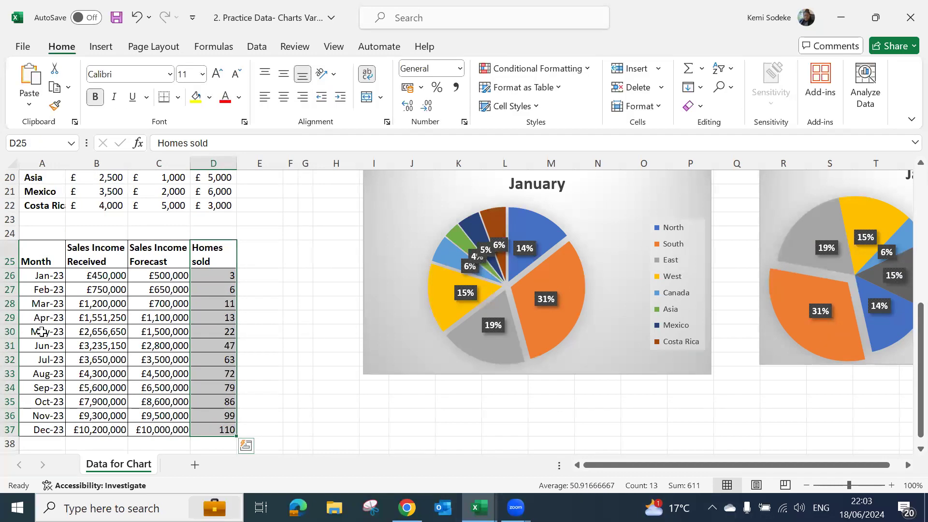
left_click_drag(30, 252, 180, 431)
scroll(271, 381, "up", 1)
left_click_drag(39, 296, 224, 430)
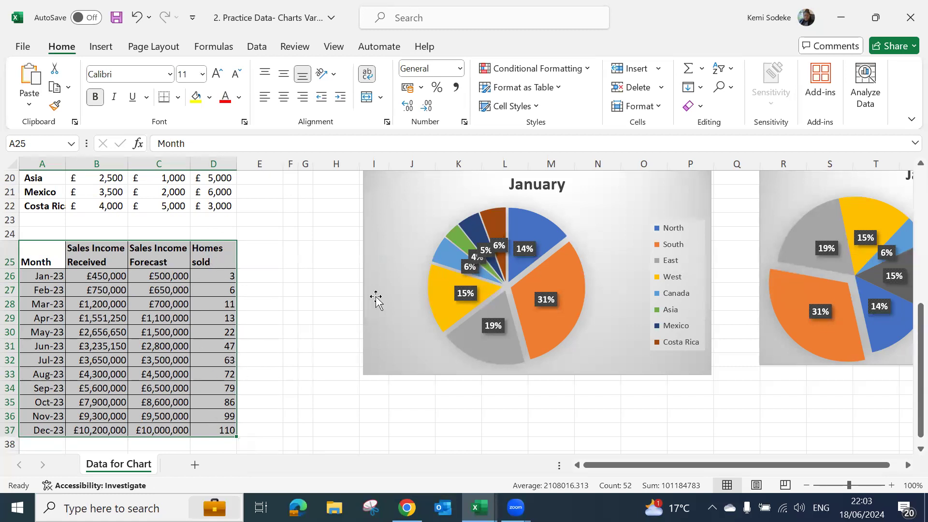
left_click(103, 49)
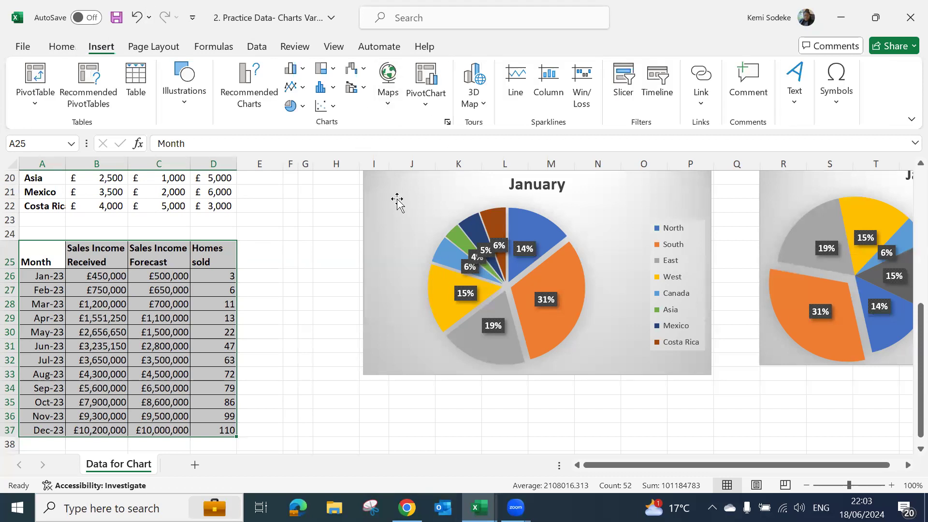
left_click(447, 123)
left_click(339, 63)
left_click(305, 403)
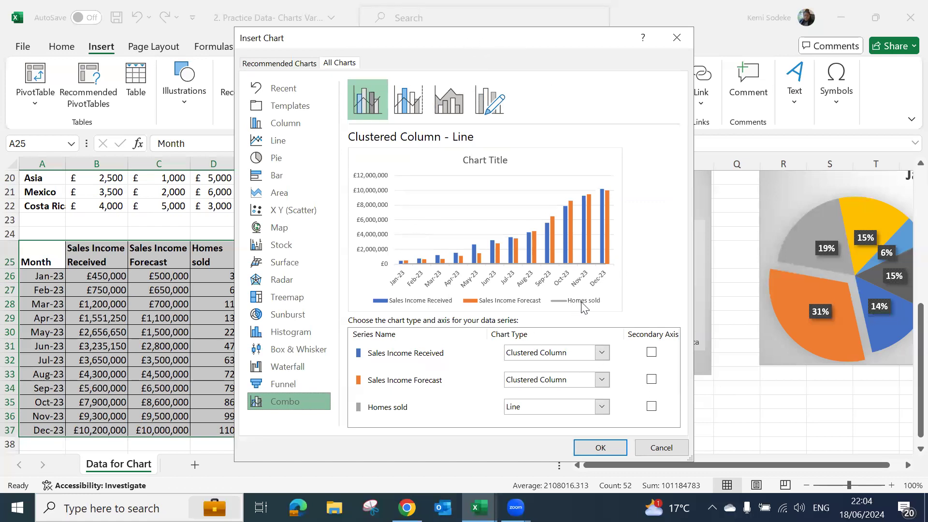
left_click(651, 406)
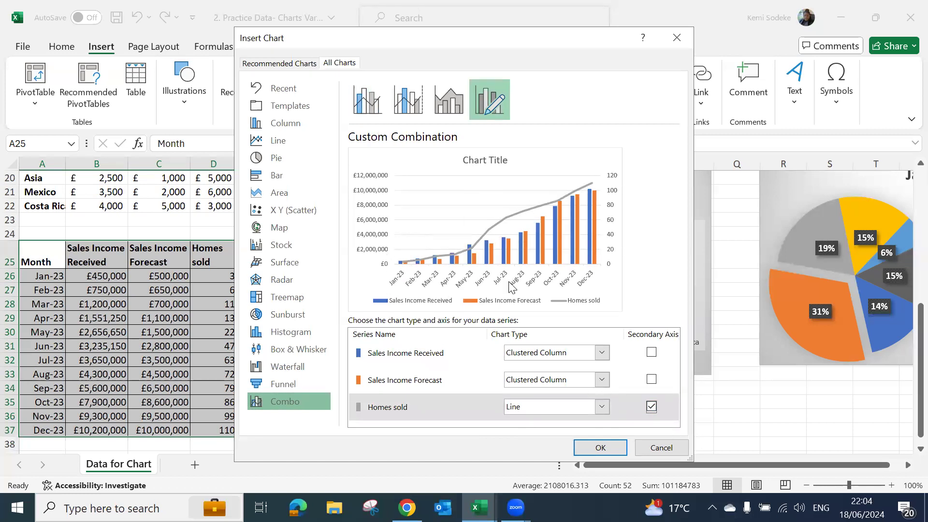
left_click(614, 447)
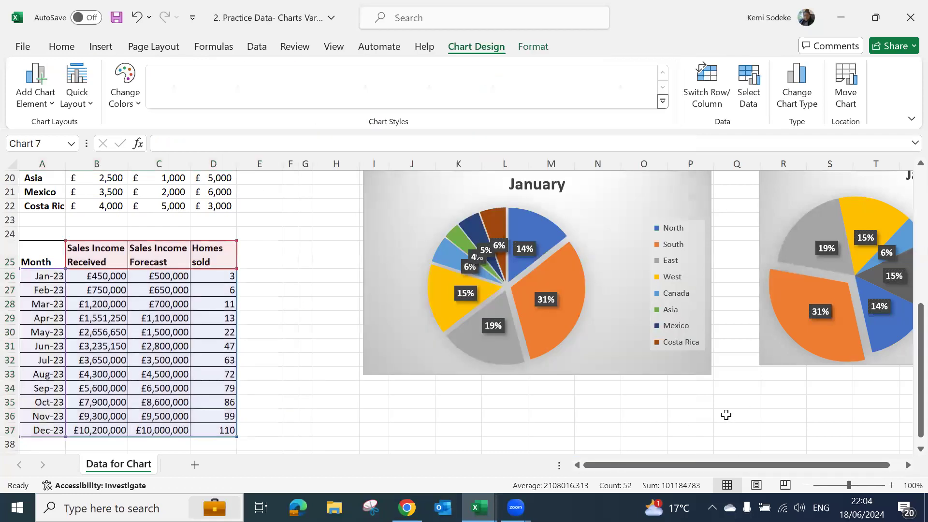
Move the new combo chart below the original January pie chart and apply the dark-background chart style to it.
left_click_drag(536, 221, 577, 227)
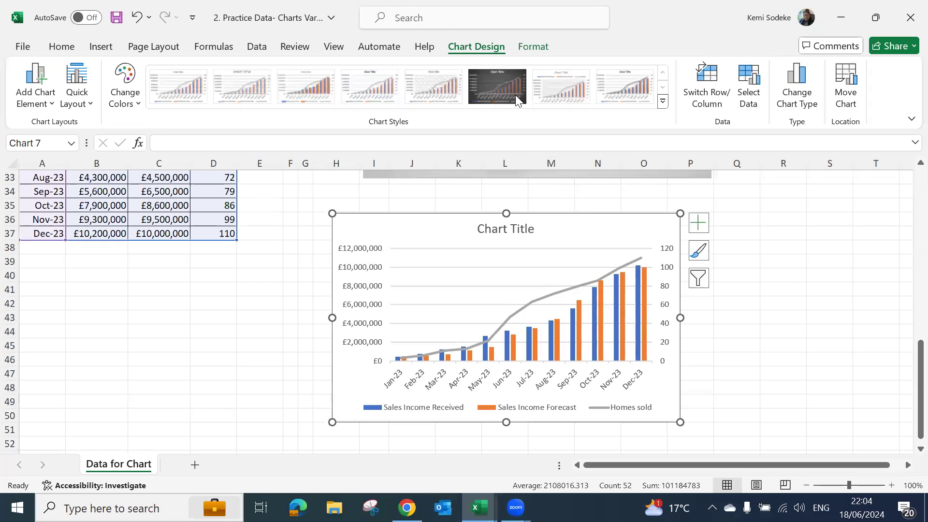
left_click(493, 81)
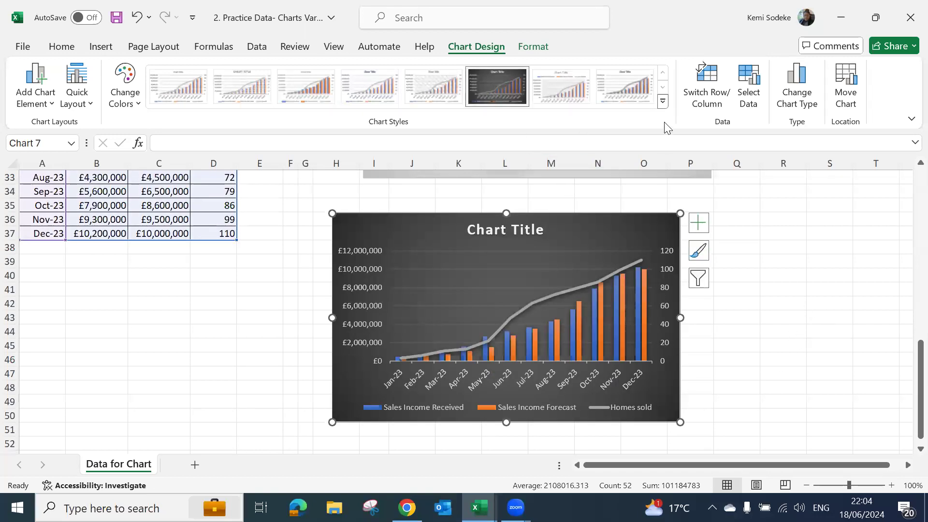
left_click(696, 373)
scroll(279, 341, "up", 3)
scroll(290, 321, "down", 2)
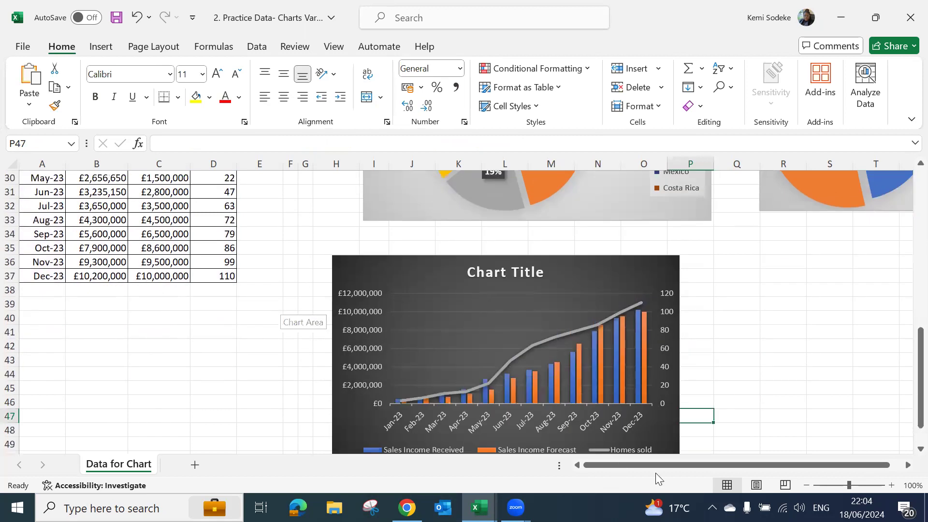
scroll(176, 322, "down", 3)
left_click(186, 303)
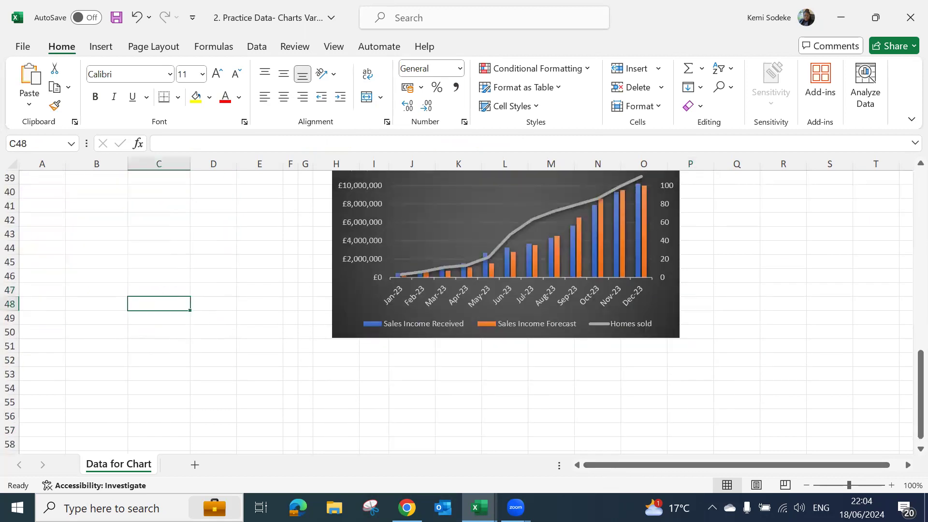
left_click(213, 290)
scroll(213, 291, "up", 5)
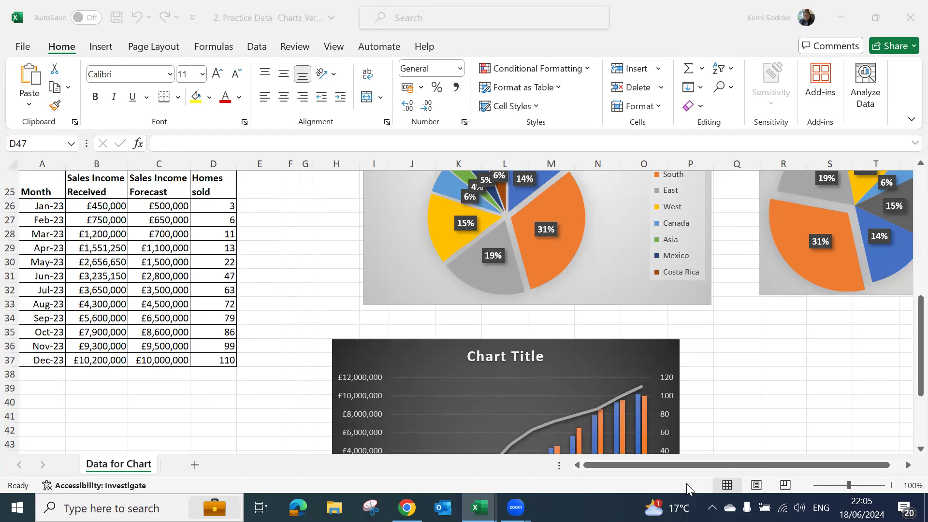
left_click(200, 402)
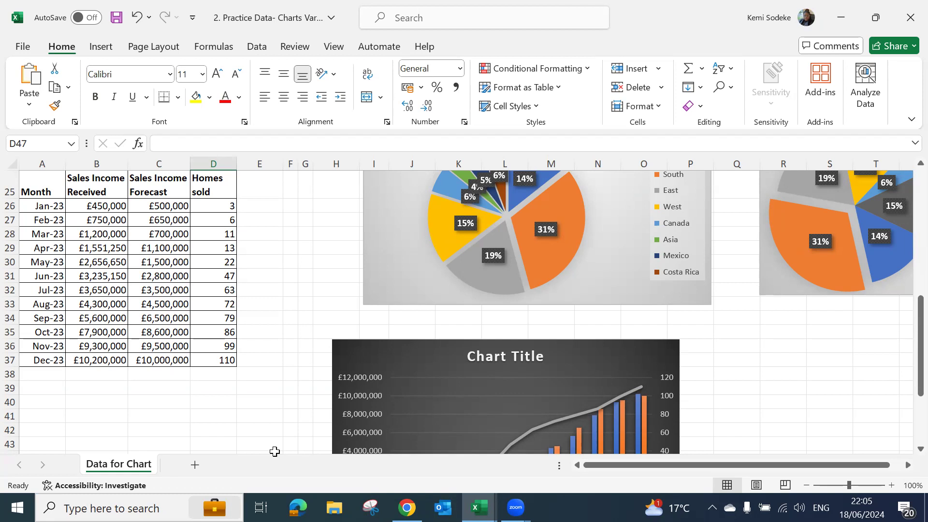
left_click(166, 401)
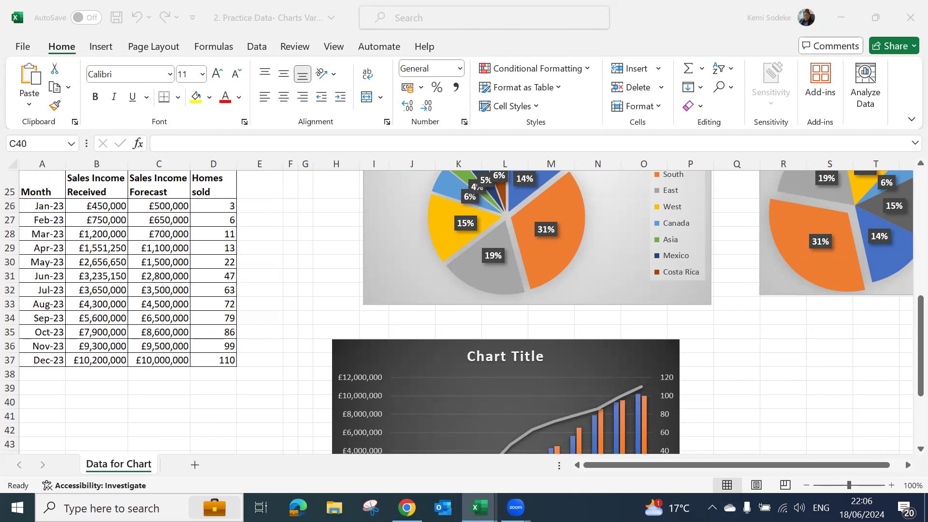
left_click(170, 401)
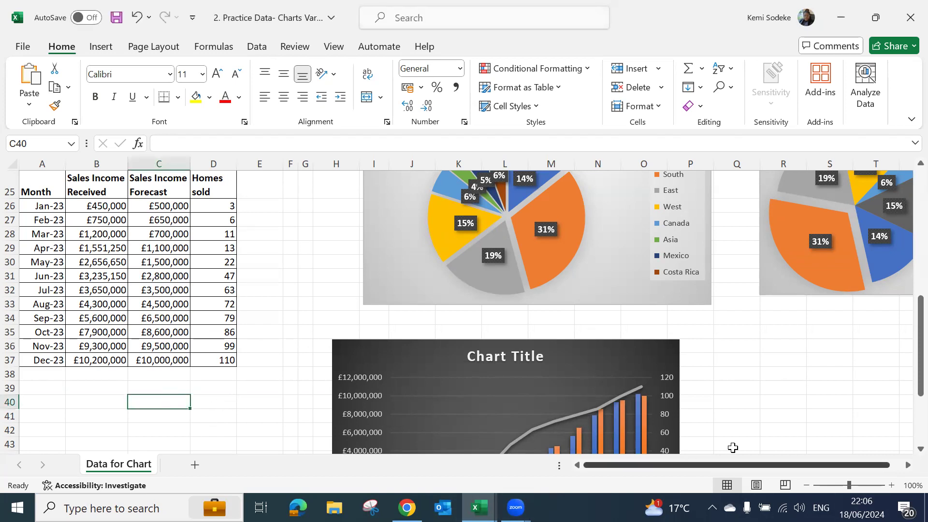
key("Left")
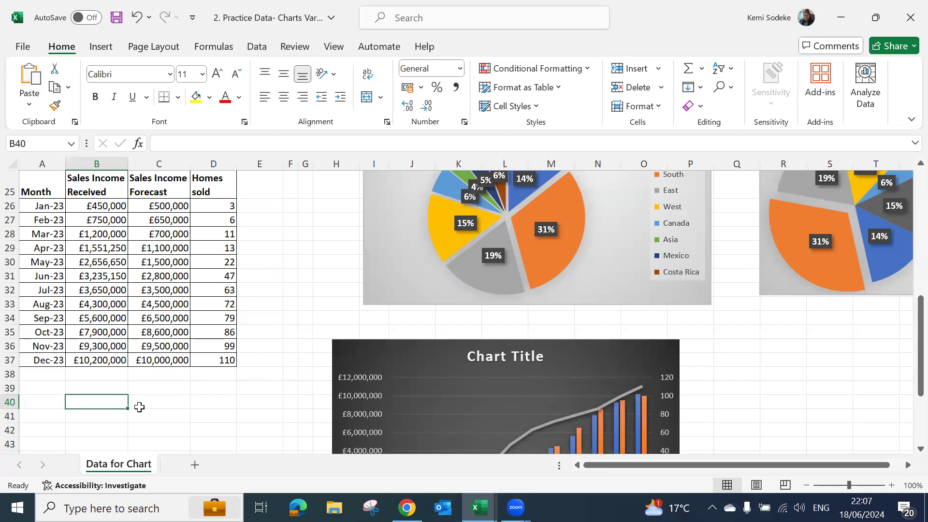
left_click(260, 304)
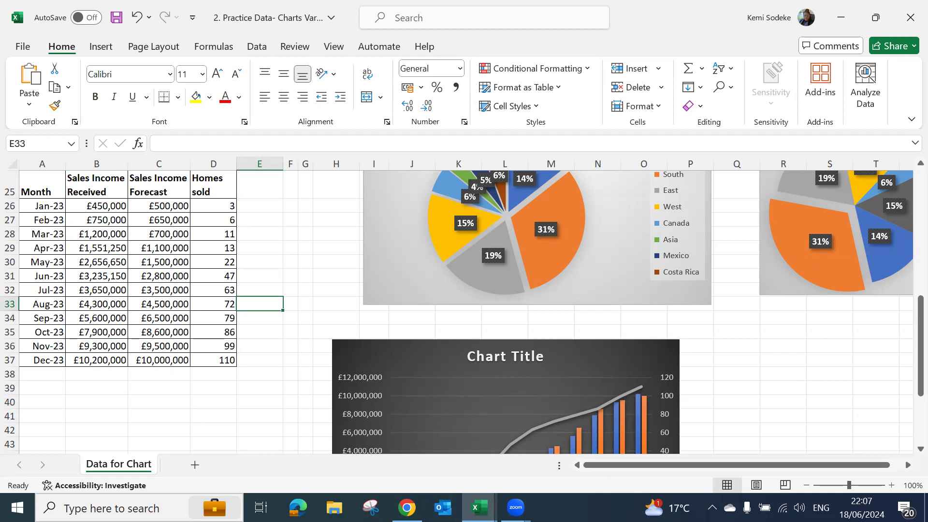